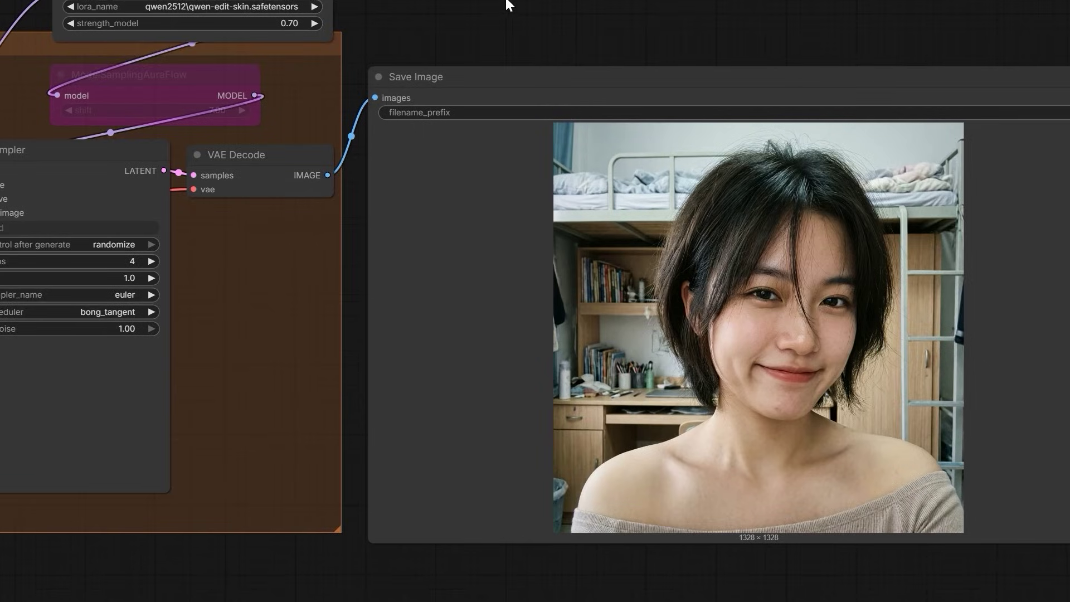
Pan to the saved portrait, then zoom into the blue-haired singer's preview image
{"action": "left_click_drag", "start_coordinate": [507, 5], "coordinate": [321, 11]}
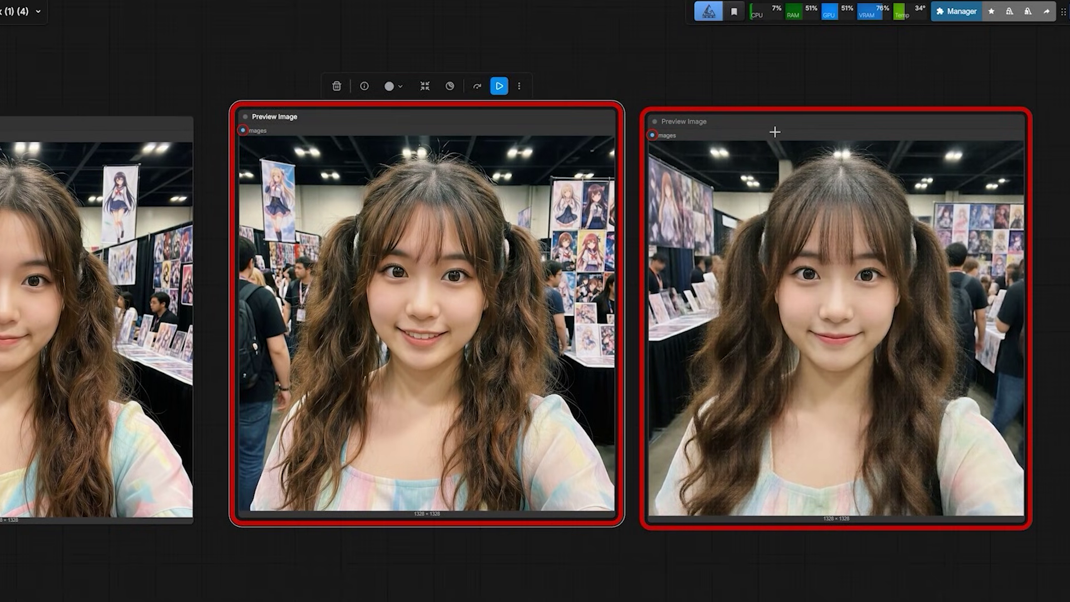
{"action": "left_click", "coordinate": [771, 129]}
{"action": "scroll", "coordinate": [822, 294], "scroll_direction": "up", "scroll_amount": 3}
{"action": "scroll", "coordinate": [822, 294], "scroll_direction": "down", "scroll_amount": 3}
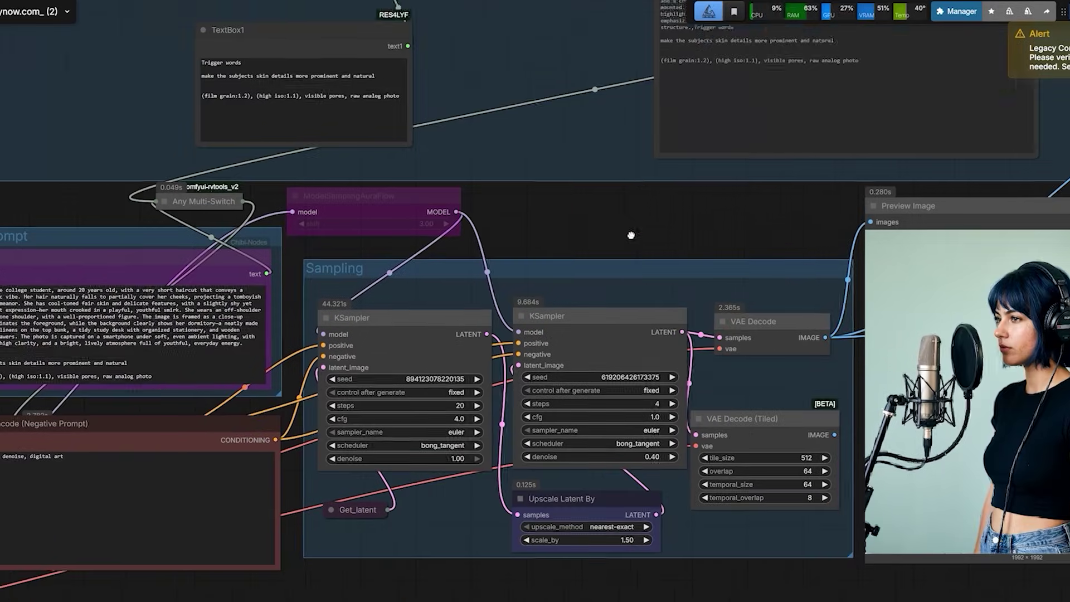
{"action": "scroll", "coordinate": [627, 253], "scroll_direction": "up", "scroll_amount": 6}
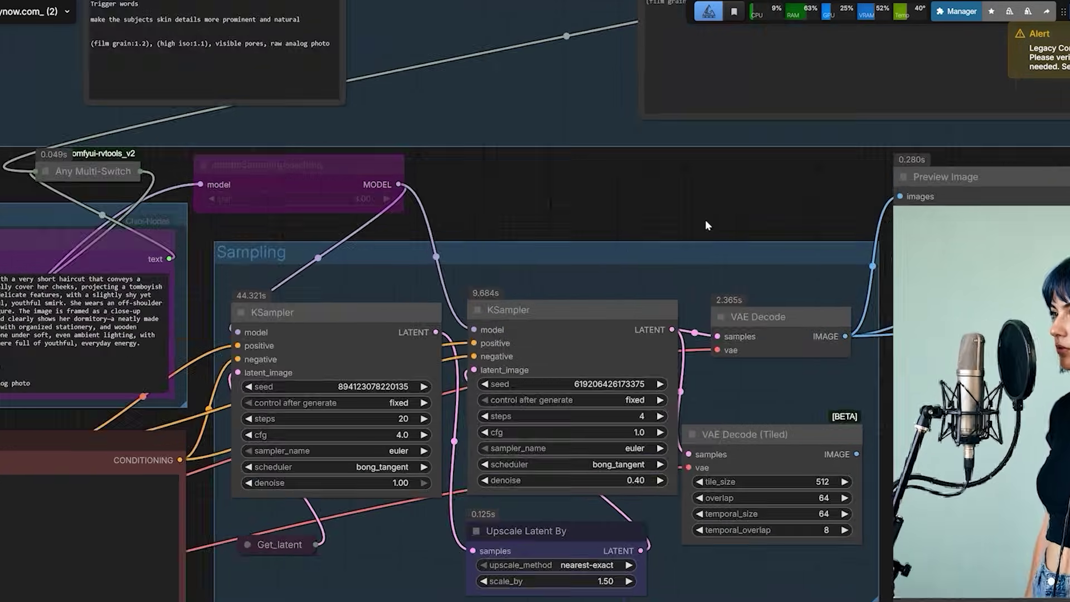
{"action": "scroll", "coordinate": [634, 283], "scroll_direction": "up", "scroll_amount": 5}
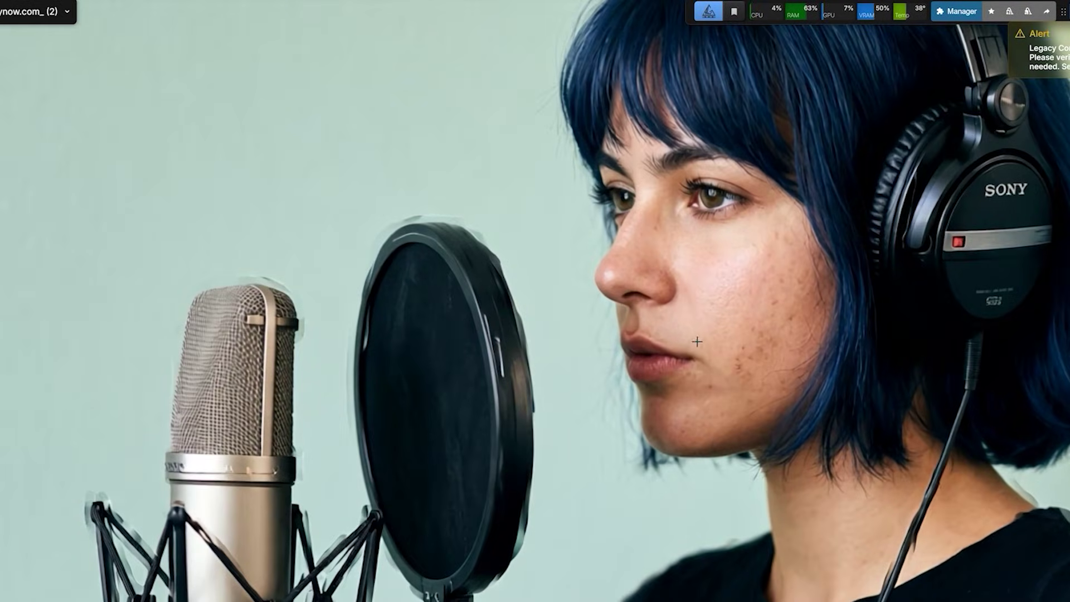
Highlight the qwen_image_2512_fp8_e4m3fn and qwen_image_2512_bf16 safetensors file names
{"action": "left_click_drag", "start_coordinate": [139, 198], "coordinate": [311, 201]}
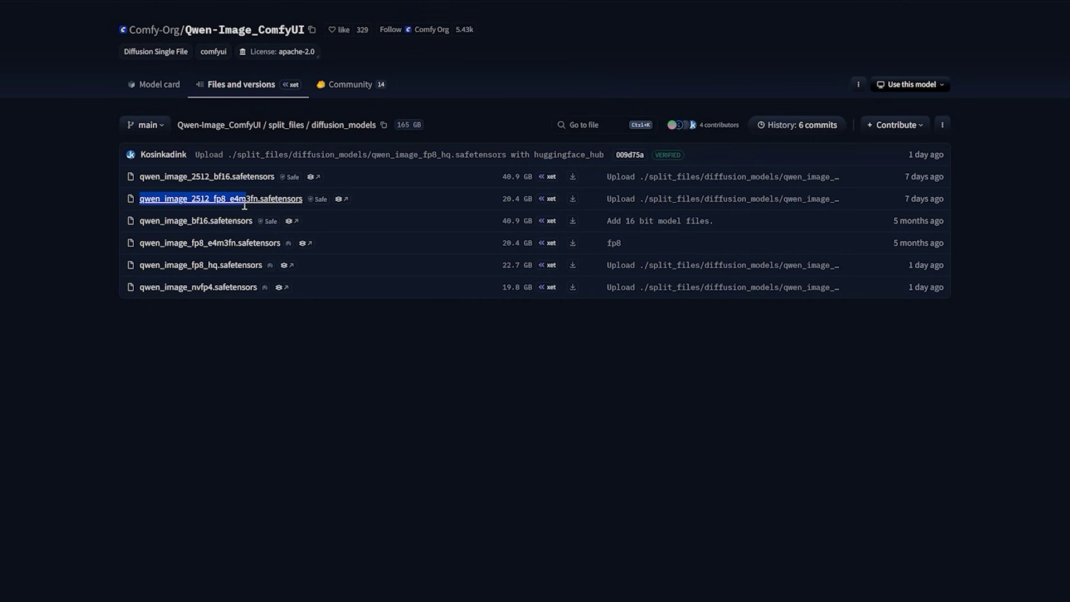
{"action": "left_click", "coordinate": [125, 210]}
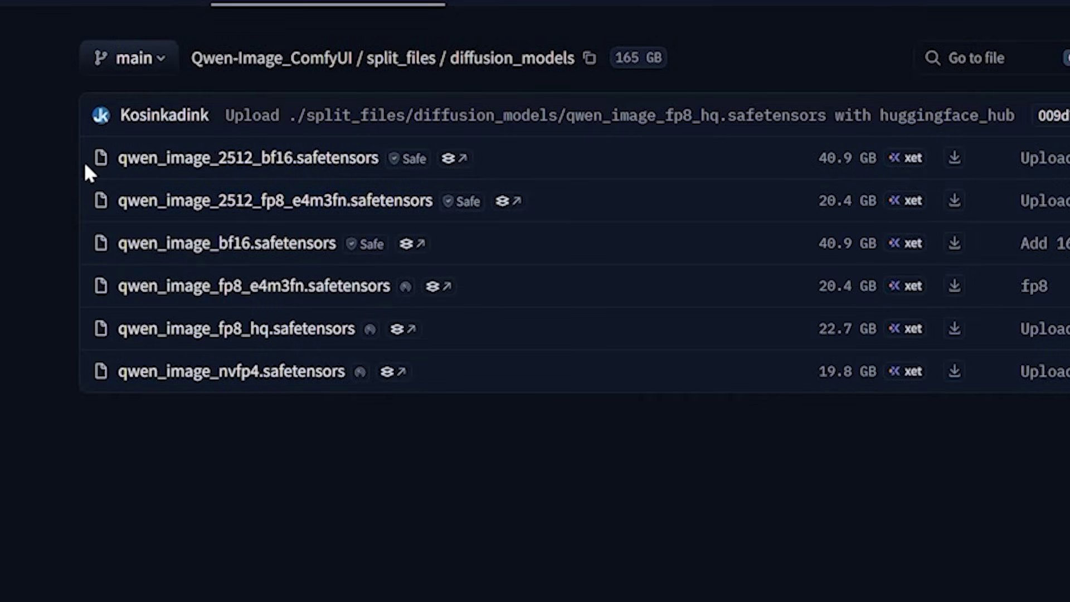
{"action": "left_click_drag", "start_coordinate": [83, 159], "coordinate": [396, 174]}
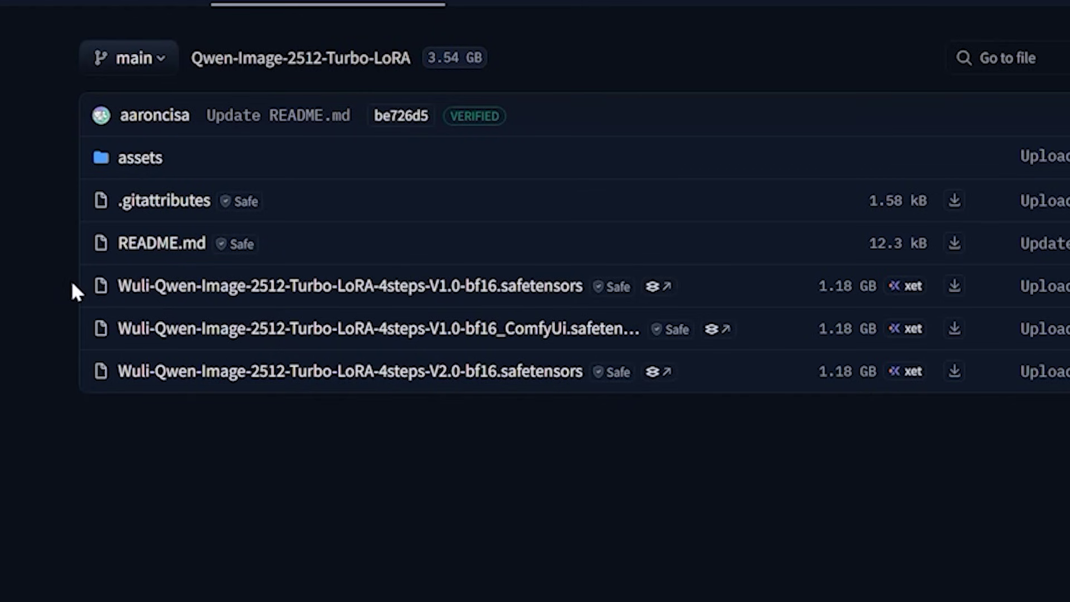
Look over the Wuli Turbo LoRA and qwen-edit-skin.safetensors files, then open Qwen_majic_beauty's files
{"action": "left_click_drag", "start_coordinate": [72, 286], "coordinate": [425, 281]}
{"action": "left_click", "coordinate": [332, 477]}
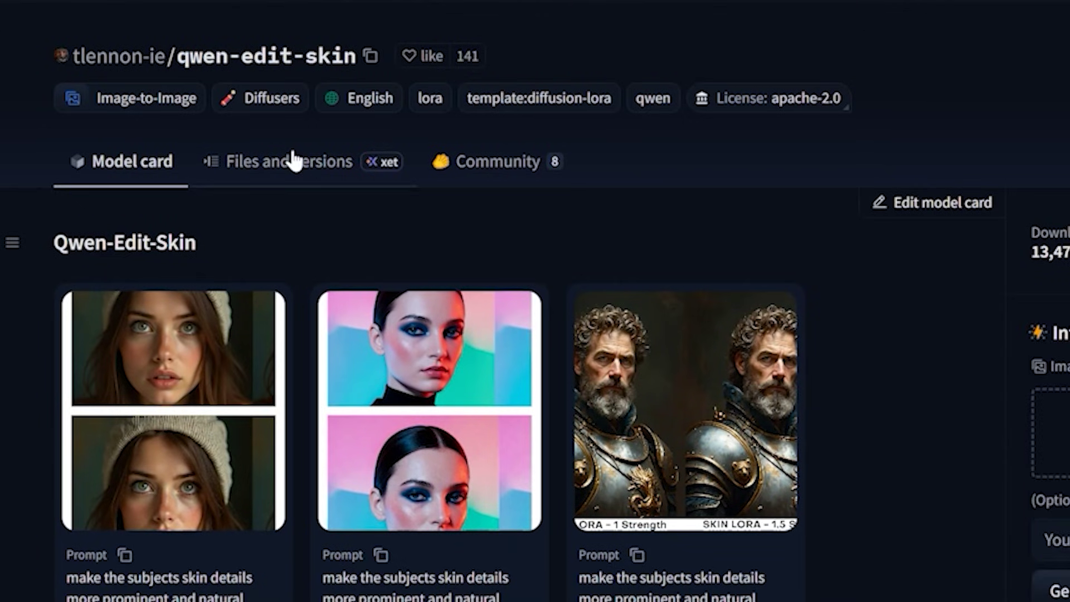
{"action": "left_click", "coordinate": [294, 162]}
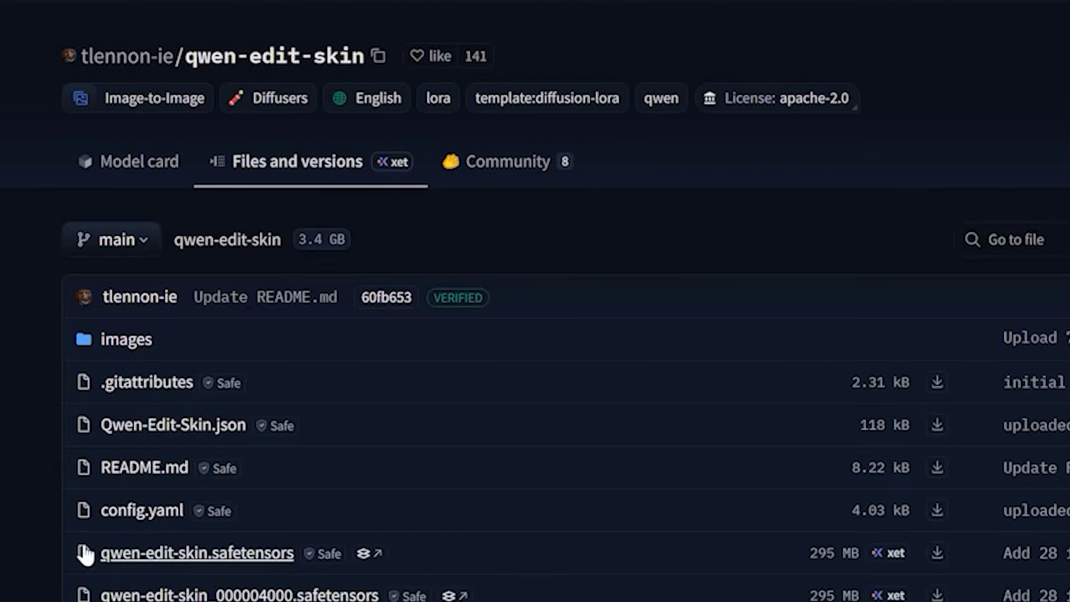
{"action": "left_click_drag", "start_coordinate": [110, 564], "coordinate": [339, 564]}
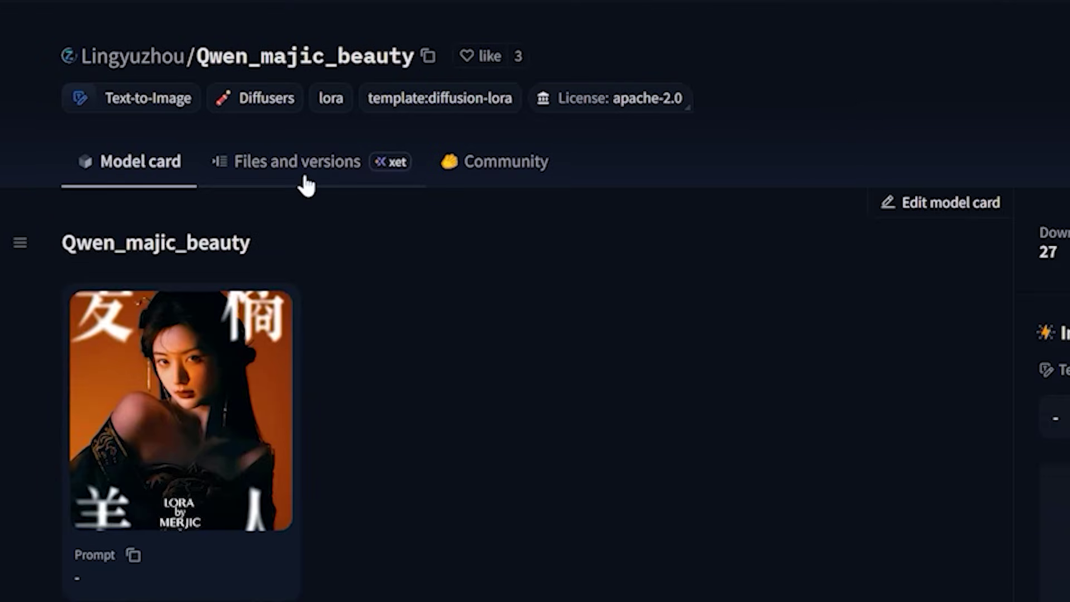
{"action": "left_click", "coordinate": [304, 181]}
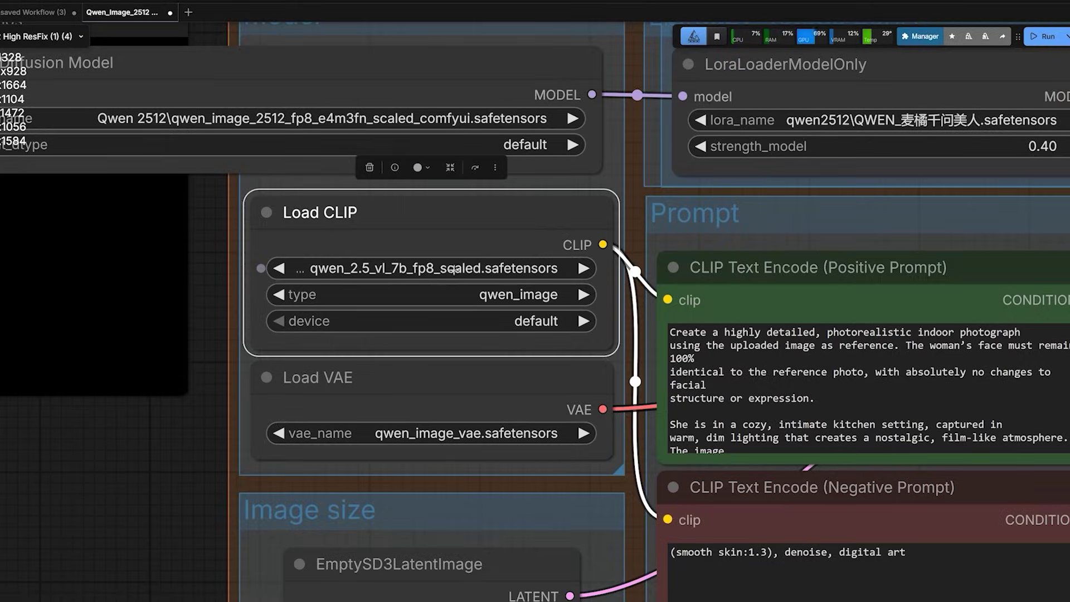
{"action": "left_click", "coordinate": [371, 384]}
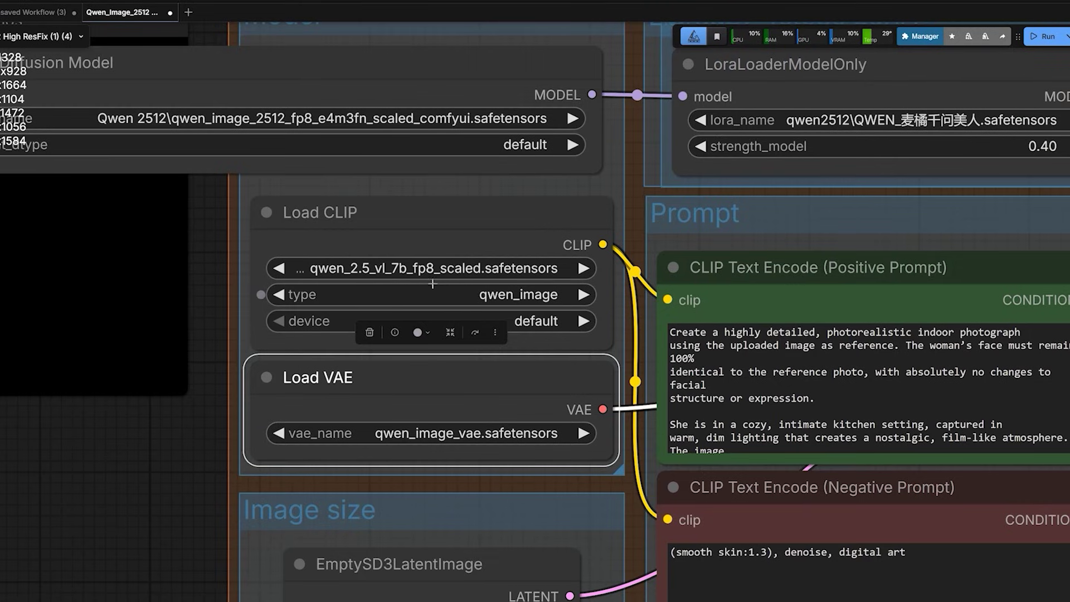
{"action": "left_click", "coordinate": [431, 253]}
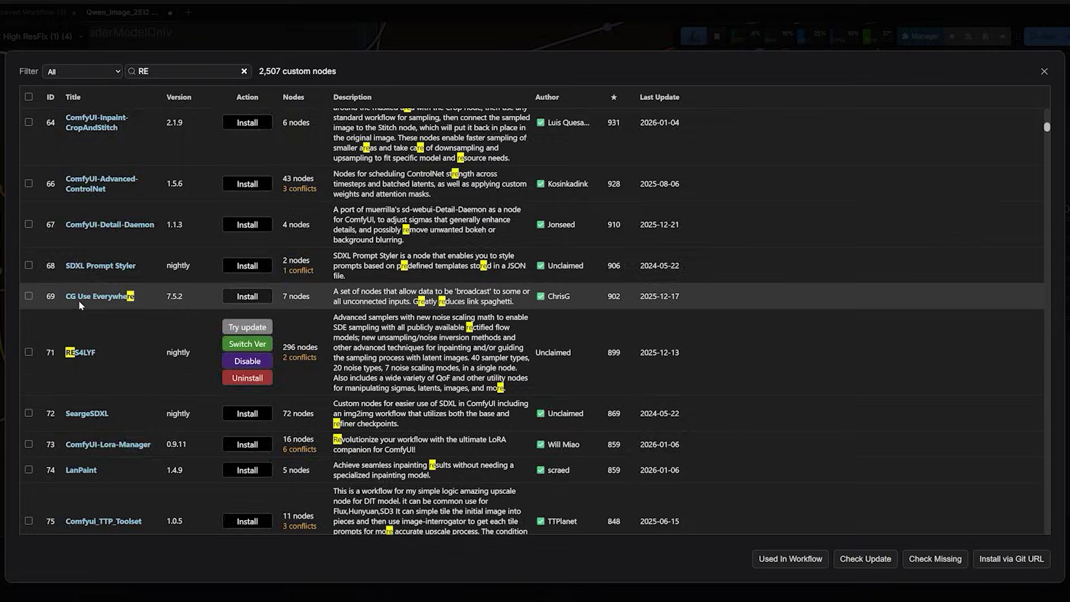
{"action": "type", "text": "S4"}
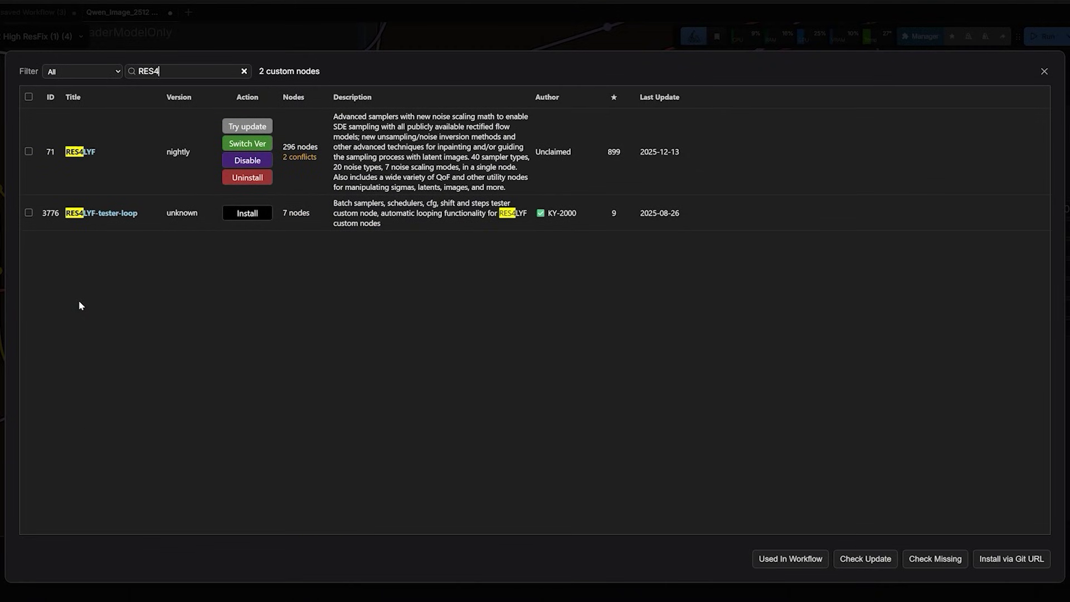
{"action": "type", "text": "LYF"}
{"action": "left_click", "coordinate": [1044, 71]}
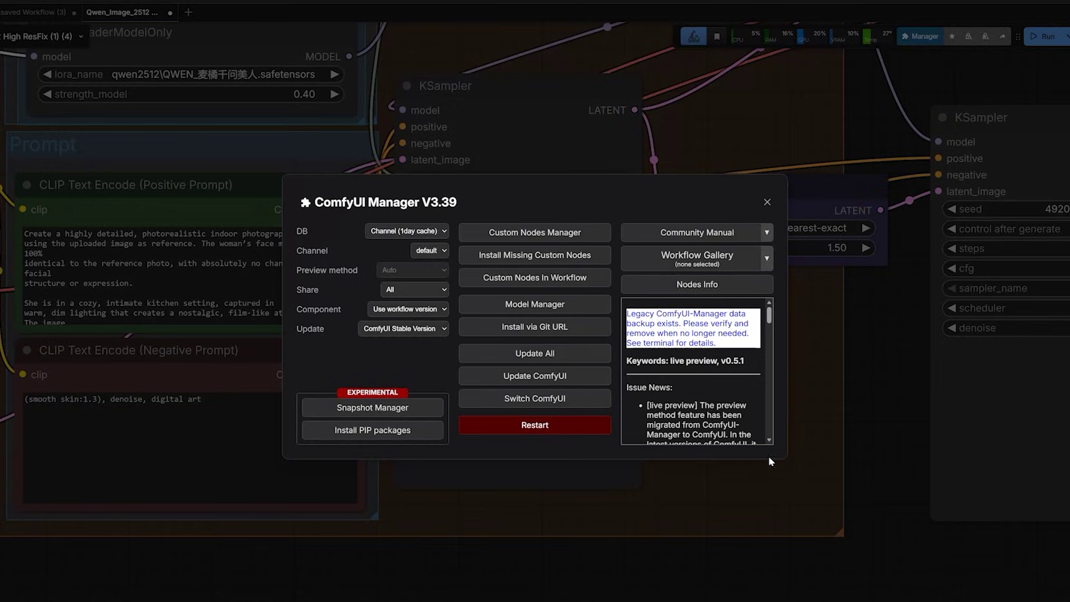
{"action": "left_click", "coordinate": [767, 201]}
{"action": "scroll", "coordinate": [535, 318], "scroll_direction": "up", "scroll_amount": 2}
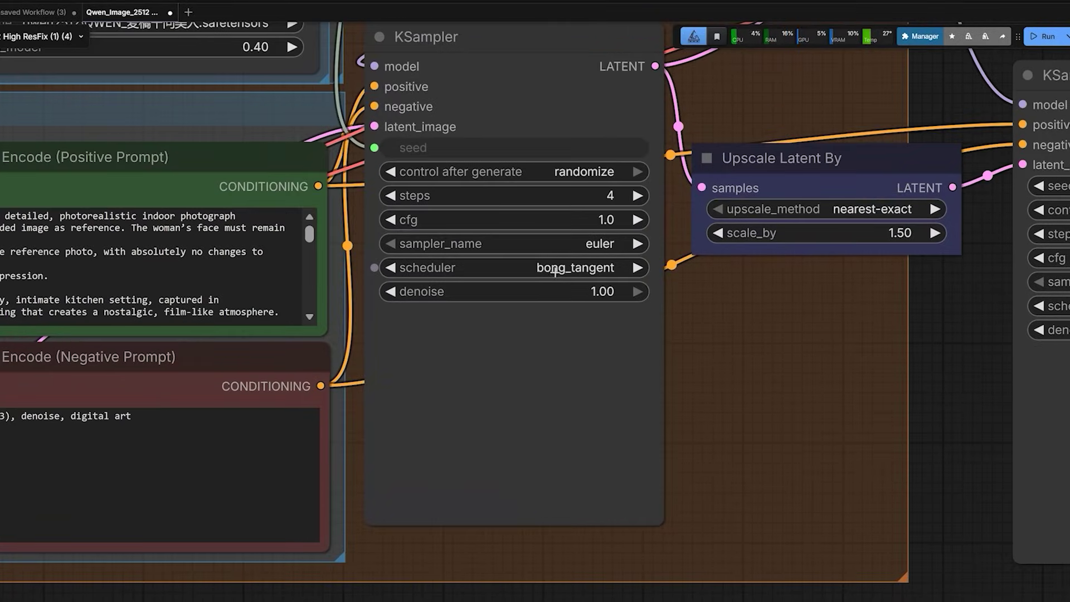
{"action": "left_click", "coordinate": [526, 267]}
{"action": "scroll", "coordinate": [926, 394], "scroll_direction": "down", "scroll_amount": 10}
{"action": "scroll", "coordinate": [895, 394], "scroll_direction": "up", "scroll_amount": 9}
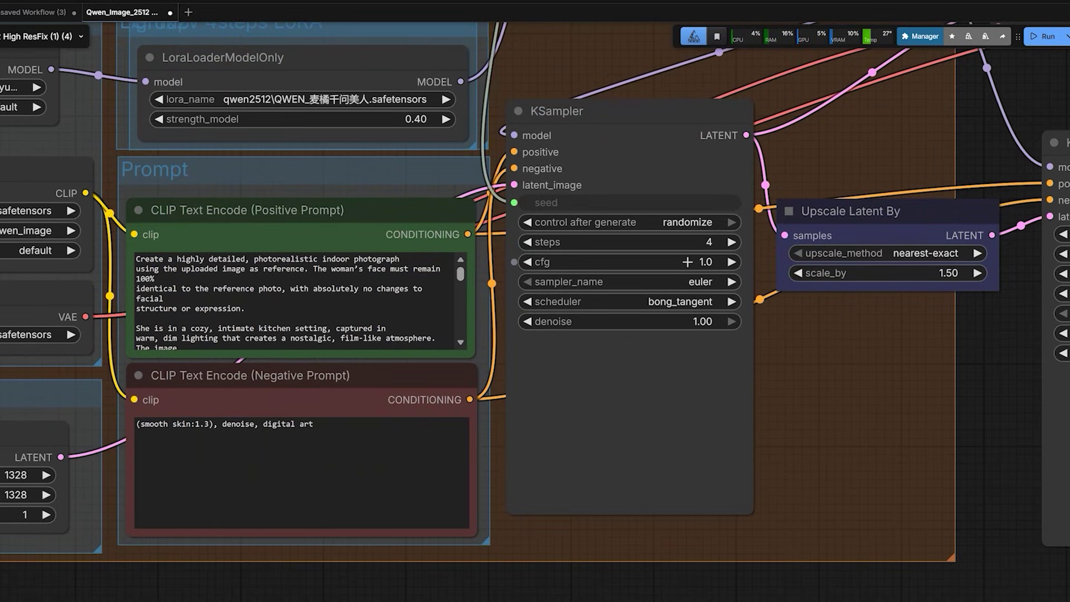
{"action": "scroll", "coordinate": [723, 290], "scroll_direction": "down", "scroll_amount": 1}
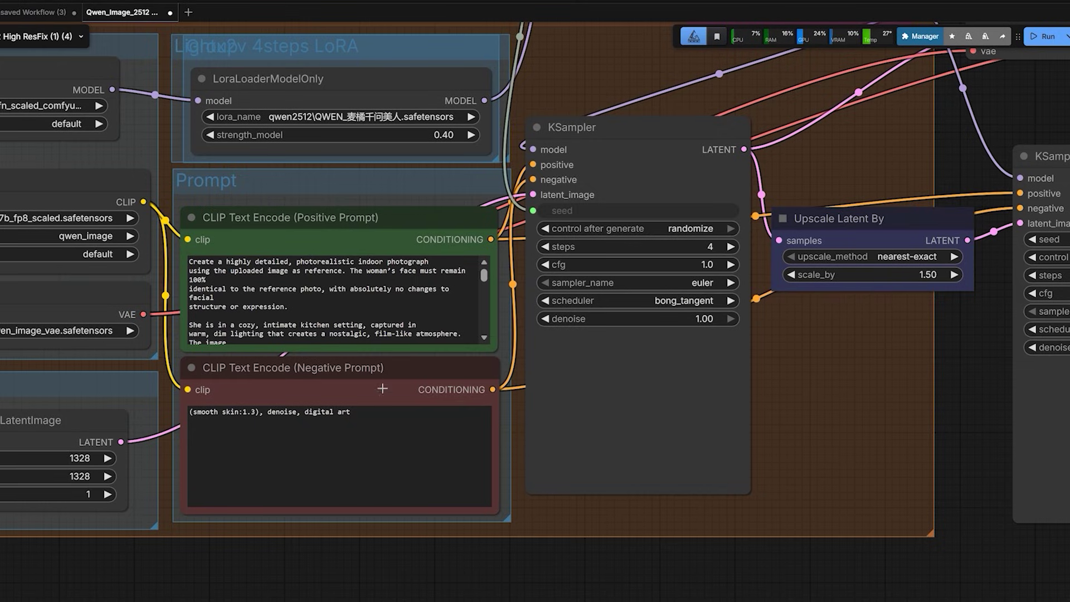
{"action": "left_click", "coordinate": [341, 372]}
{"action": "left_click_drag", "start_coordinate": [305, 559], "coordinate": [418, 558]}
{"action": "scroll", "coordinate": [292, 446], "scroll_direction": "up", "scroll_amount": 2}
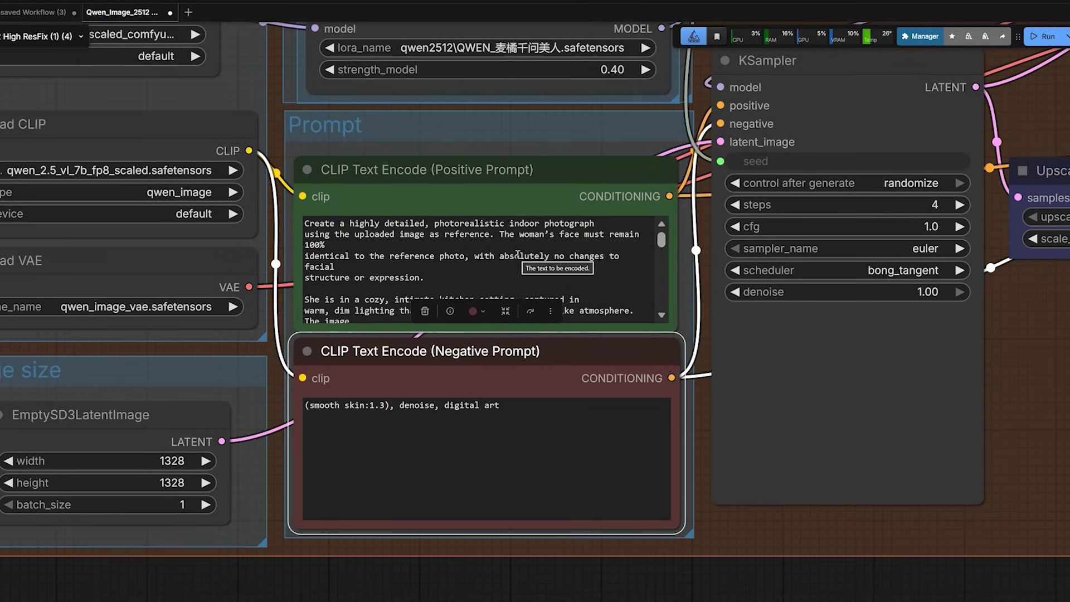
{"action": "left_click", "coordinate": [554, 413]}
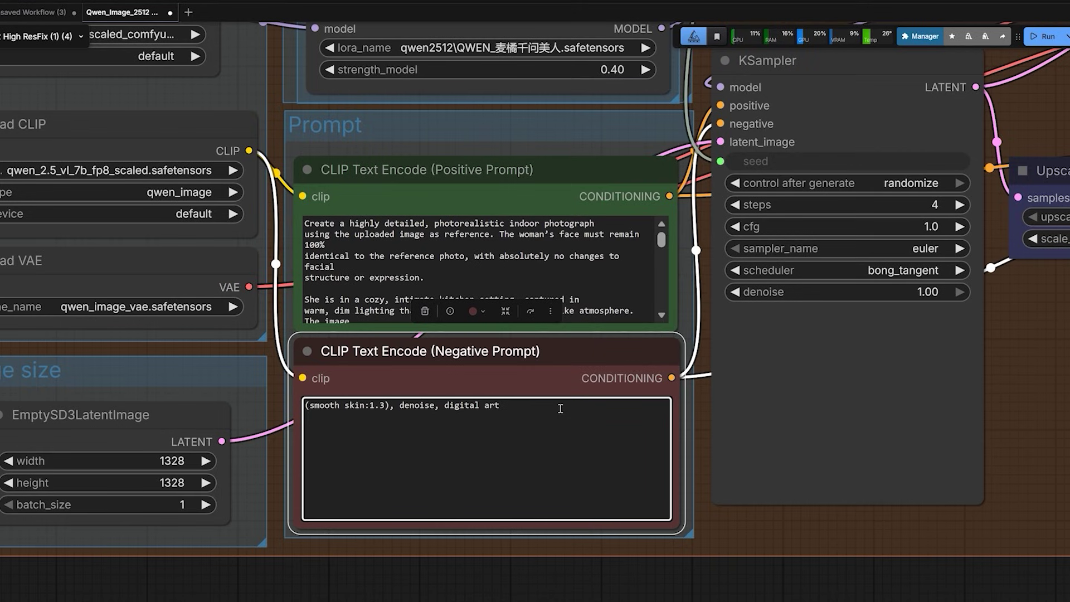
{"action": "scroll", "coordinate": [25, 547], "scroll_direction": "down", "scroll_amount": 5}
{"action": "scroll", "coordinate": [30, 494], "scroll_direction": "up", "scroll_amount": 2}
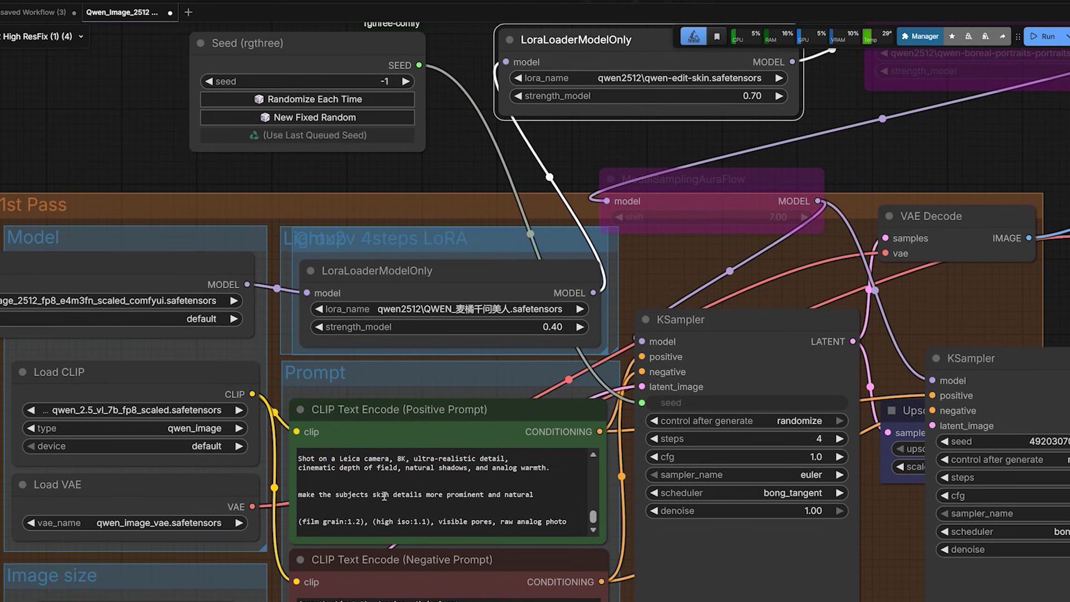
{"action": "left_click", "coordinate": [384, 495]}
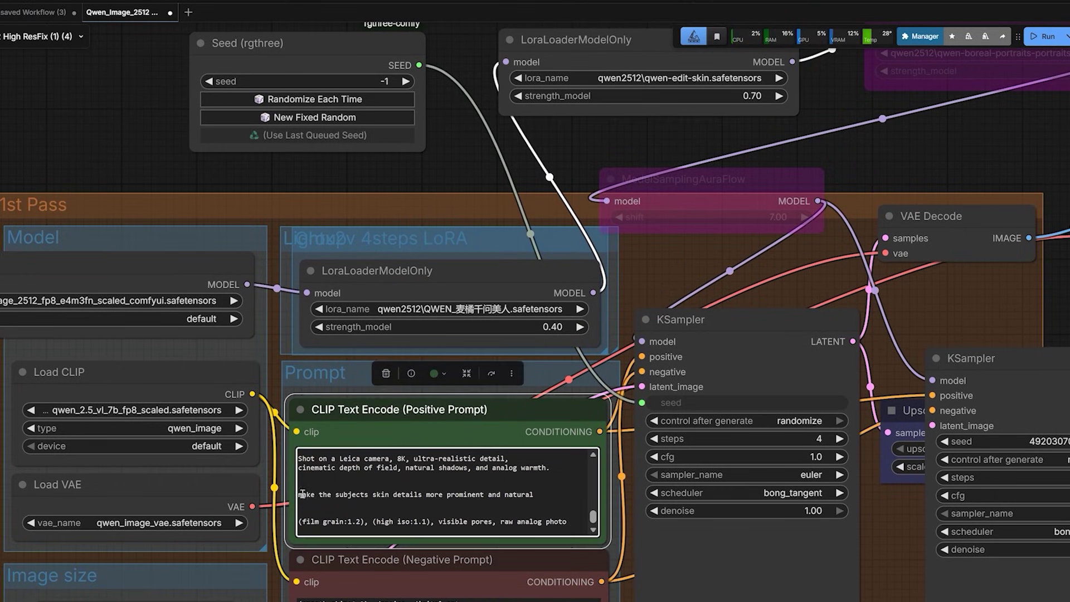
{"action": "left_click_drag", "start_coordinate": [299, 494], "coordinate": [537, 501]}
{"action": "left_click", "coordinate": [539, 501]}
{"action": "key", "text": "Up"}
{"action": "key", "text": "Up"}
{"action": "left_click_drag", "start_coordinate": [20, 144], "coordinate": [260, 140]}
{"action": "left_click", "coordinate": [341, 267]}
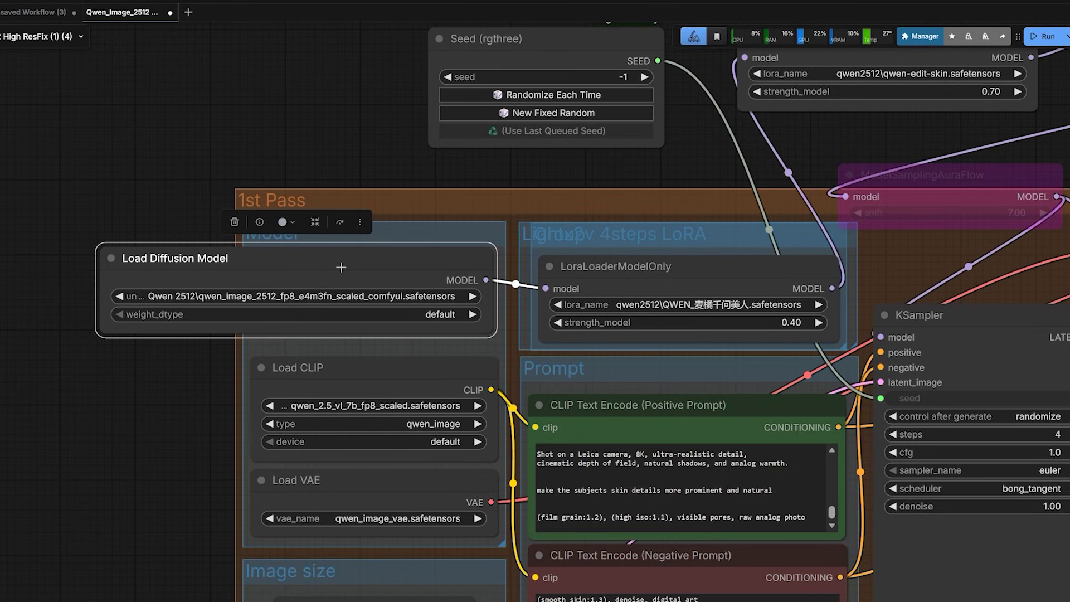
Inspect the Seed, LoRA and Load Diffusion Model nodes and the negative prompt line
{"action": "left_click_drag", "start_coordinate": [370, 167], "coordinate": [265, 147]}
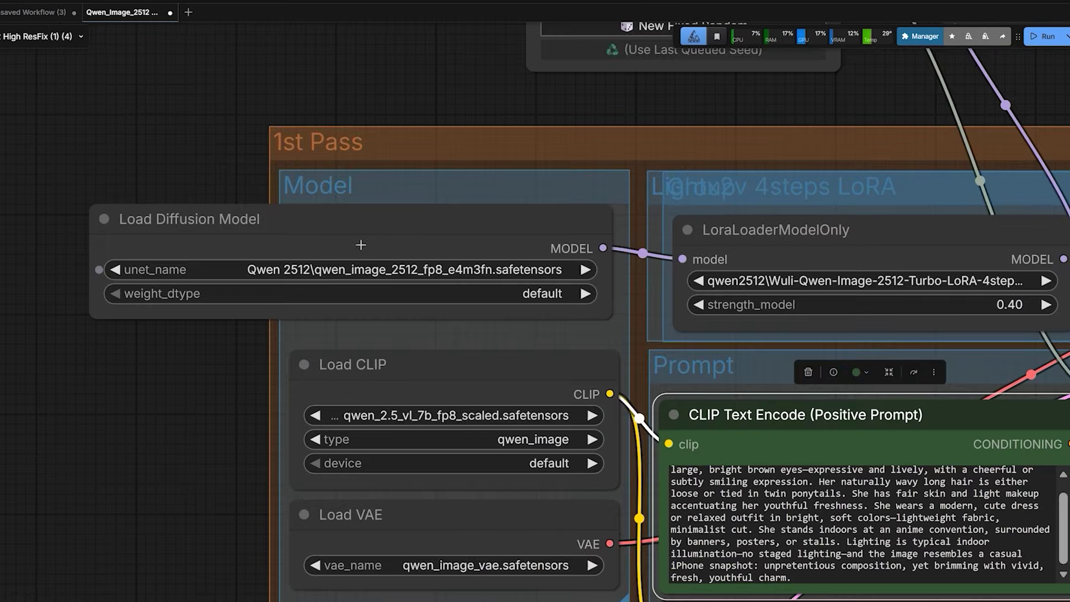
{"action": "left_click", "coordinate": [361, 237]}
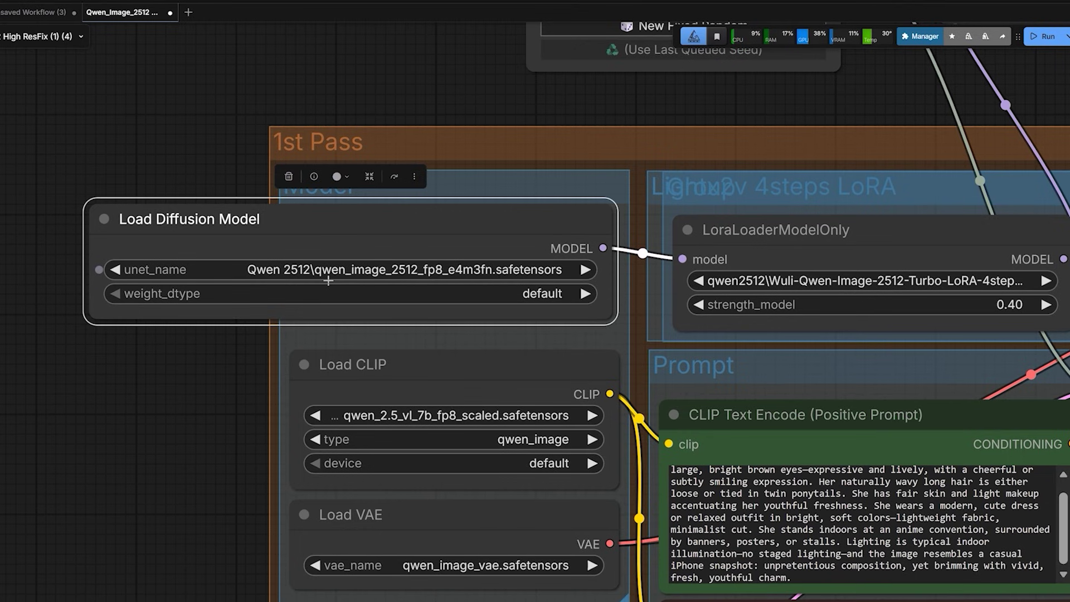
{"action": "scroll", "coordinate": [440, 282], "scroll_direction": "down", "scroll_amount": 1}
{"action": "scroll", "coordinate": [341, 341], "scroll_direction": "right", "scroll_amount": 5}
{"action": "scroll", "coordinate": [341, 341], "scroll_direction": "down", "scroll_amount": 3}
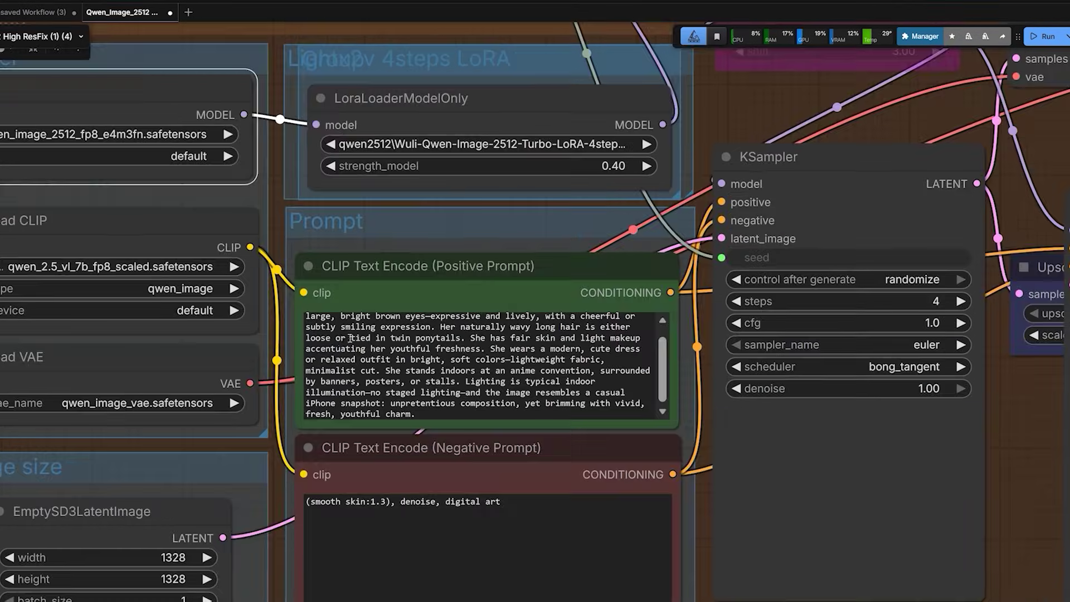
{"action": "scroll", "coordinate": [513, 516], "scroll_direction": "down", "scroll_amount": 3}
{"action": "triple_click", "coordinate": [513, 516]}
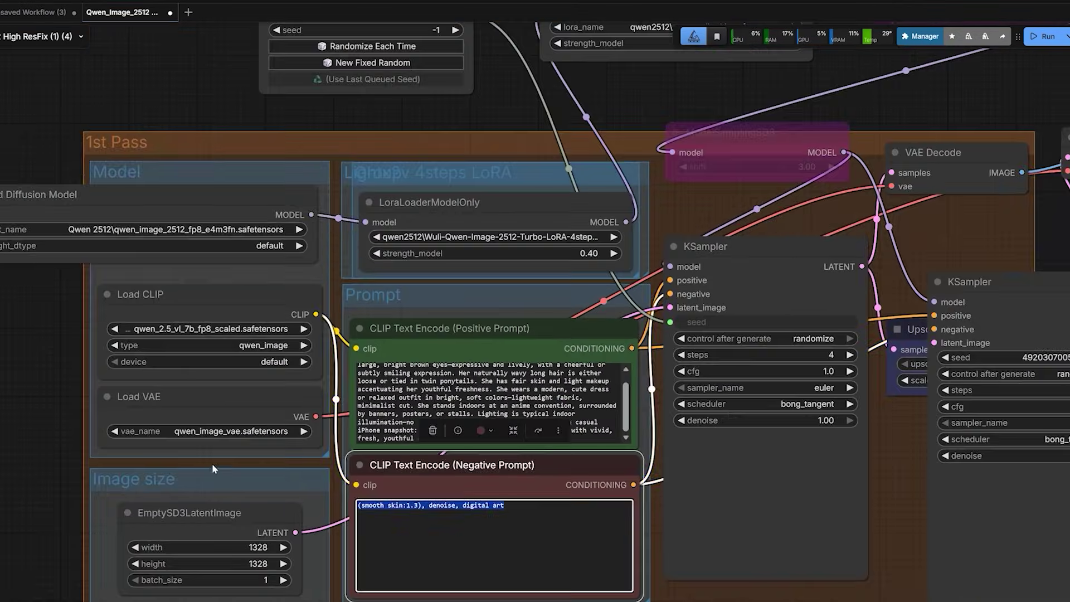
{"action": "left_click", "coordinate": [223, 446]}
Zoom and pan across the graph to examine the saved and preview convention portraits
{"action": "scroll", "coordinate": [613, 366], "scroll_direction": "right", "scroll_amount": 4}
{"action": "scroll", "coordinate": [614, 366], "scroll_direction": "up", "scroll_amount": 2}
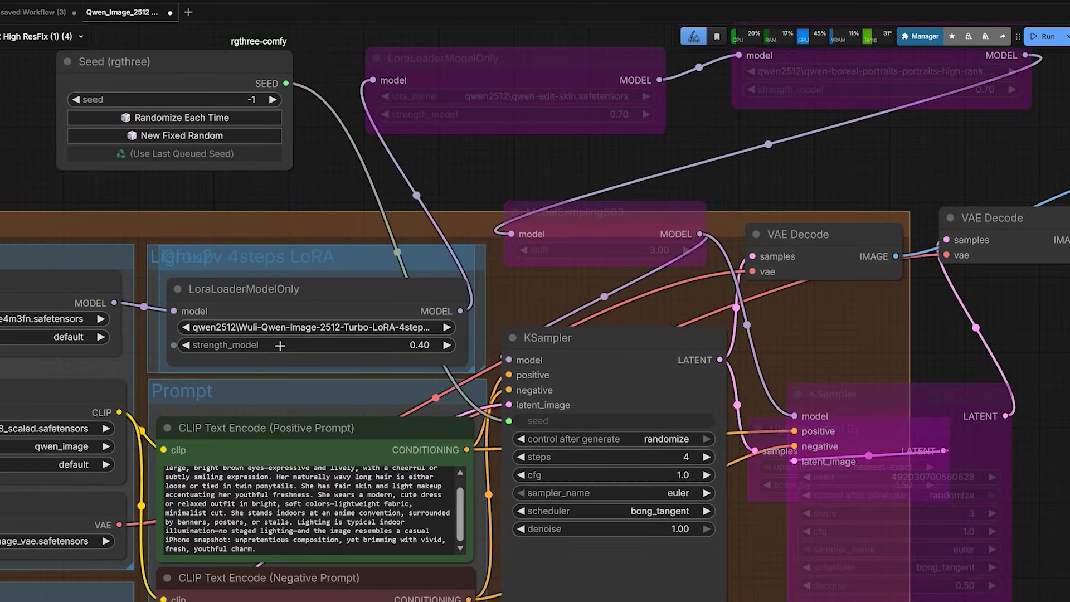
{"action": "scroll", "coordinate": [313, 326], "scroll_direction": "down", "scroll_amount": 3}
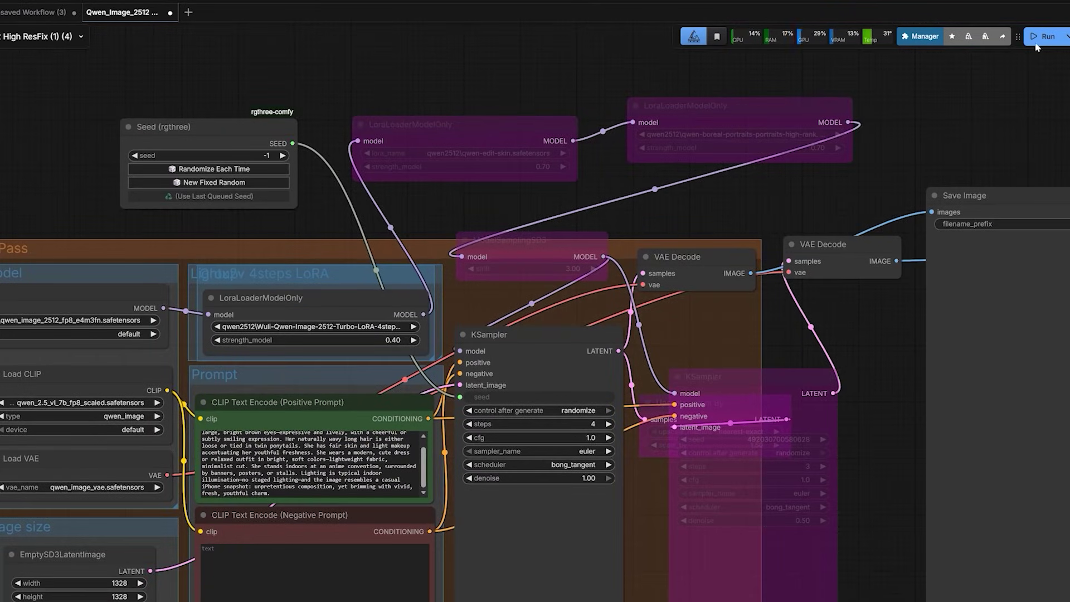
{"action": "scroll", "coordinate": [487, 212], "scroll_direction": "down", "scroll_amount": 3}
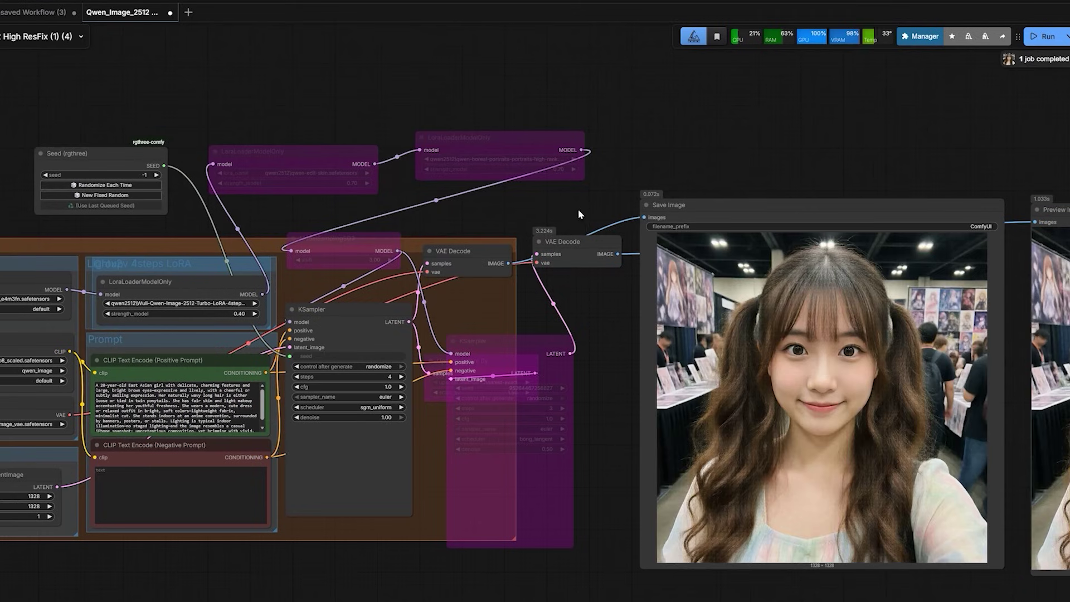
{"action": "scroll", "coordinate": [726, 162], "scroll_direction": "right", "scroll_amount": 8}
{"action": "scroll", "coordinate": [331, 389], "scroll_direction": "up", "scroll_amount": 9}
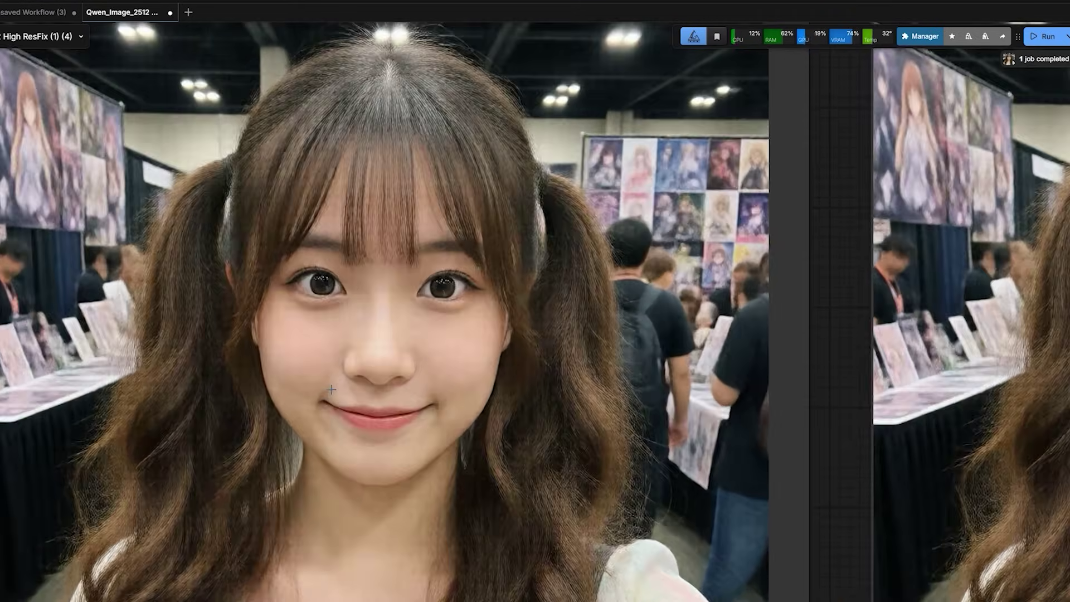
{"action": "scroll", "coordinate": [331, 389], "scroll_direction": "down", "scroll_amount": 9}
{"action": "scroll", "coordinate": [331, 389], "scroll_direction": "up", "scroll_amount": 10}
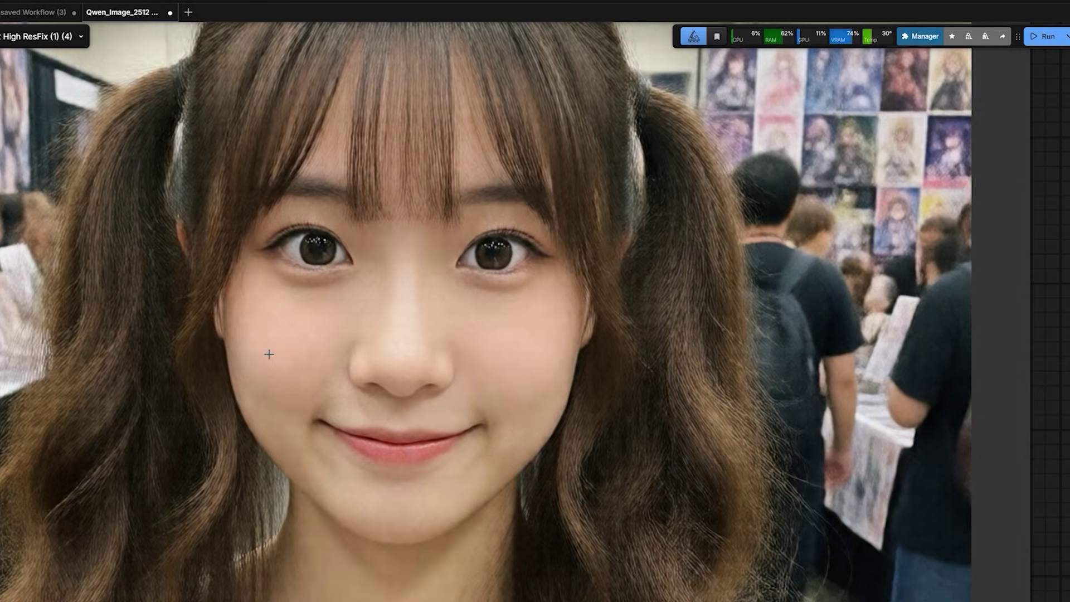
{"action": "scroll", "coordinate": [269, 353], "scroll_direction": "down", "scroll_amount": 10}
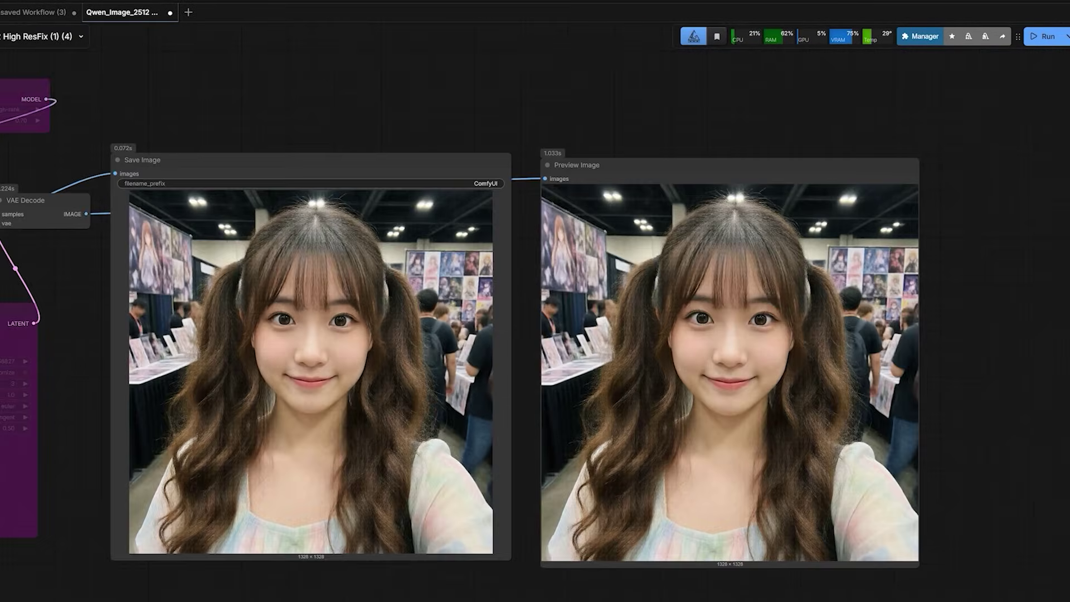
{"action": "left_click_drag", "start_coordinate": [389, 374], "coordinate": [815, 392]}
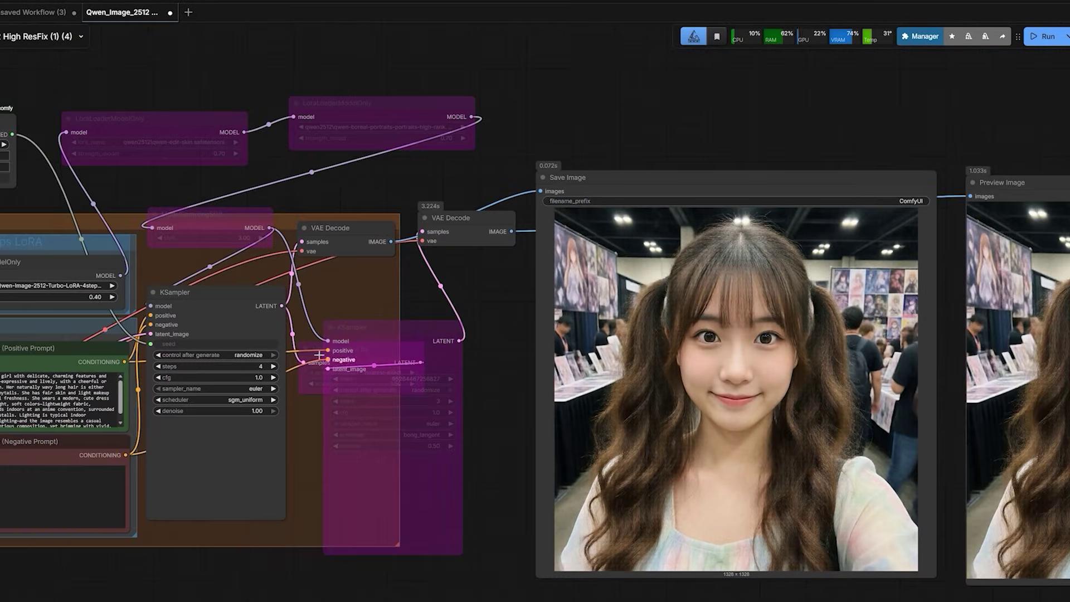
{"action": "scroll", "coordinate": [737, 356], "scroll_direction": "up", "scroll_amount": 6}
{"action": "scroll", "coordinate": [737, 355], "scroll_direction": "down", "scroll_amount": 6}
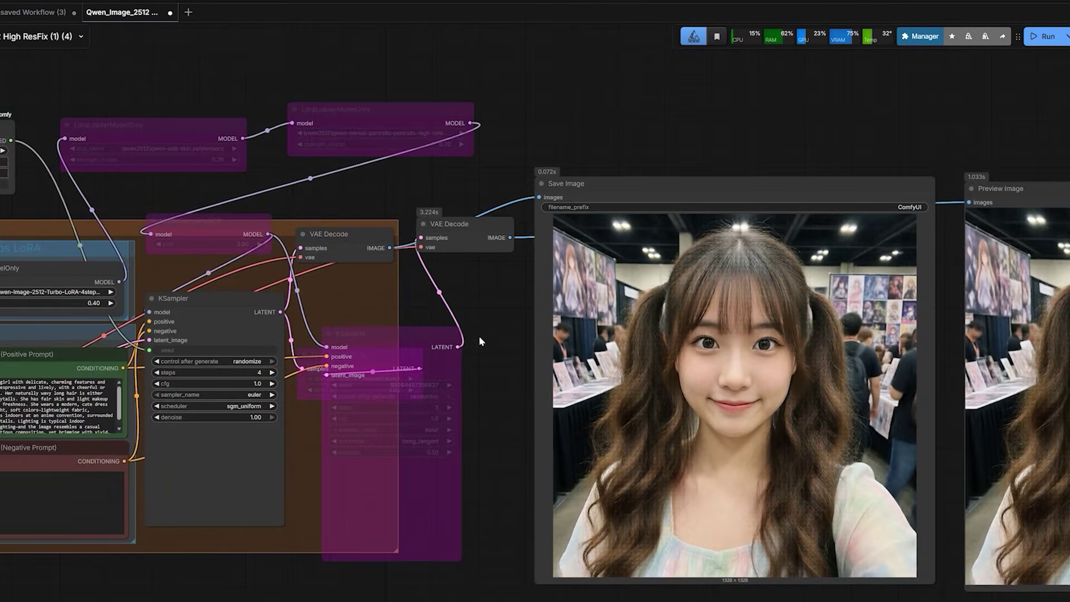
{"action": "left_click_drag", "start_coordinate": [488, 324], "coordinate": [171, 306]}
Bypass the 4-step LoraLoaderModelOnly node with Ctrl+B
{"action": "left_click", "coordinate": [830, 172]}
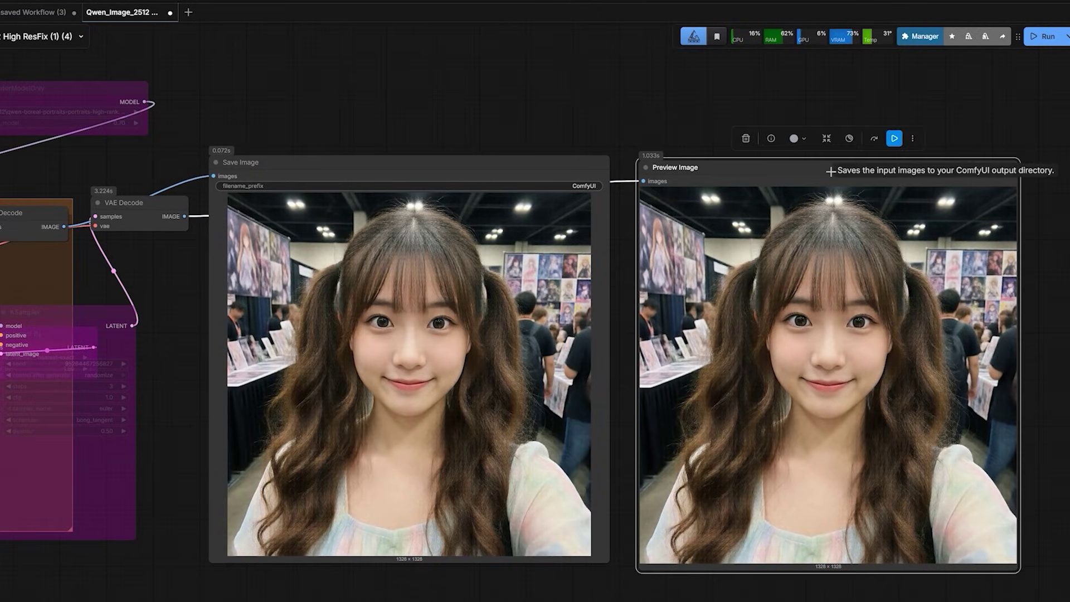
{"action": "left_click", "coordinate": [367, 250]}
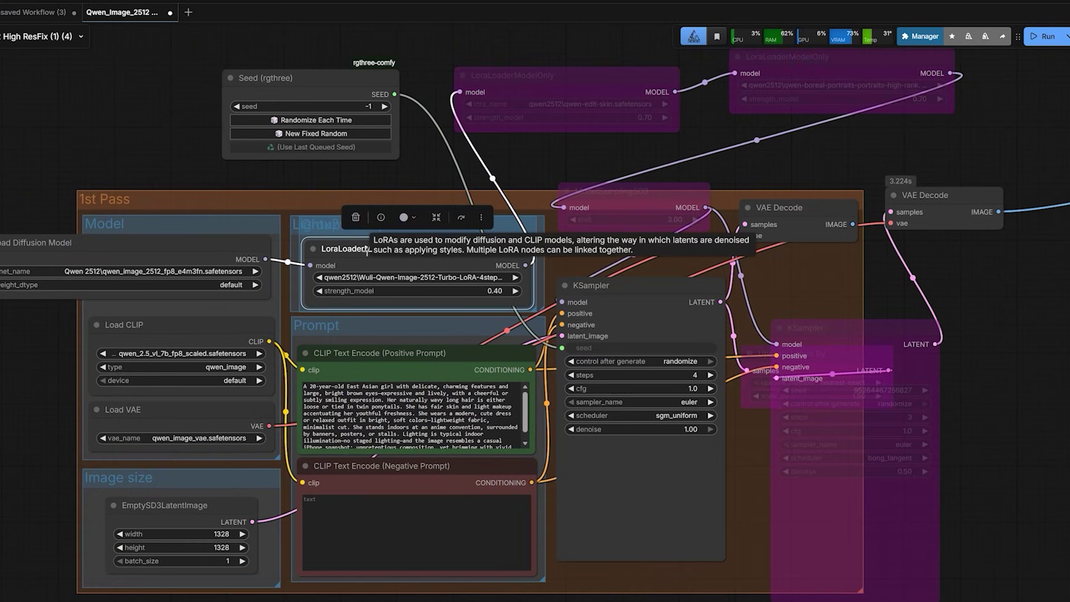
{"action": "key", "text": "ctrl+b"}
{"action": "scroll", "coordinate": [468, 282], "scroll_direction": "up", "scroll_amount": 3}
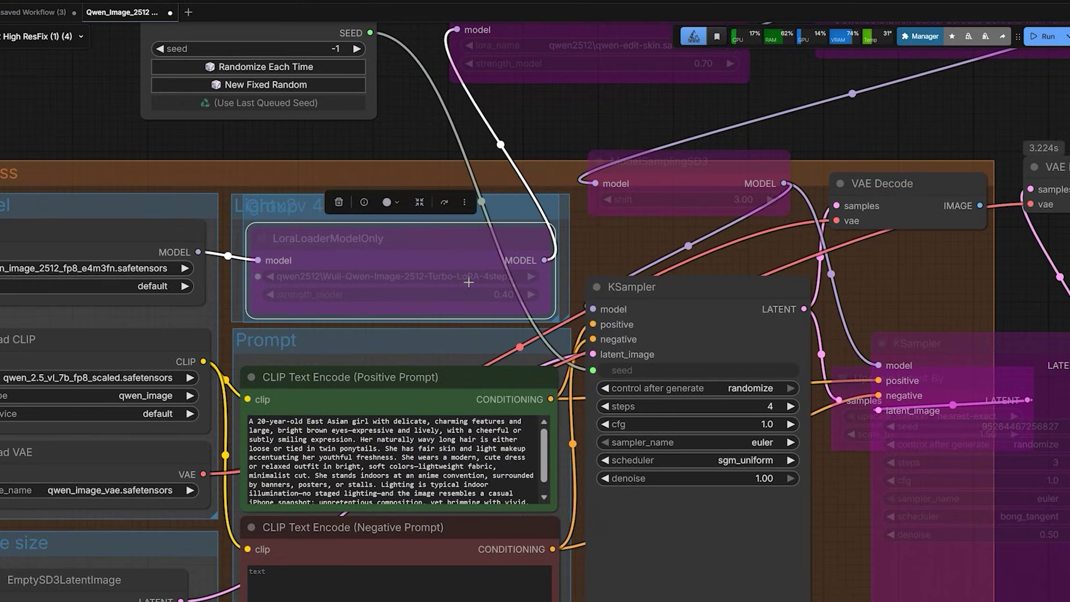
{"action": "scroll", "coordinate": [469, 282], "scroll_direction": "down", "scroll_amount": 10}
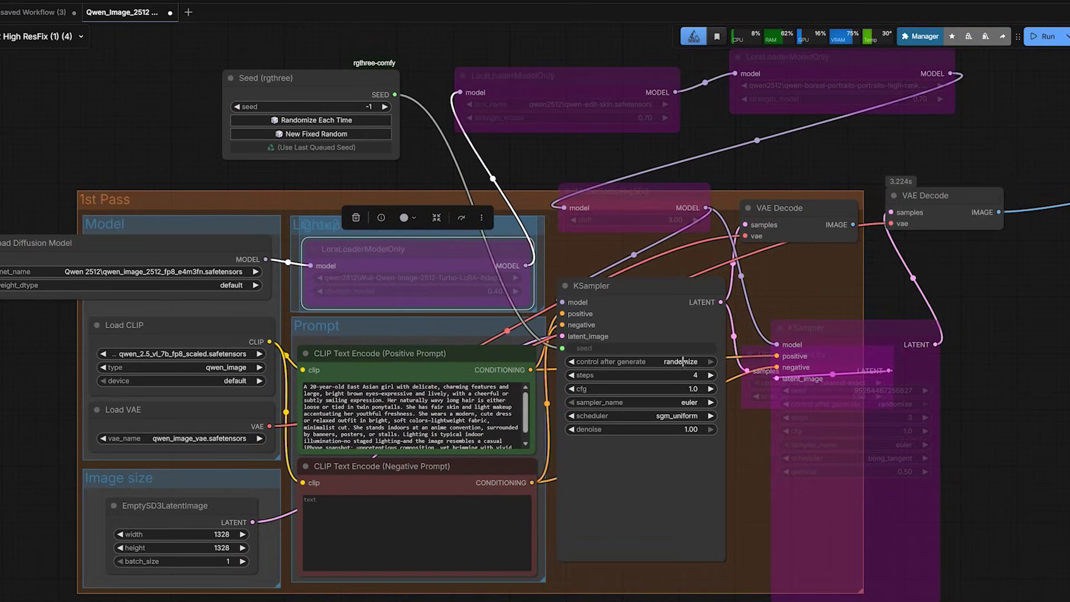
{"action": "scroll", "coordinate": [766, 404], "scroll_direction": "up", "scroll_amount": 10}
Set the first-pass KSampler to 20 steps and cfg 4.0
{"action": "left_click", "coordinate": [765, 404]}
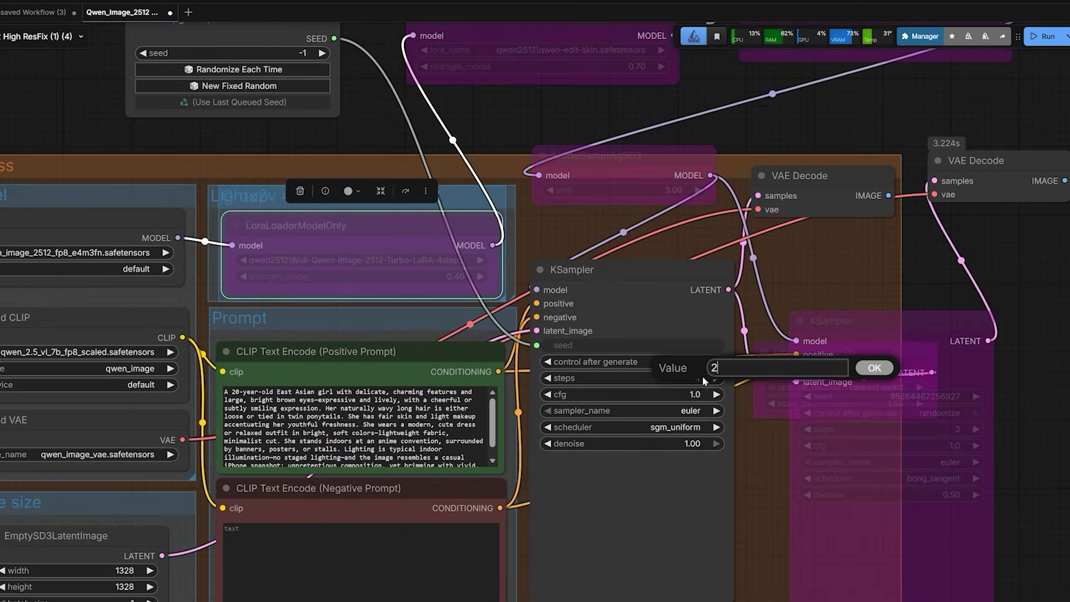
{"action": "type", "text": "20"}
{"action": "left_click", "coordinate": [874, 368]}
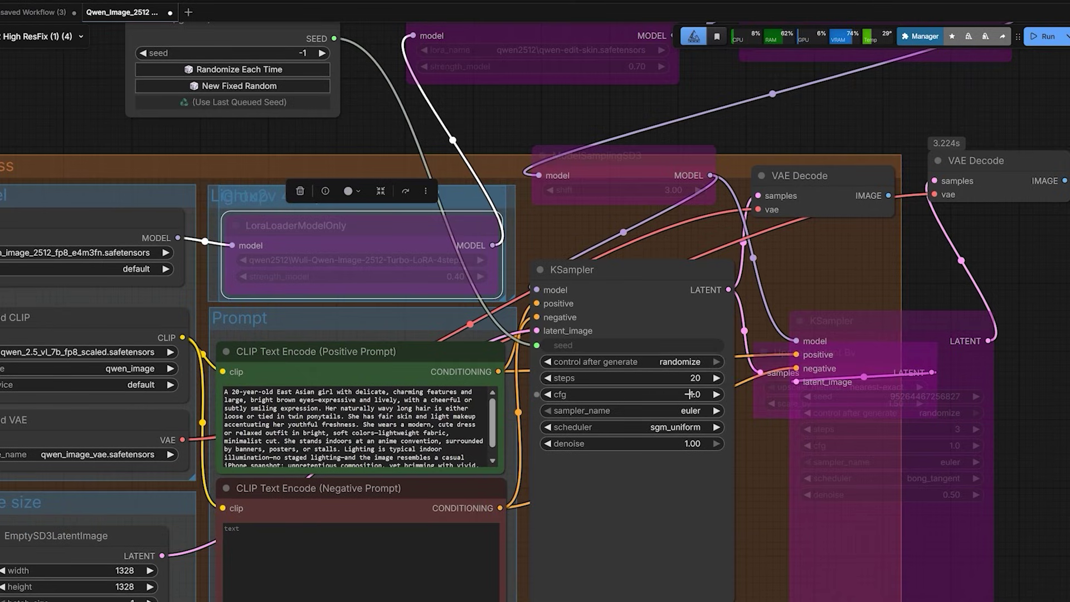
{"action": "left_click", "coordinate": [690, 393]}
{"action": "type", "text": "4"}
{"action": "left_click", "coordinate": [888, 388]}
Compare the earlier and new previews, then load the qwen_image_2512_bf16.safetensors diffusion model
{"action": "scroll", "coordinate": [536, 366], "scroll_direction": "down", "scroll_amount": 5}
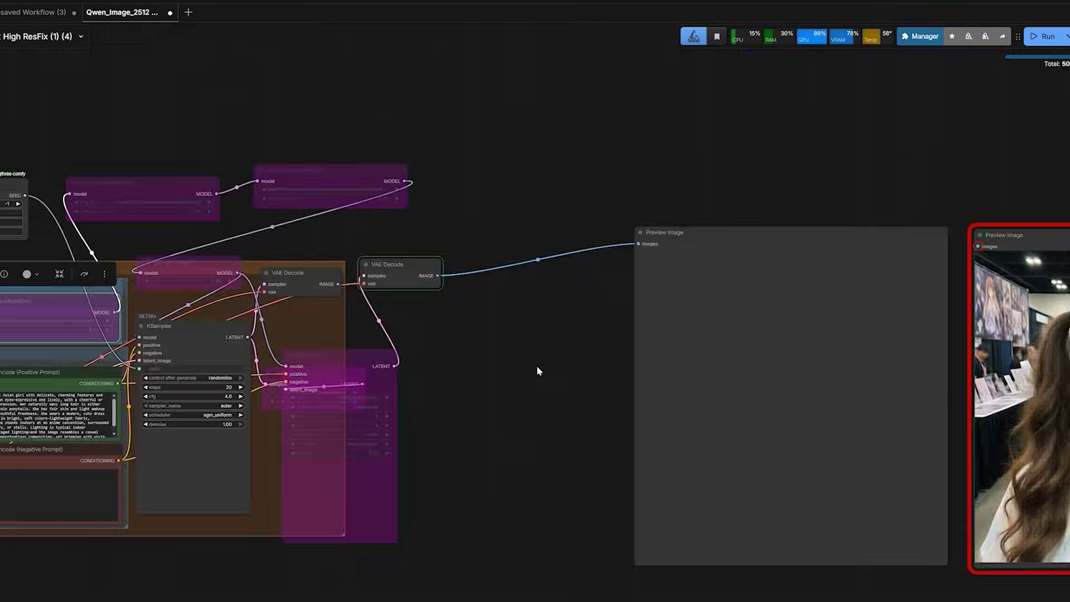
{"action": "scroll", "coordinate": [459, 366], "scroll_direction": "right", "scroll_amount": 5}
{"action": "scroll", "coordinate": [425, 337], "scroll_direction": "up", "scroll_amount": 12}
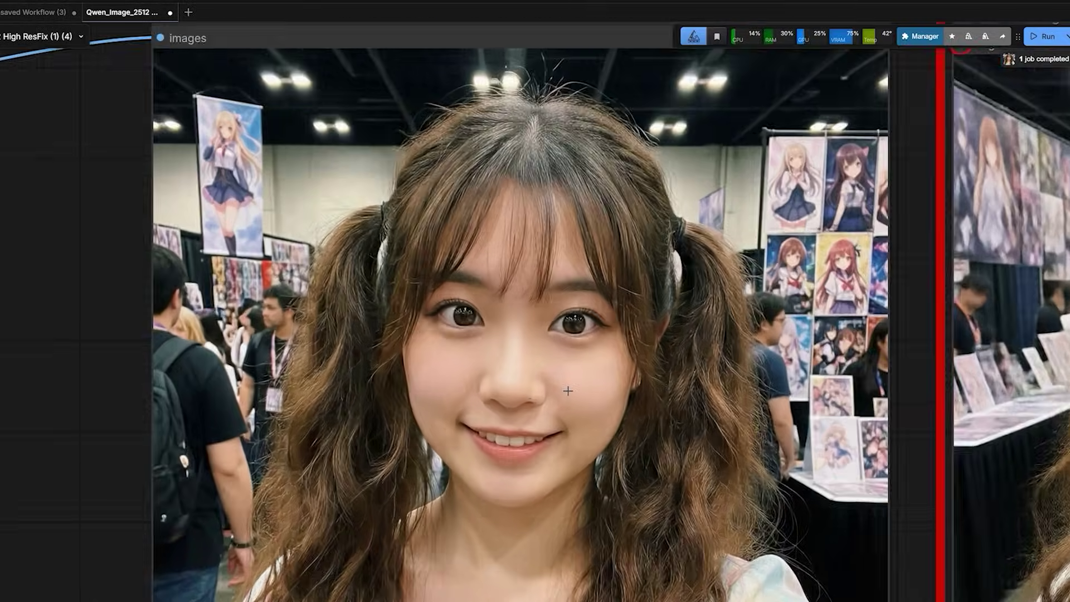
{"action": "scroll", "coordinate": [426, 359], "scroll_direction": "down", "scroll_amount": 5}
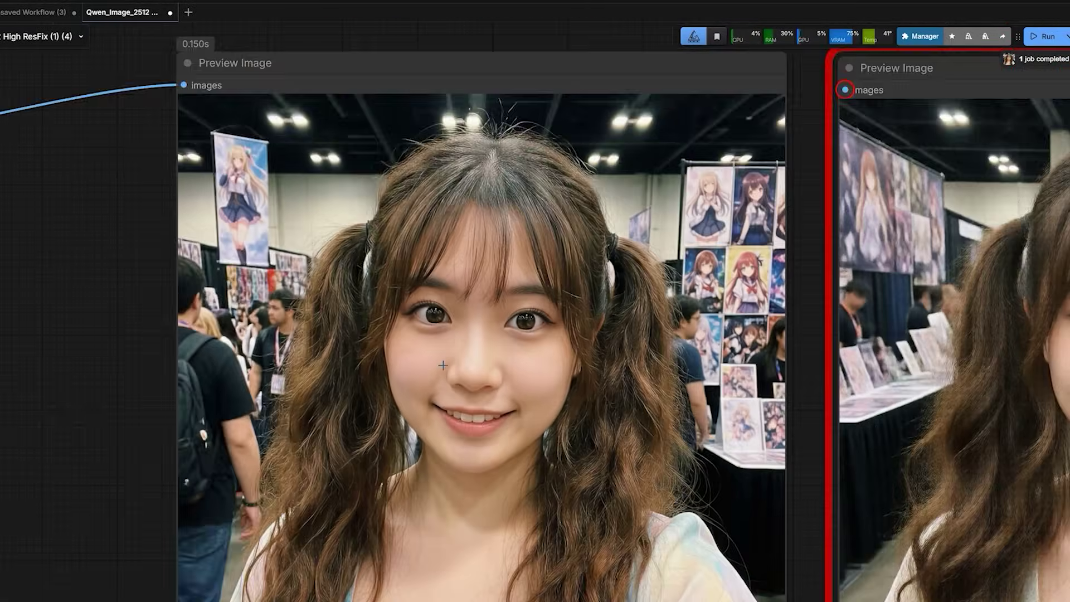
{"action": "scroll", "coordinate": [441, 365], "scroll_direction": "up", "scroll_amount": 5}
{"action": "scroll", "coordinate": [443, 366], "scroll_direction": "down", "scroll_amount": 5}
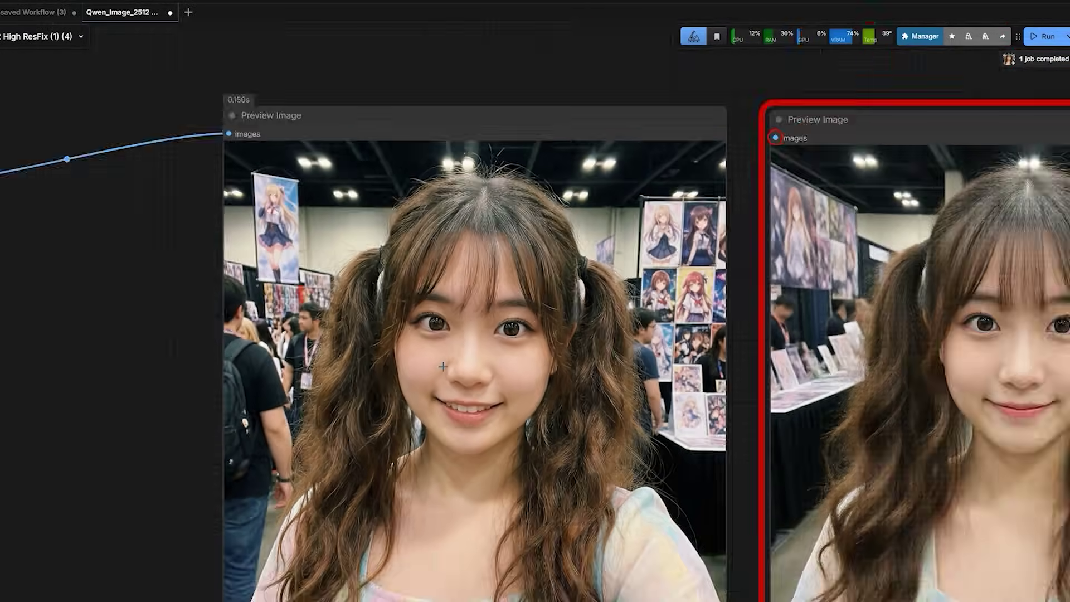
{"action": "scroll", "coordinate": [443, 368], "scroll_direction": "down", "scroll_amount": 1}
{"action": "left_click", "coordinate": [949, 411]}
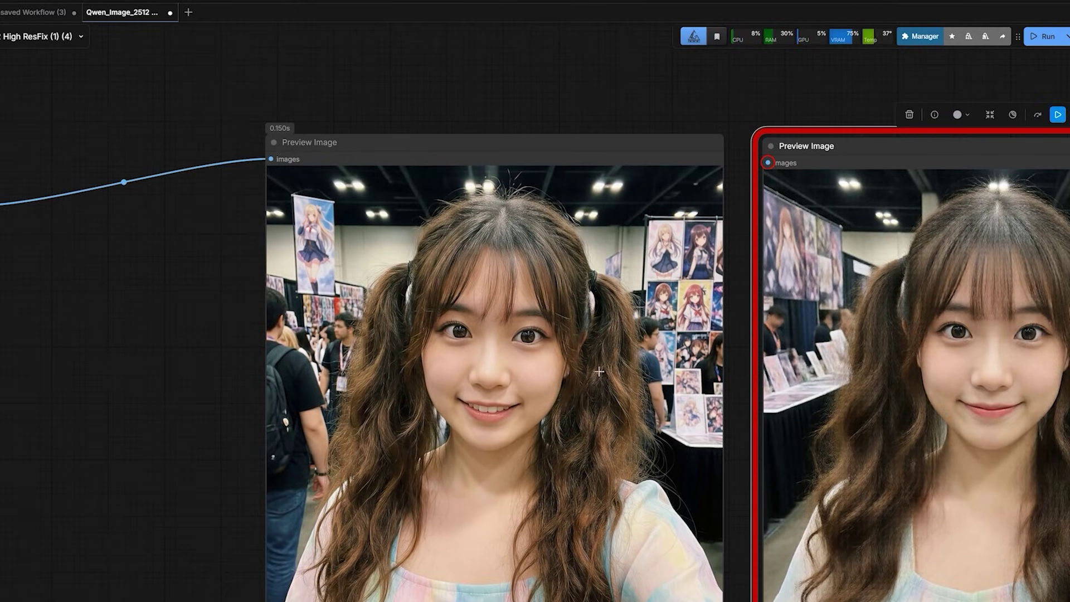
{"action": "left_click", "coordinate": [539, 366]}
{"action": "scroll", "coordinate": [432, 365], "scroll_direction": "up", "scroll_amount": 5}
{"action": "scroll", "coordinate": [462, 349], "scroll_direction": "down", "scroll_amount": 2}
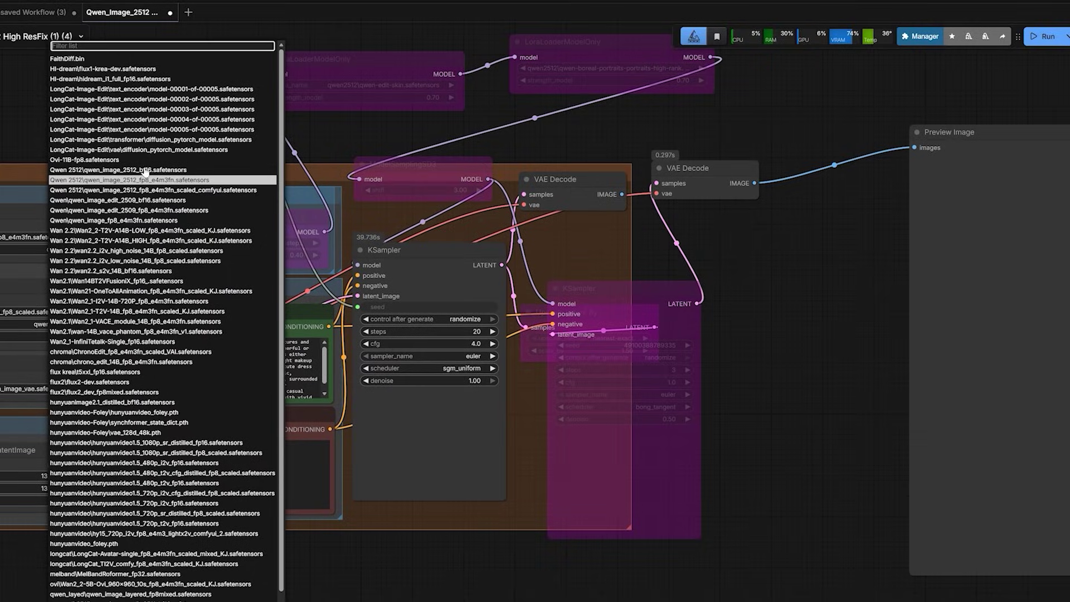
{"action": "left_click", "coordinate": [144, 169]}
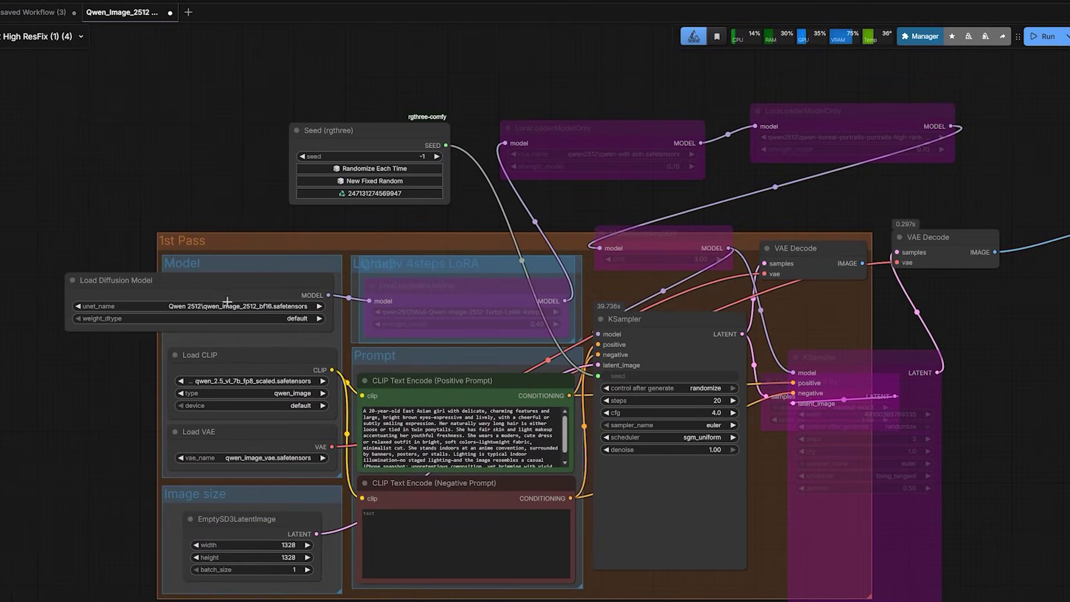
{"action": "left_click", "coordinate": [213, 297]}
Run the bf16 generation and pan to the newly generated portrait
{"action": "left_click", "coordinate": [1046, 38]}
{"action": "left_click_drag", "start_coordinate": [1020, 171], "coordinate": [705, 125]}
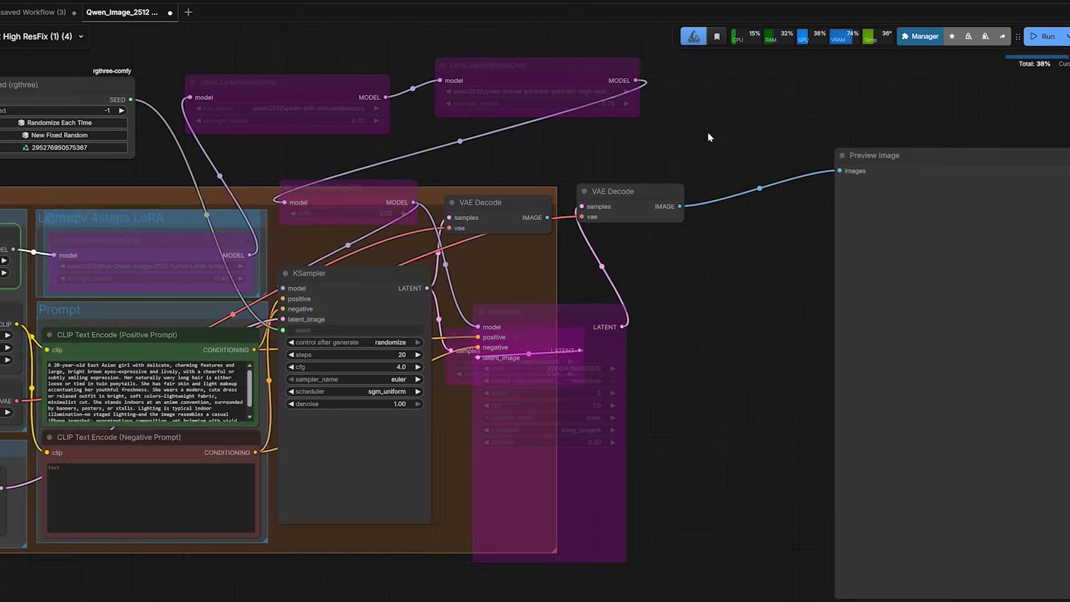
{"action": "scroll", "coordinate": [705, 125], "scroll_direction": "down", "scroll_amount": 3}
{"action": "left_click_drag", "start_coordinate": [741, 179], "coordinate": [410, 171]}
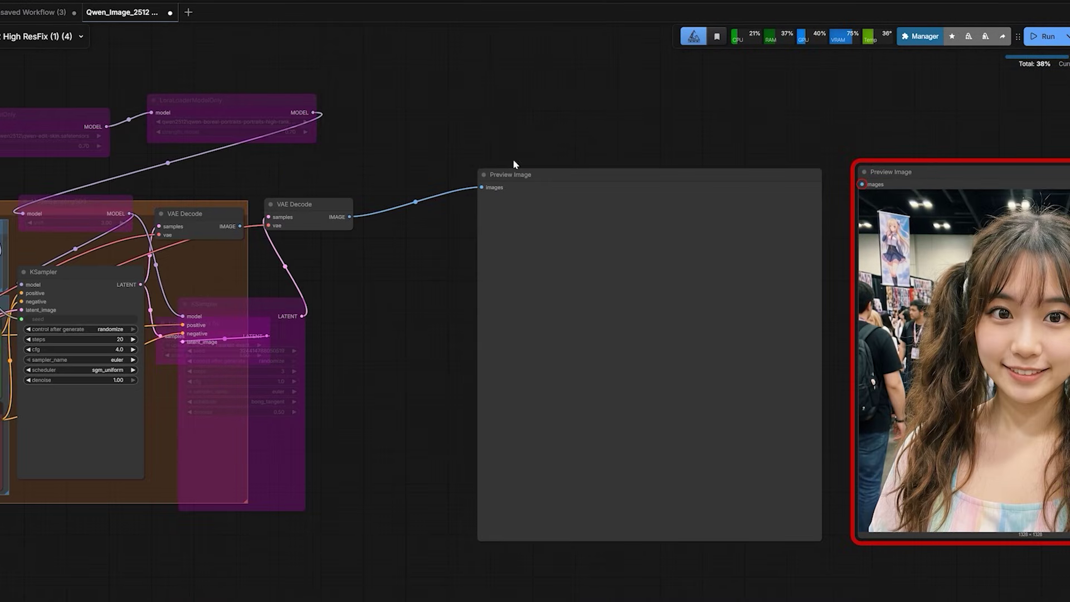
{"action": "left_click_drag", "start_coordinate": [611, 153], "coordinate": [363, 145]}
{"action": "scroll", "coordinate": [252, 308], "scroll_direction": "up", "scroll_amount": 3}
Compare the newest, middle and rightmost preview portraits up close
{"action": "left_click", "coordinate": [251, 308]}
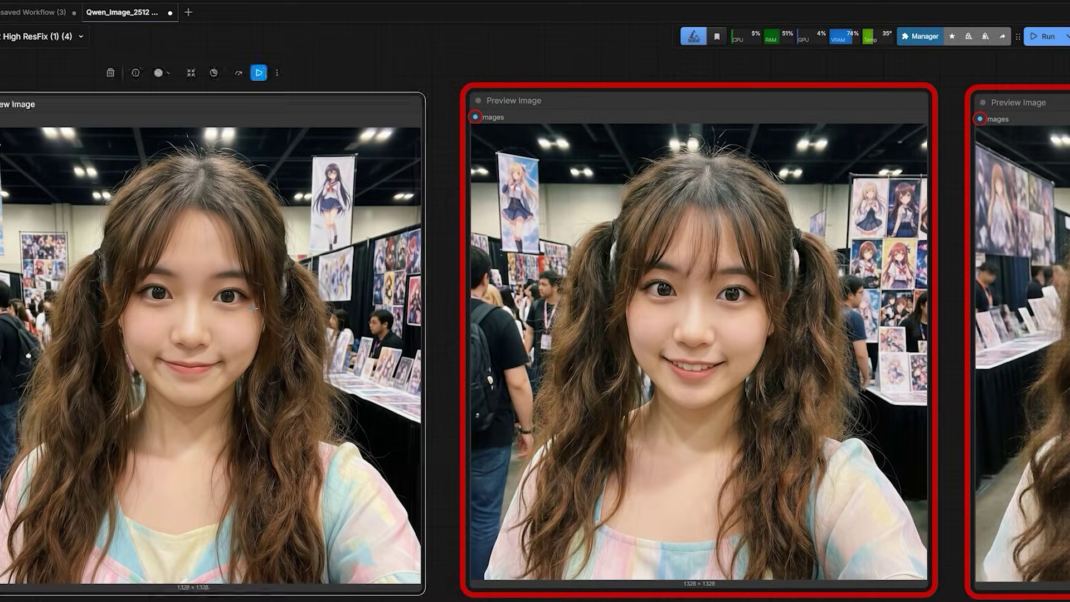
{"action": "scroll", "coordinate": [256, 308], "scroll_direction": "down", "scroll_amount": 2}
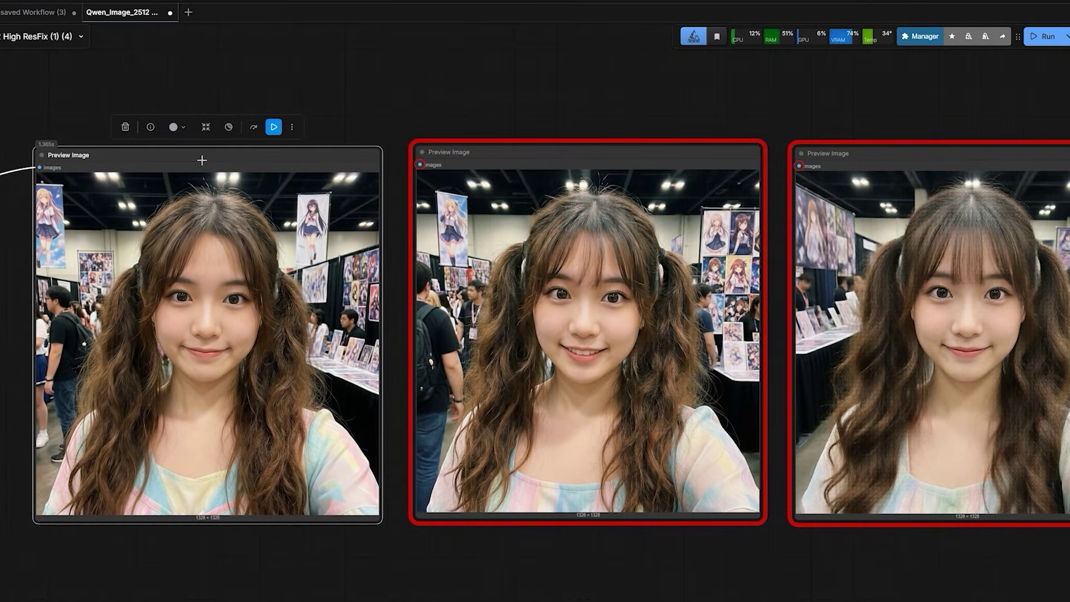
{"action": "left_click_drag", "start_coordinate": [453, 168], "coordinate": [458, 164]}
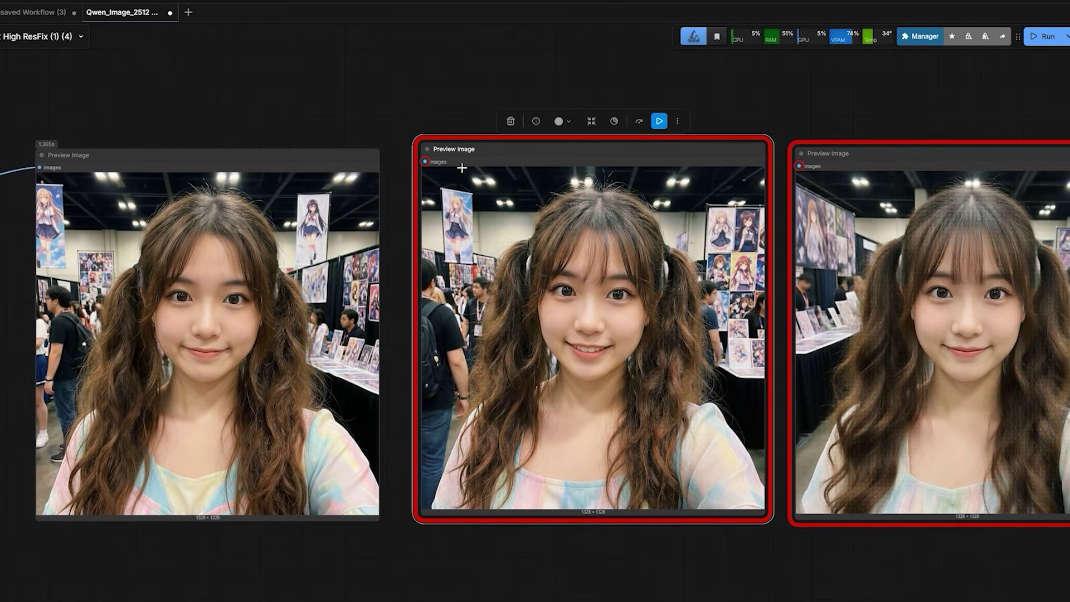
{"action": "scroll", "coordinate": [659, 105], "scroll_direction": "right", "scroll_amount": 3}
{"action": "left_click", "coordinate": [754, 146]}
{"action": "scroll", "coordinate": [747, 225], "scroll_direction": "up", "scroll_amount": 3}
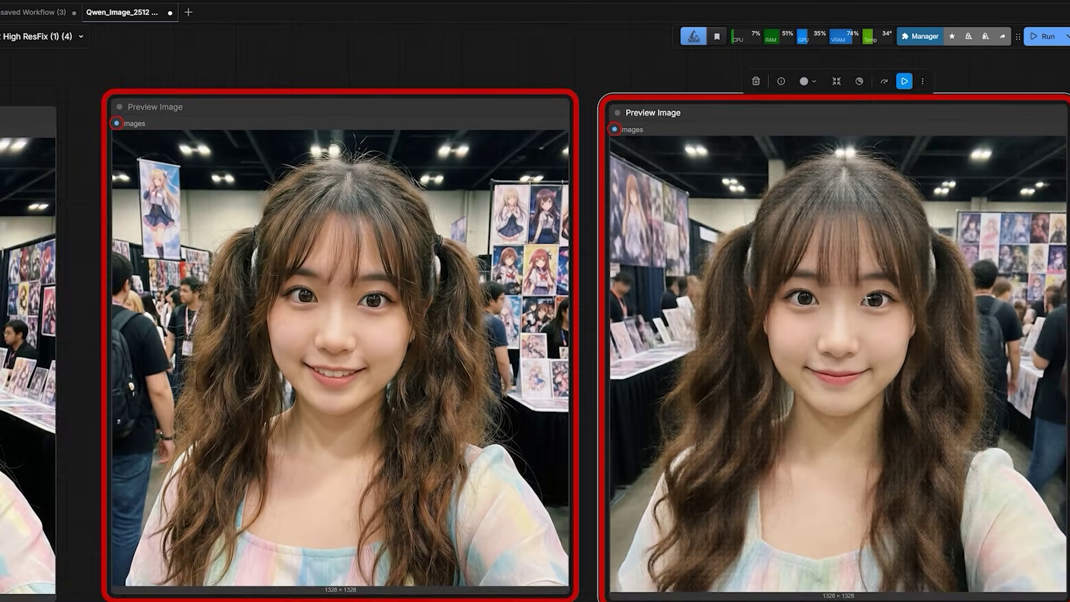
{"action": "scroll", "coordinate": [755, 268], "scroll_direction": "down", "scroll_amount": 2}
{"action": "left_click_drag", "start_coordinate": [282, 72], "coordinate": [560, 76]}
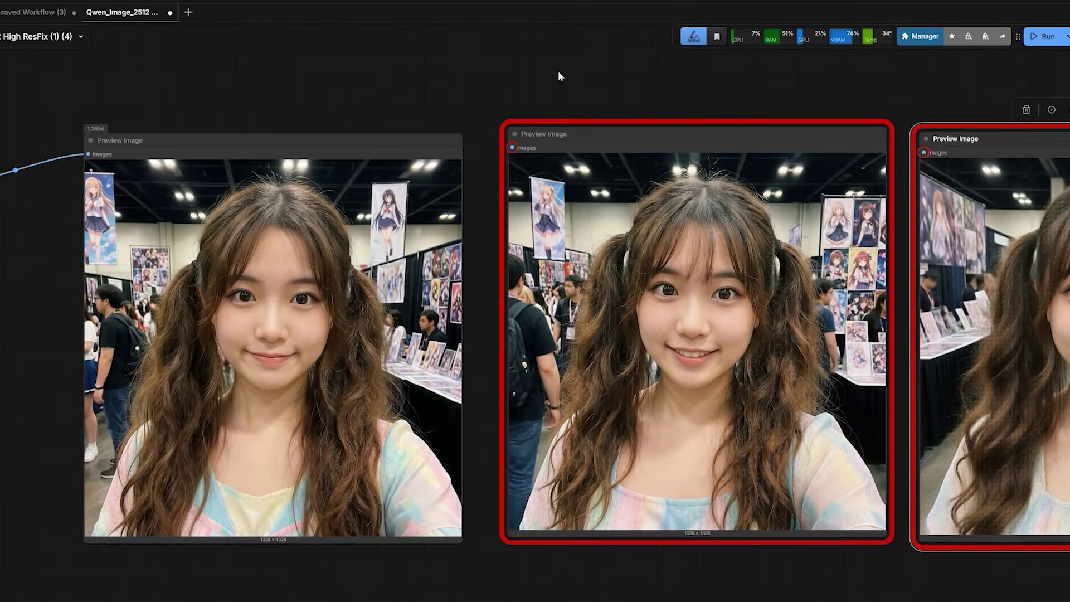
{"action": "left_click", "coordinate": [341, 222]}
{"action": "scroll", "coordinate": [342, 222], "scroll_direction": "up", "scroll_amount": 5}
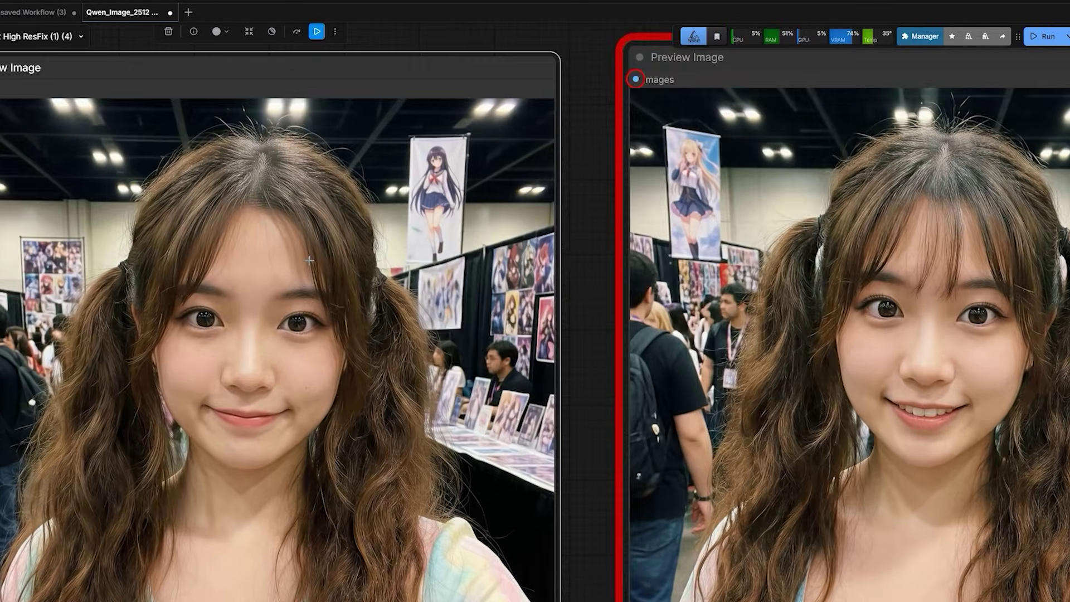
{"action": "scroll", "coordinate": [310, 260], "scroll_direction": "up", "scroll_amount": 3}
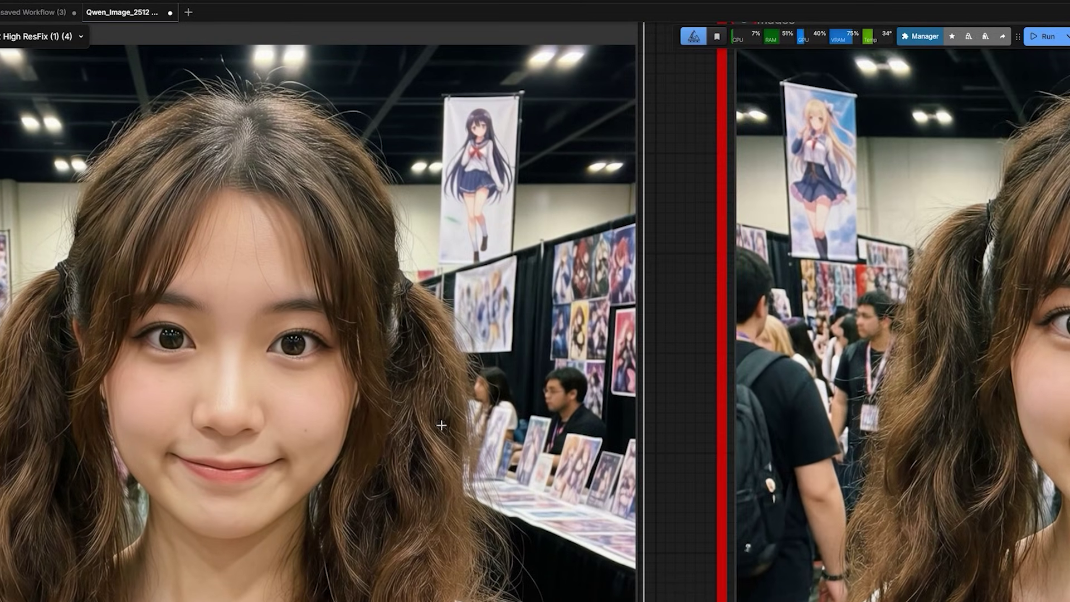
{"action": "scroll", "coordinate": [398, 431], "scroll_direction": "down", "scroll_amount": 6}
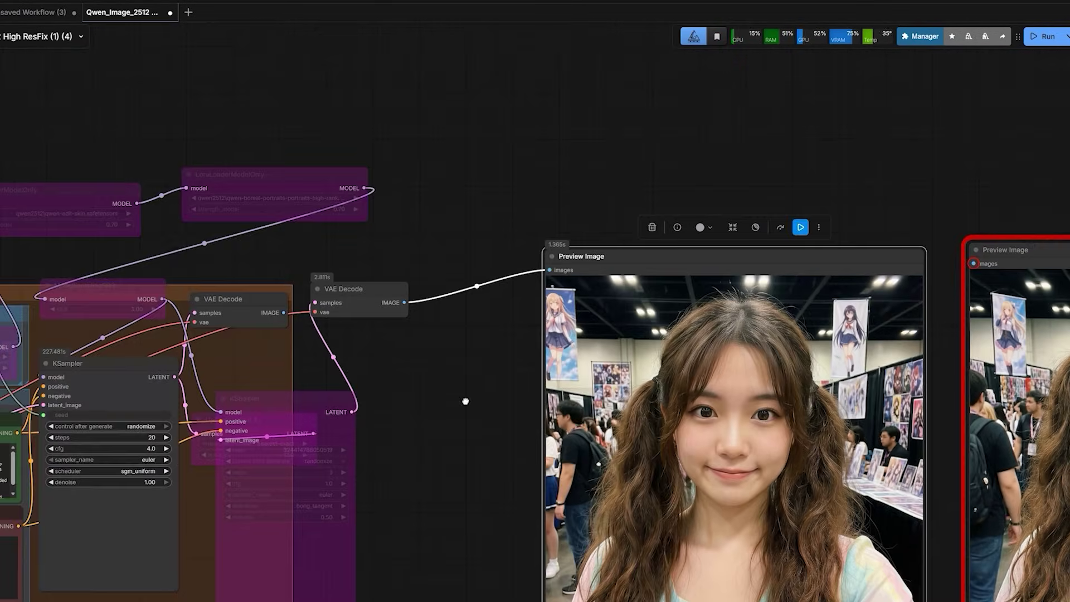
Load the qwen_image_2512_fp8_e4m3fn_scaled_comfyui model in Load Diffusion Model
{"action": "scroll", "coordinate": [493, 375], "scroll_direction": "down", "scroll_amount": 10}
{"action": "scroll", "coordinate": [179, 296], "scroll_direction": "up", "scroll_amount": 10}
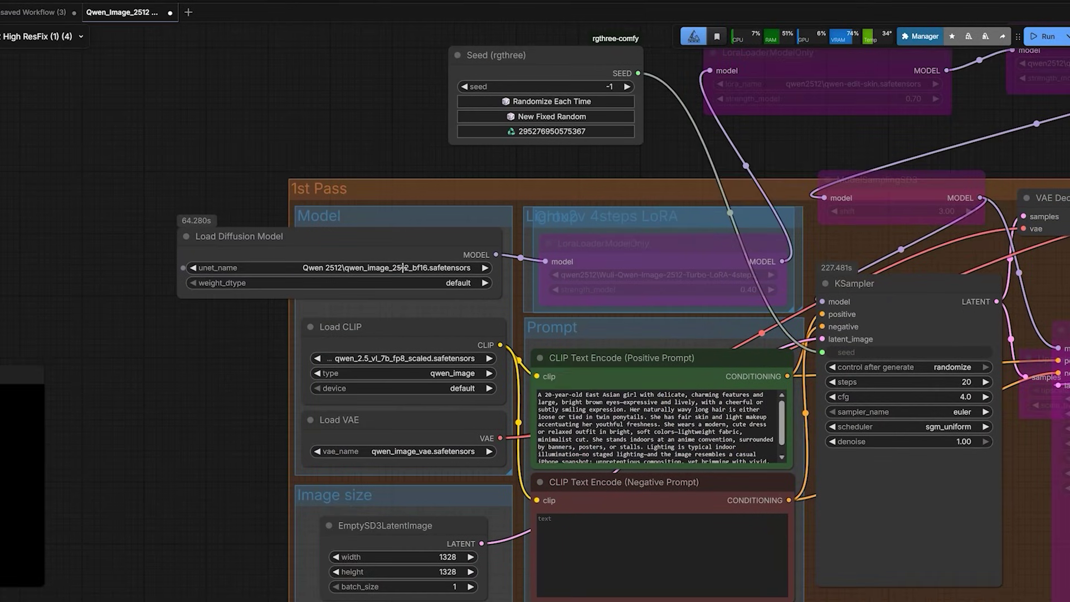
{"action": "left_click", "coordinate": [403, 271]}
{"action": "left_click", "coordinate": [540, 192]}
{"action": "scroll", "coordinate": [339, 269], "scroll_direction": "up", "scroll_amount": 3}
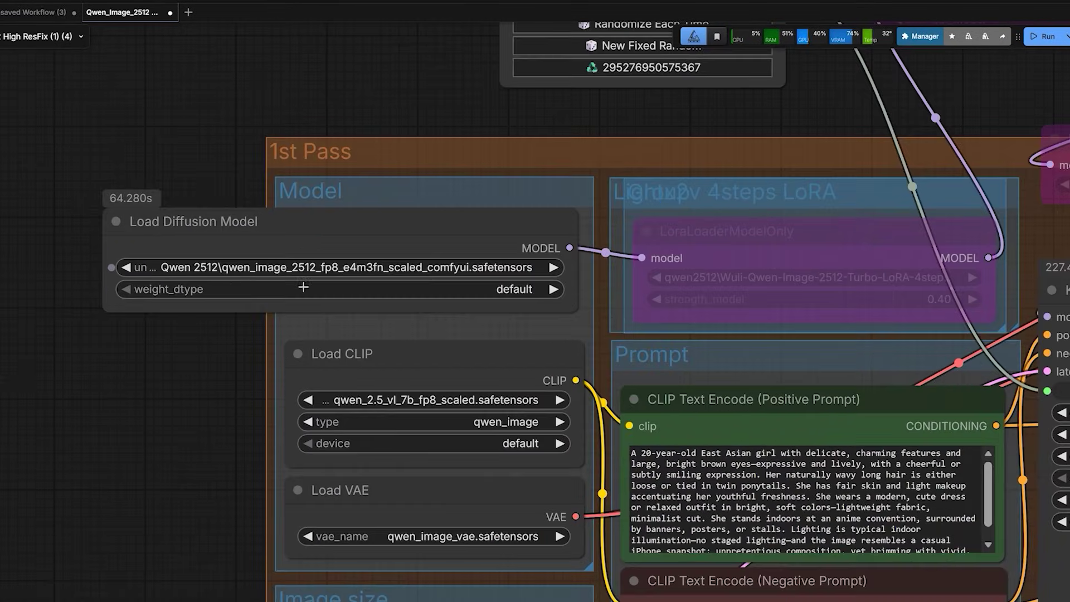
{"action": "scroll", "coordinate": [307, 281], "scroll_direction": "down", "scroll_amount": 3}
Re-enable both the 4-step and skin LoRA loader nodes
{"action": "left_click", "coordinate": [312, 290]}
{"action": "left_click", "coordinate": [329, 242]}
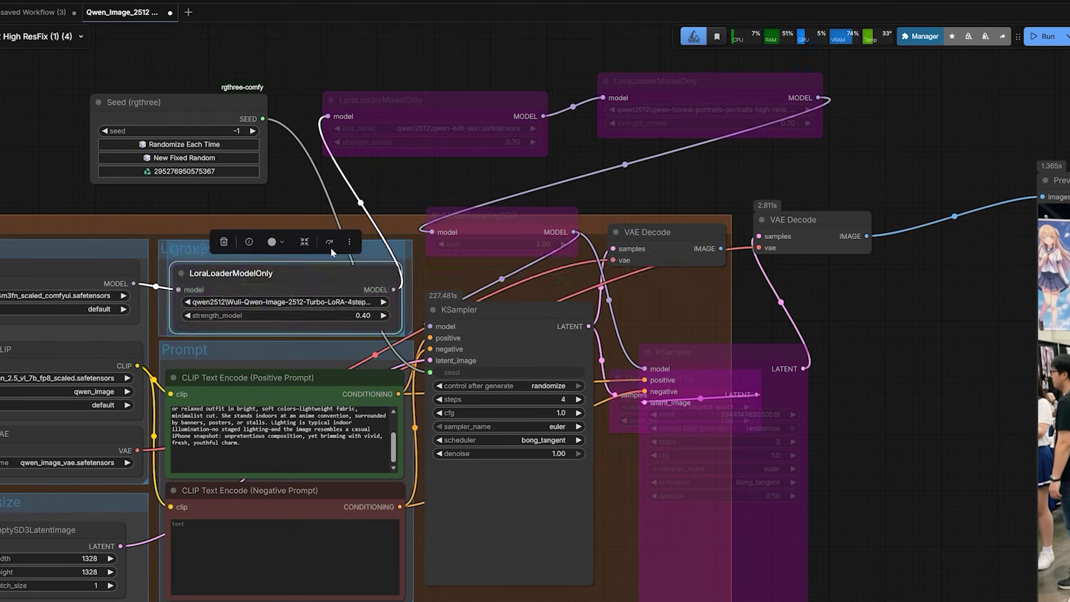
{"action": "left_click", "coordinate": [407, 104]}
{"action": "key", "text": "ctrl+b"}
Choose QWEN_麦橘千问美人.safetensors as the LoRA file
{"action": "scroll", "coordinate": [365, 274], "scroll_direction": "up", "scroll_amount": 1}
{"action": "left_click", "coordinate": [326, 304]}
{"action": "left_click", "coordinate": [370, 305]}
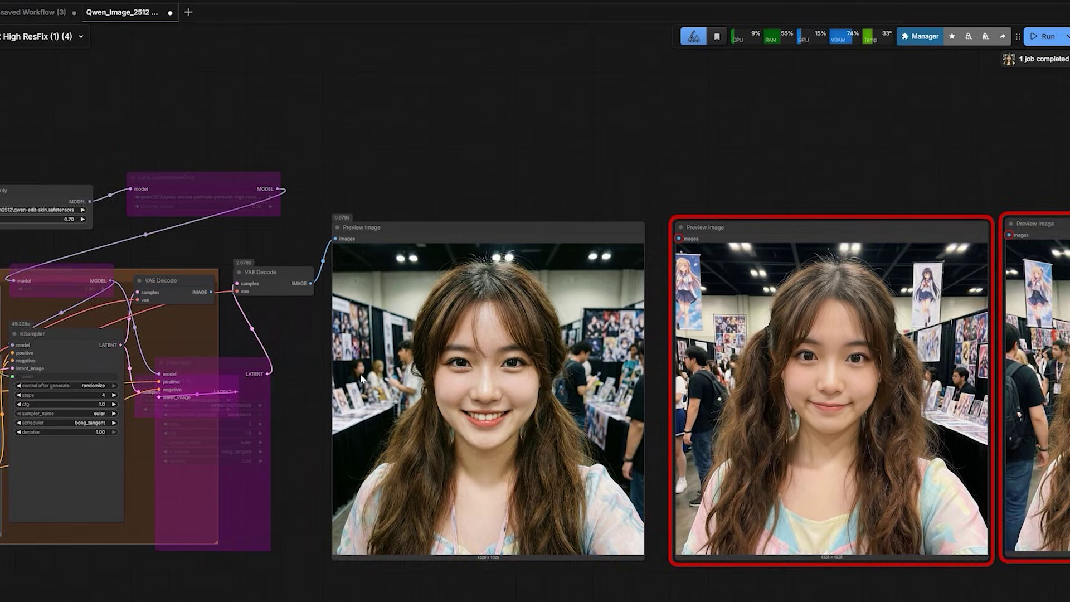
{"action": "scroll", "coordinate": [476, 366], "scroll_direction": "up", "scroll_amount": 3}
Pan across the four preview results and select each of the first three
{"action": "scroll", "coordinate": [629, 182], "scroll_direction": "down", "scroll_amount": 1}
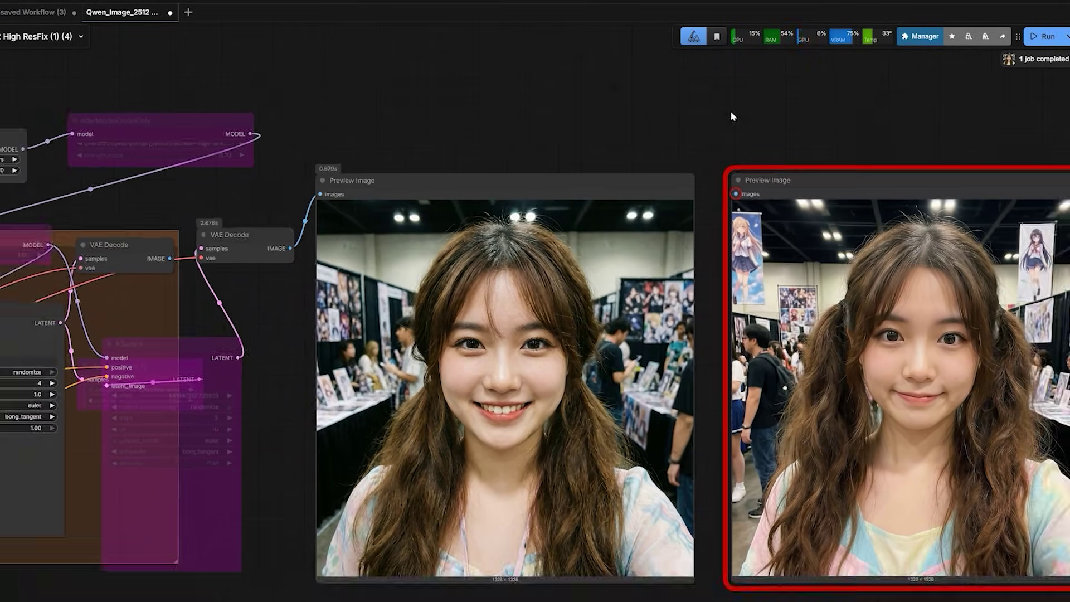
{"action": "left_click_drag", "start_coordinate": [738, 95], "coordinate": [448, 92]}
{"action": "scroll", "coordinate": [453, 90], "scroll_direction": "down", "scroll_amount": 3}
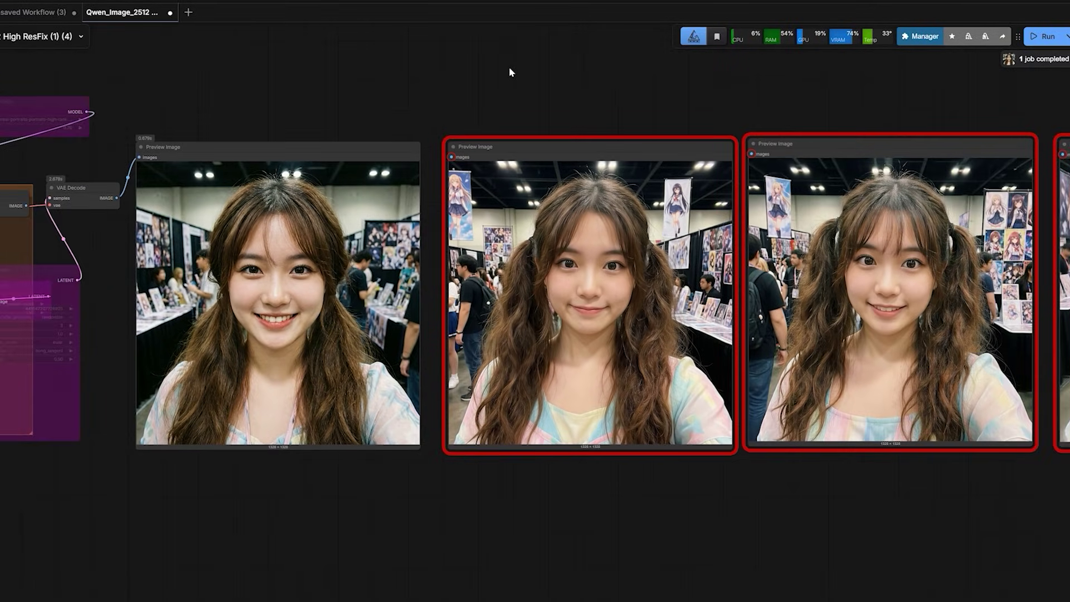
{"action": "left_click_drag", "start_coordinate": [507, 68], "coordinate": [398, 96]}
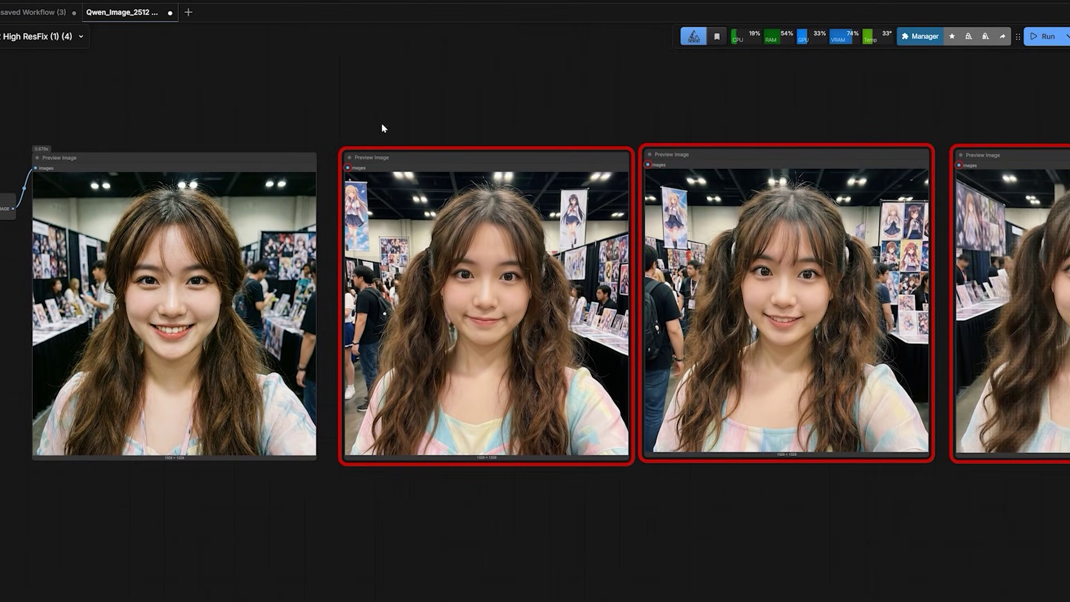
{"action": "left_click", "coordinate": [192, 162]}
{"action": "left_click", "coordinate": [445, 159]}
{"action": "left_click", "coordinate": [768, 160]}
Zoom into the third portrait, then select the first-pass KSampler to review its prompts
{"action": "scroll", "coordinate": [159, 334], "scroll_direction": "up", "scroll_amount": 4}
{"action": "scroll", "coordinate": [223, 338], "scroll_direction": "up", "scroll_amount": 3}
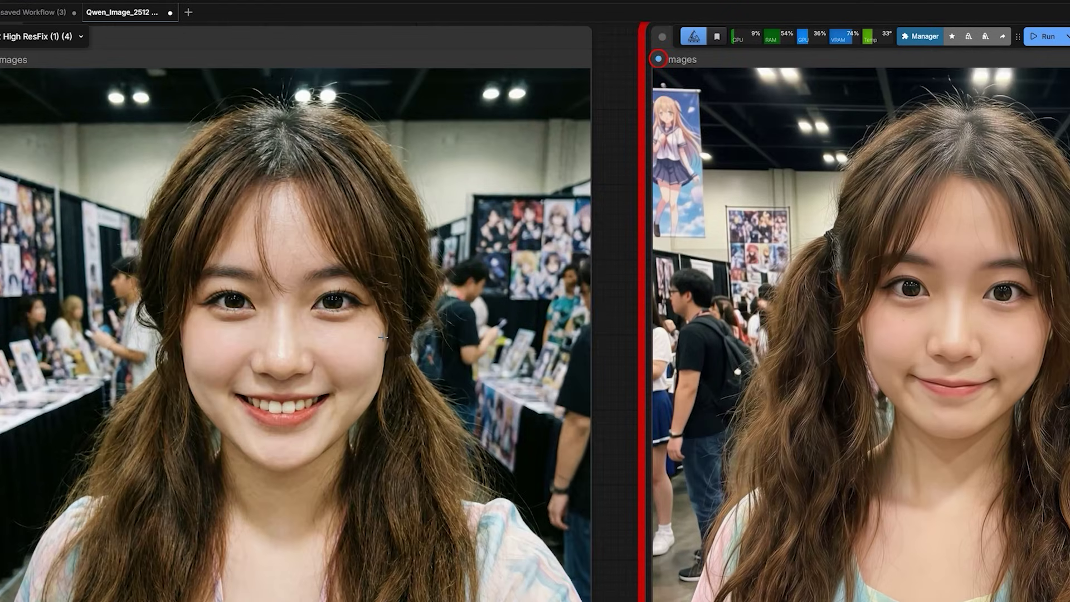
{"action": "scroll", "coordinate": [383, 338], "scroll_direction": "down", "scroll_amount": 4}
{"action": "scroll", "coordinate": [382, 338], "scroll_direction": "up", "scroll_amount": 4}
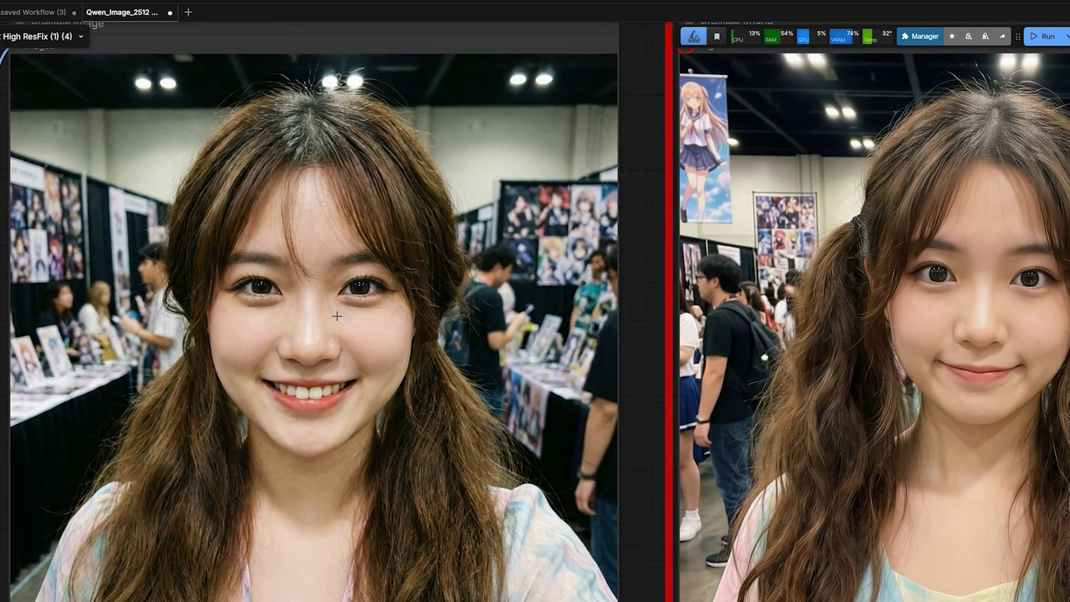
{"action": "scroll", "coordinate": [337, 316], "scroll_direction": "down", "scroll_amount": 2}
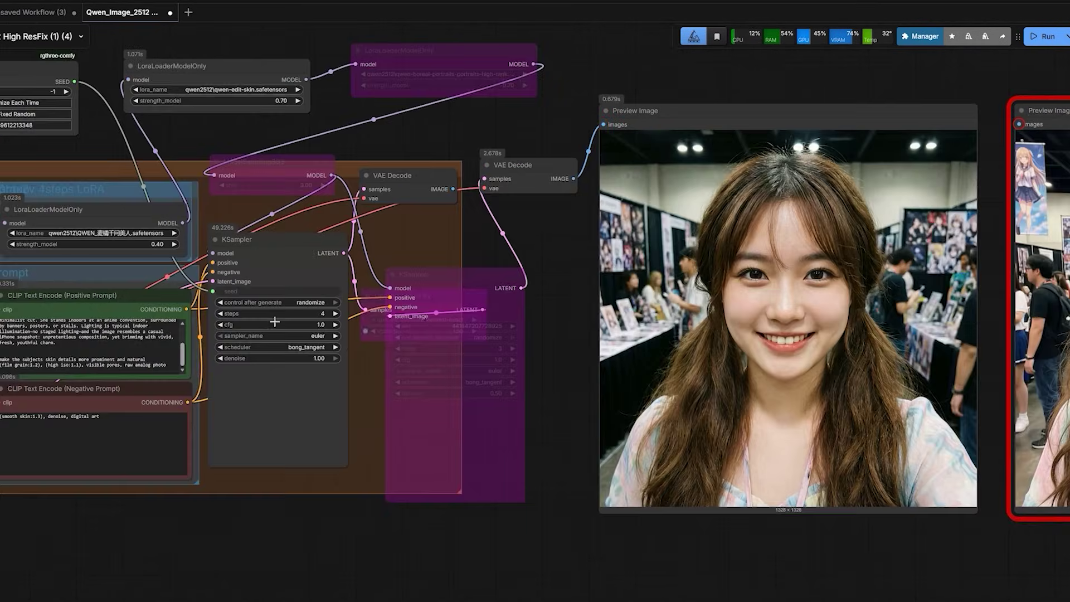
{"action": "scroll", "coordinate": [287, 258], "scroll_direction": "up", "scroll_amount": 3}
{"action": "left_click", "coordinate": [287, 258]}
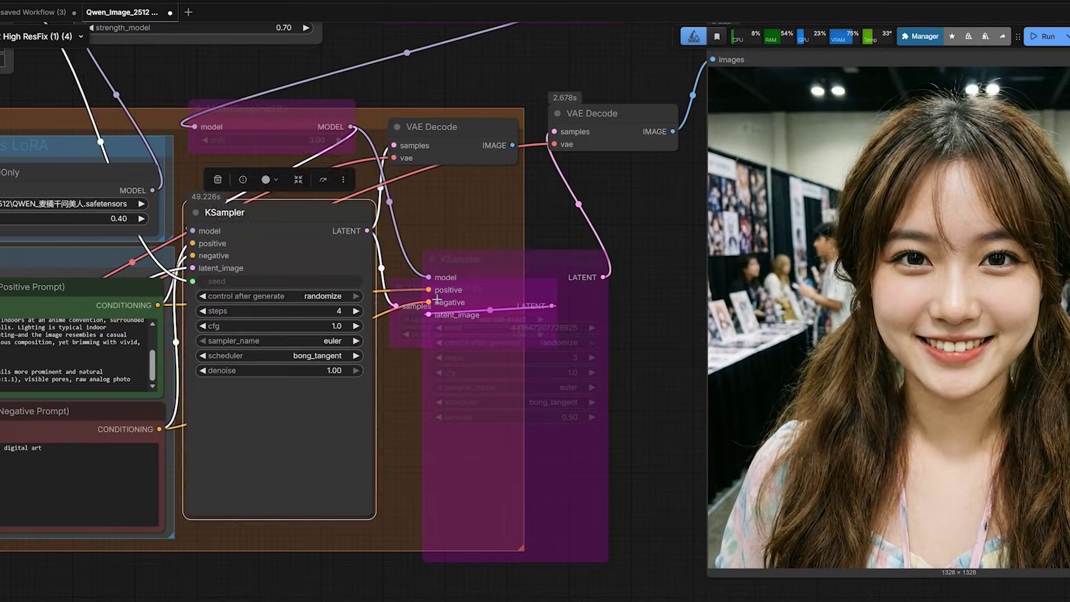
{"action": "scroll", "coordinate": [551, 300], "scroll_direction": "down", "scroll_amount": 1}
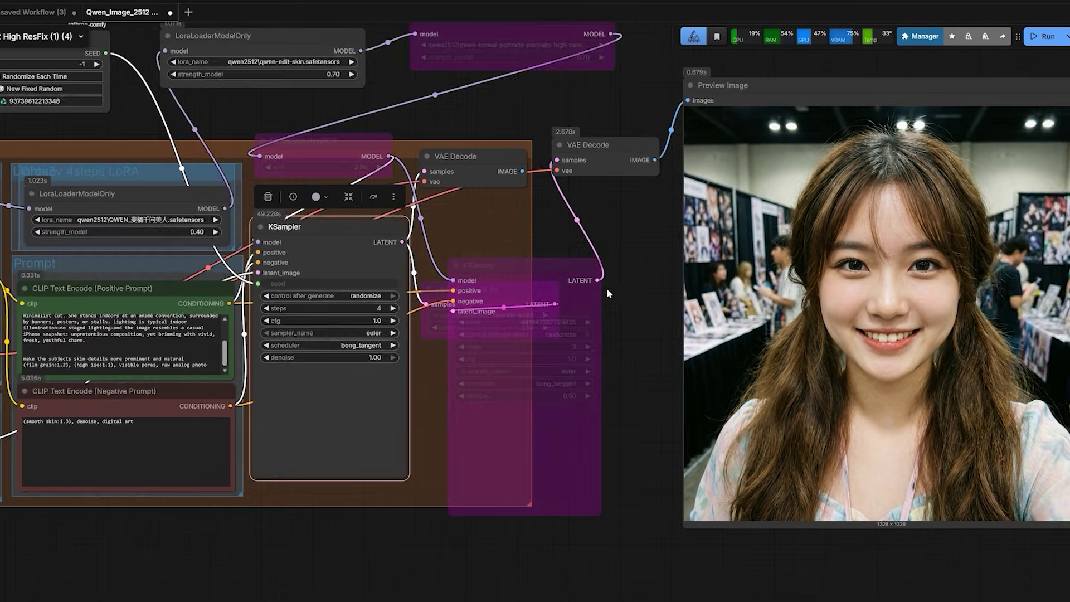
Select the Load LoRA node using my_infuenser and pan to the pink-haired portrait output
{"action": "scroll", "coordinate": [446, 306], "scroll_direction": "right", "scroll_amount": 10}
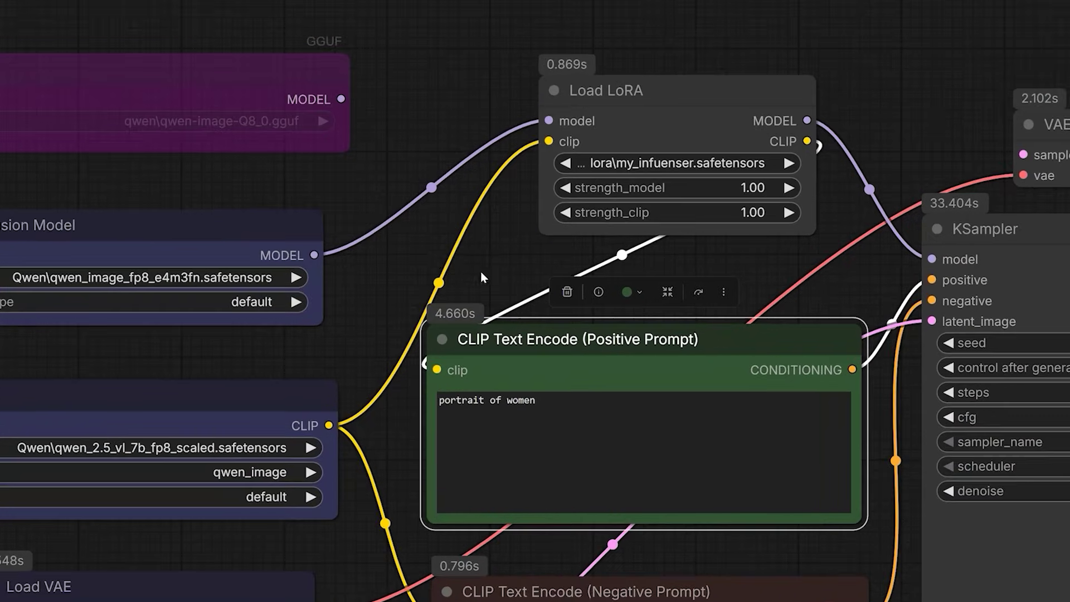
{"action": "scroll", "coordinate": [480, 271], "scroll_direction": "down", "scroll_amount": 2}
{"action": "scroll", "coordinate": [501, 223], "scroll_direction": "right", "scroll_amount": 3}
{"action": "left_click", "coordinate": [574, 78]}
{"action": "scroll", "coordinate": [640, 212], "scroll_direction": "down", "scroll_amount": 3}
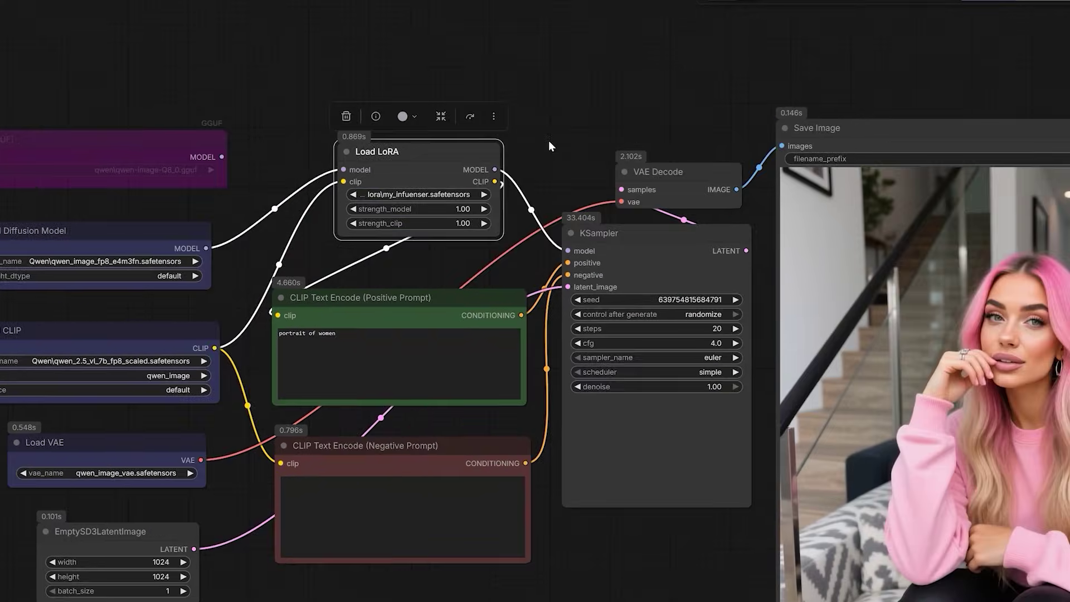
{"action": "scroll", "coordinate": [549, 146], "scroll_direction": "down", "scroll_amount": 3}
{"action": "left_click_drag", "start_coordinate": [549, 146], "coordinate": [453, 119]}
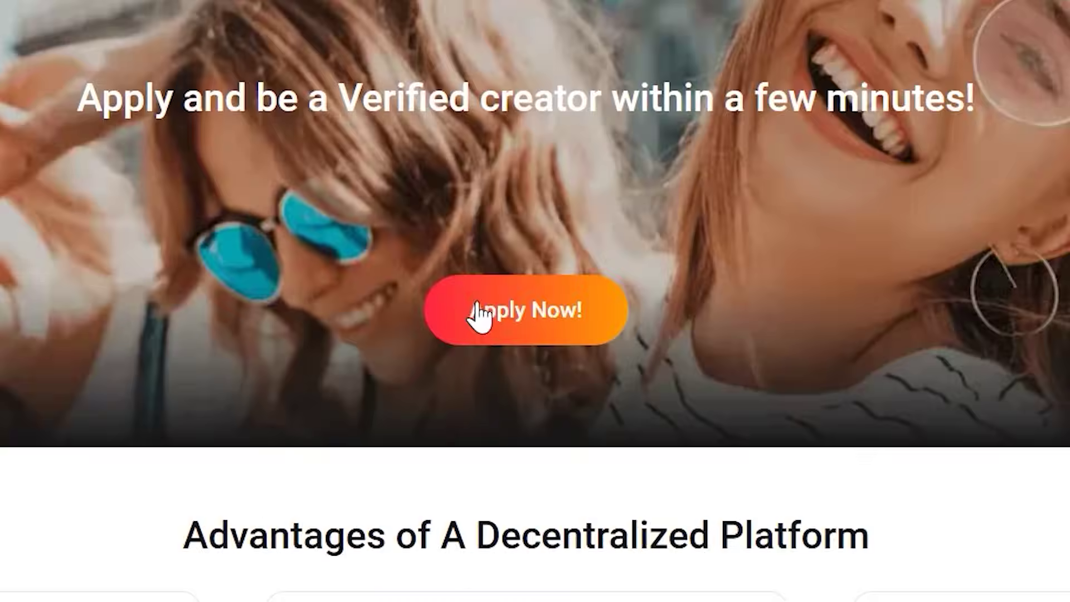
Apply as a creator, sign in, and open Edit Profile from More > My Page
{"action": "left_click", "coordinate": [480, 313]}
{"action": "scroll", "coordinate": [501, 346], "scroll_direction": "down", "scroll_amount": 4}
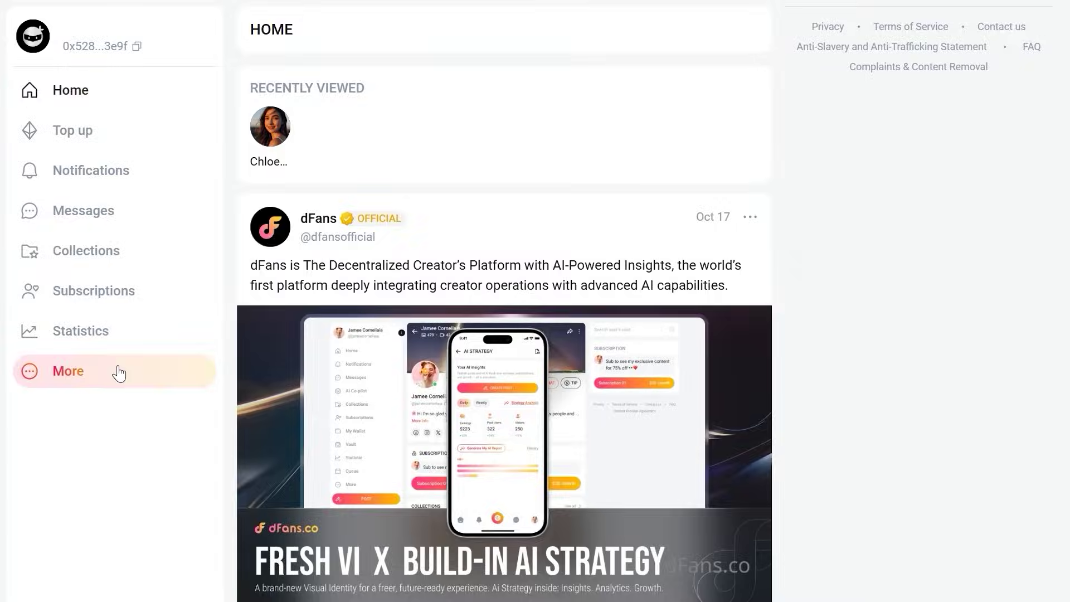
{"action": "left_click", "coordinate": [117, 371]}
{"action": "left_click", "coordinate": [92, 126]}
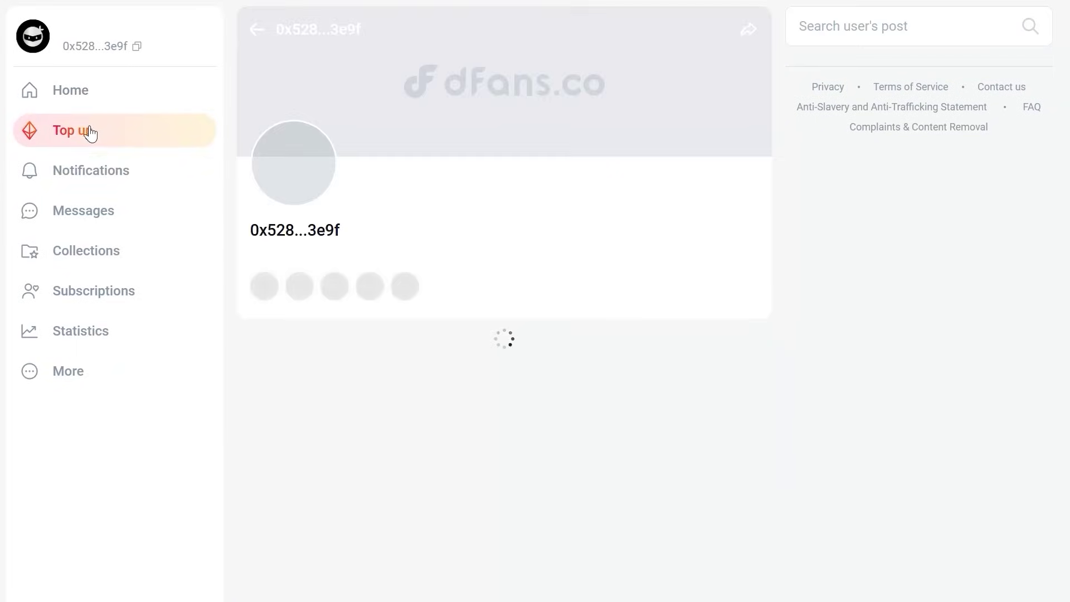
{"action": "left_click", "coordinate": [693, 183]}
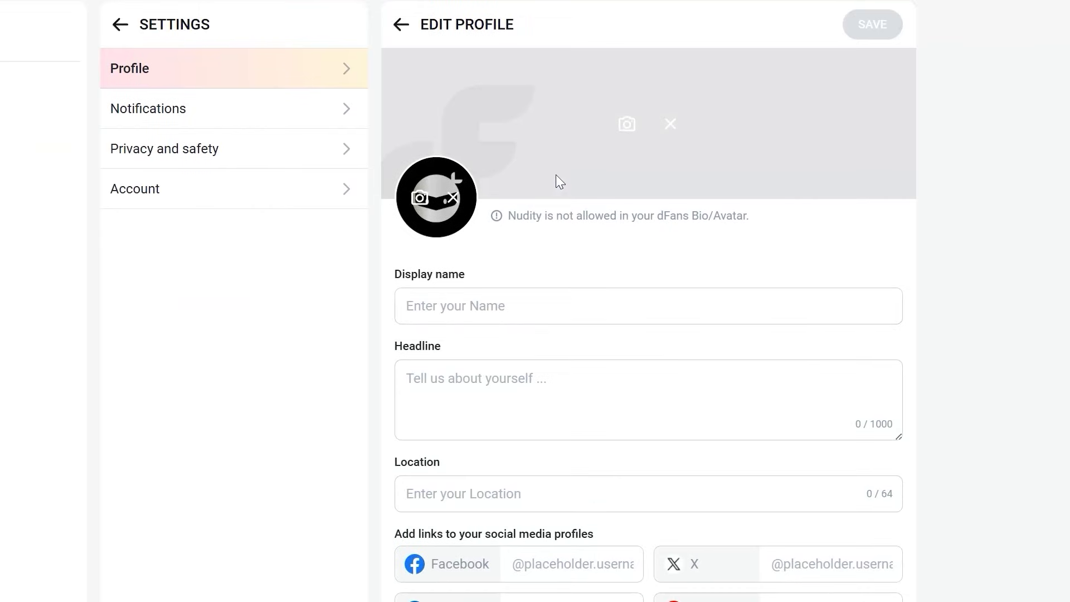
Enter the creator's display name and paste the 100-character teaser headline
{"action": "left_click", "coordinate": [465, 311]}
{"action": "type", "text": "Aanya Rose"}
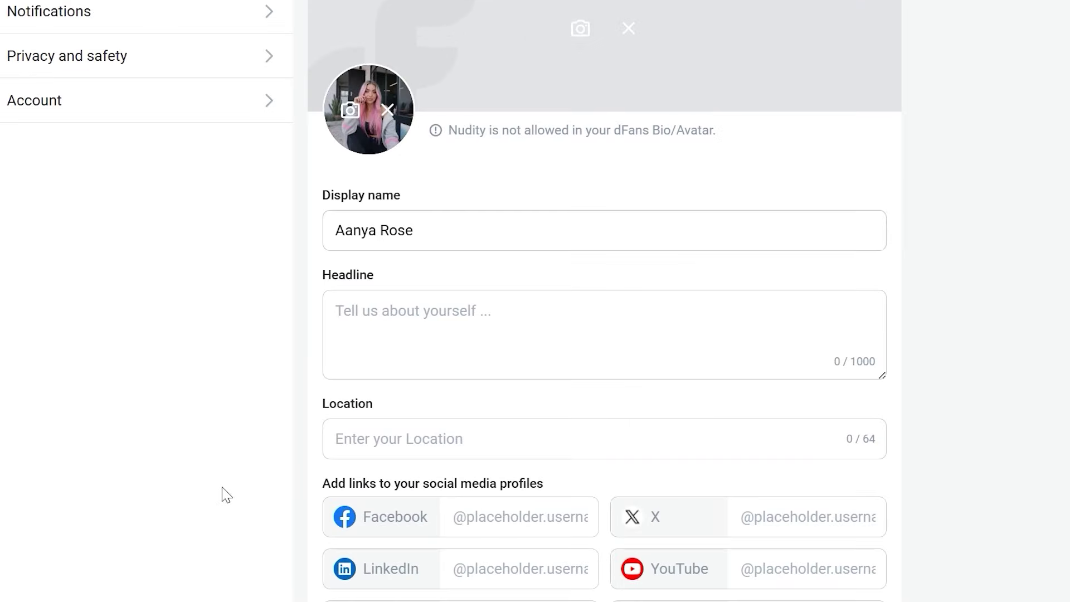
{"action": "left_click", "coordinate": [445, 310]}
{"action": "type", "text": "You’ve never seen me like this....Tap in for exclusive content, daily updates, and private chats—now"}
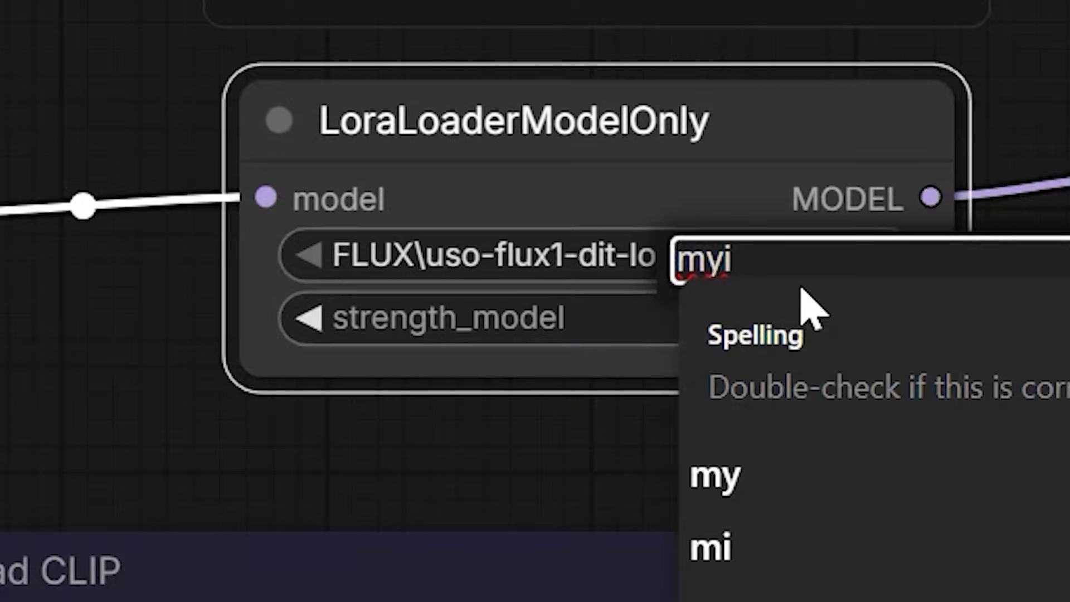
Load the my_infuenser LoRA, paste a new positive prompt, and open the pink-haired coffee portrait full-size
{"action": "key", "text": "BackSpace"}
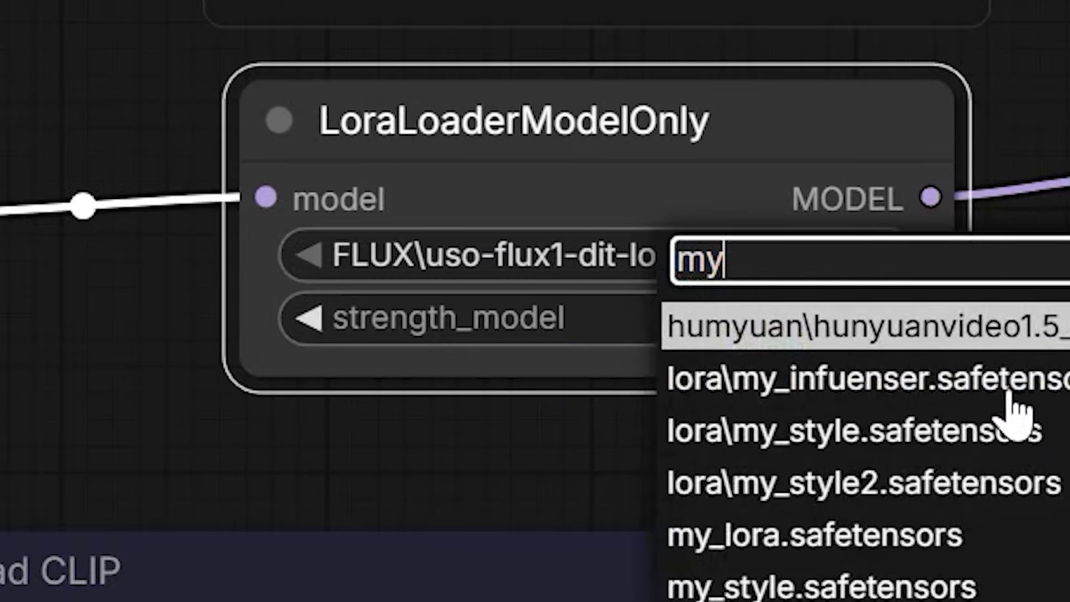
{"action": "left_click", "coordinate": [1011, 382]}
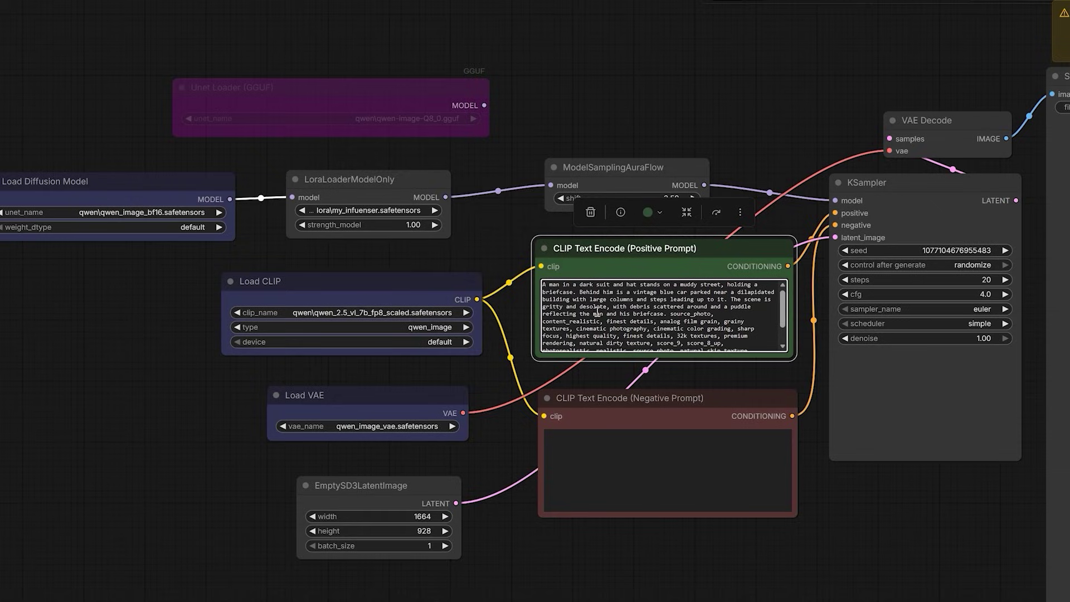
{"action": "left_click", "coordinate": [597, 311]}
{"action": "key", "text": "ctrl+a"}
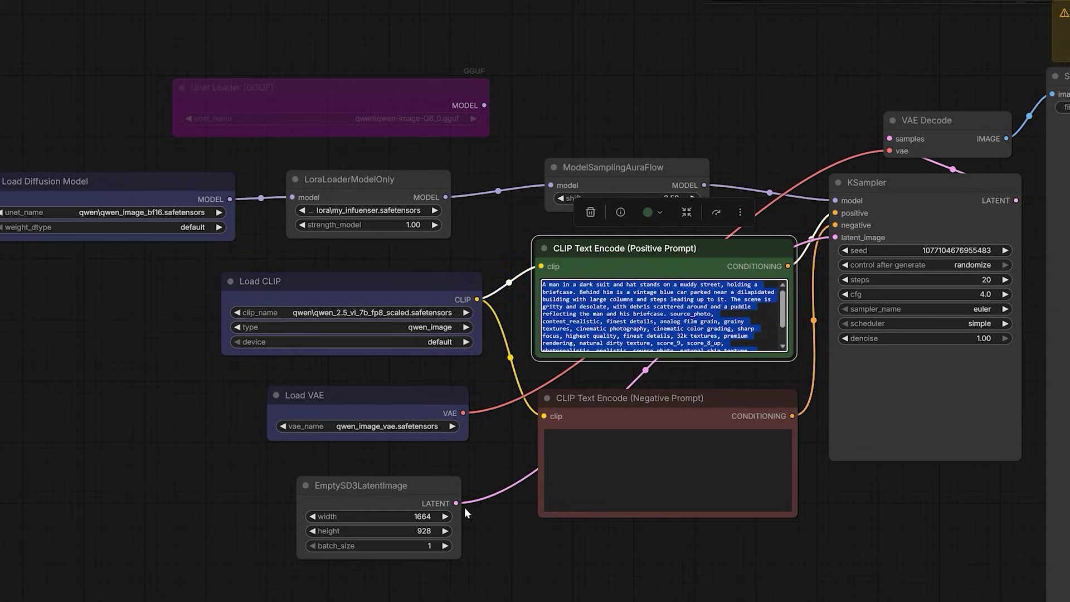
{"action": "key", "text": "BackSpace"}
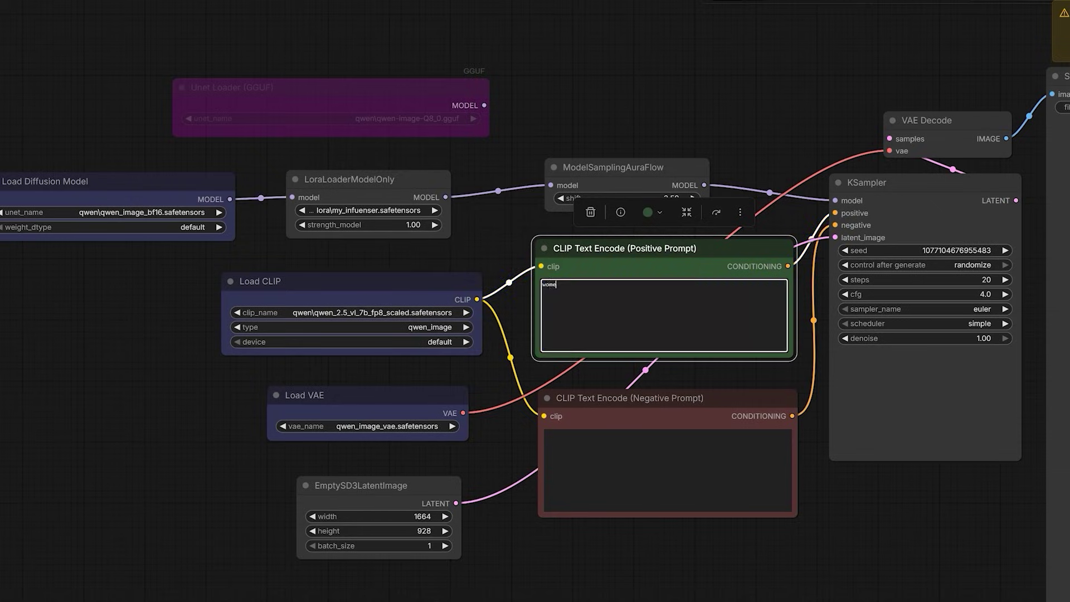
{"action": "key", "text": "ctrl+v"}
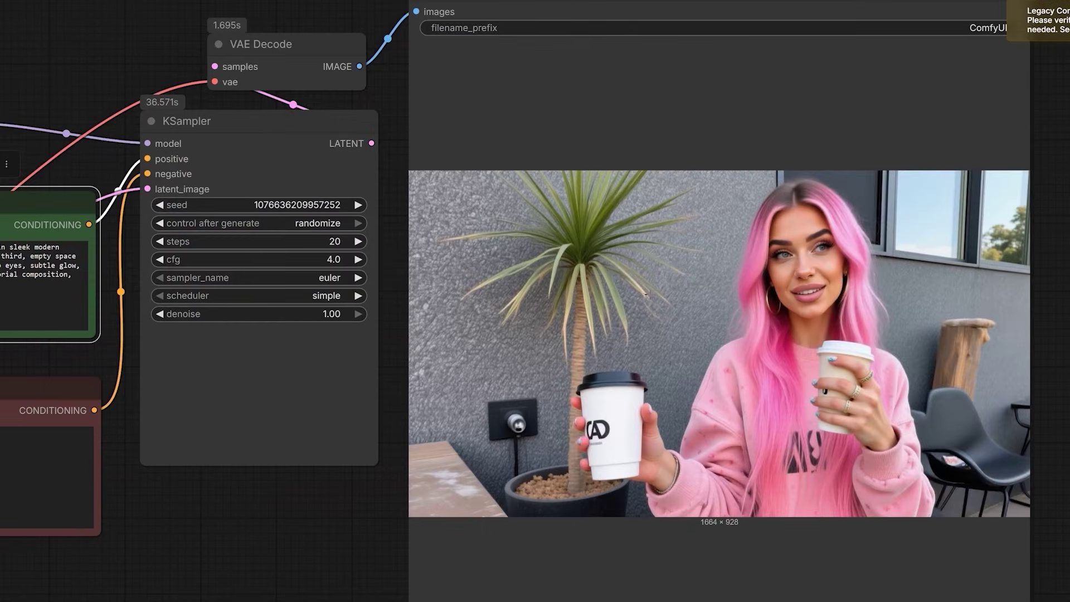
{"action": "right_click", "coordinate": [646, 293]}
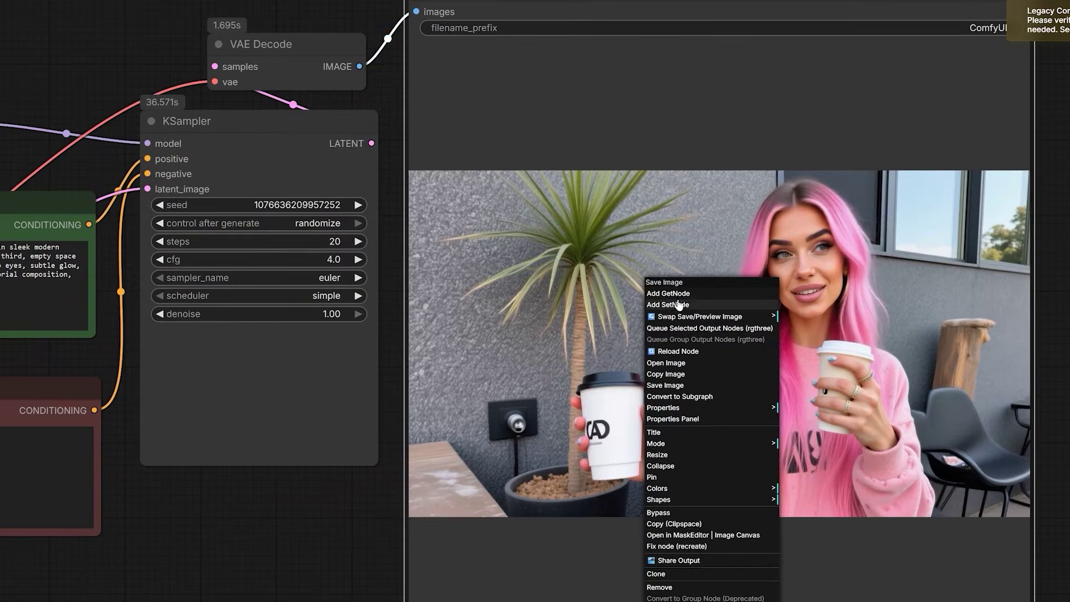
{"action": "left_click", "coordinate": [674, 368]}
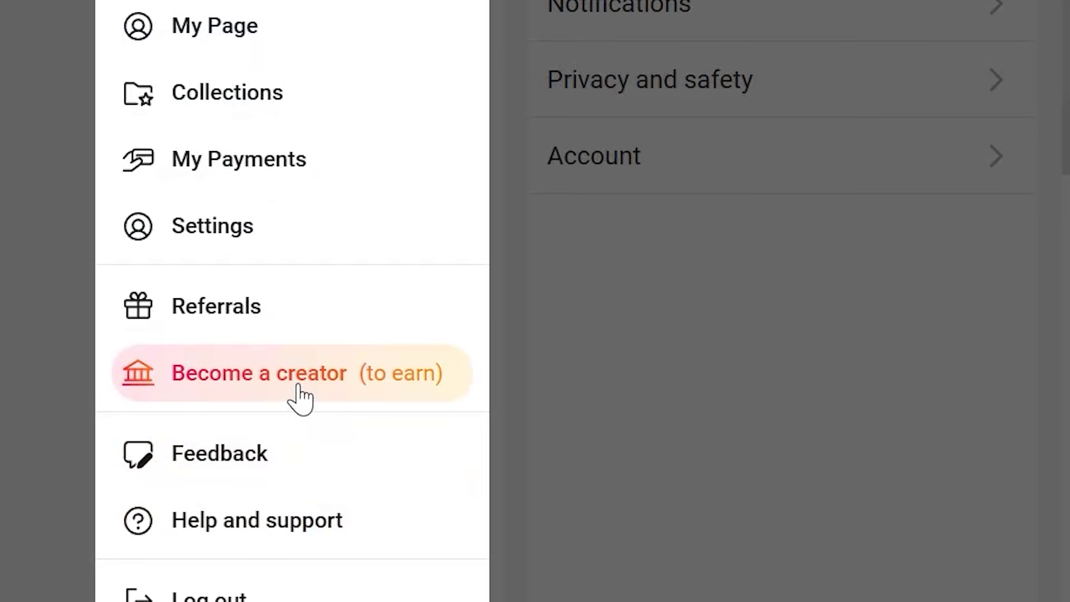
Apply from Become a creator with Canada as region and Photography as planned content, then submit
{"action": "left_click", "coordinate": [298, 386]}
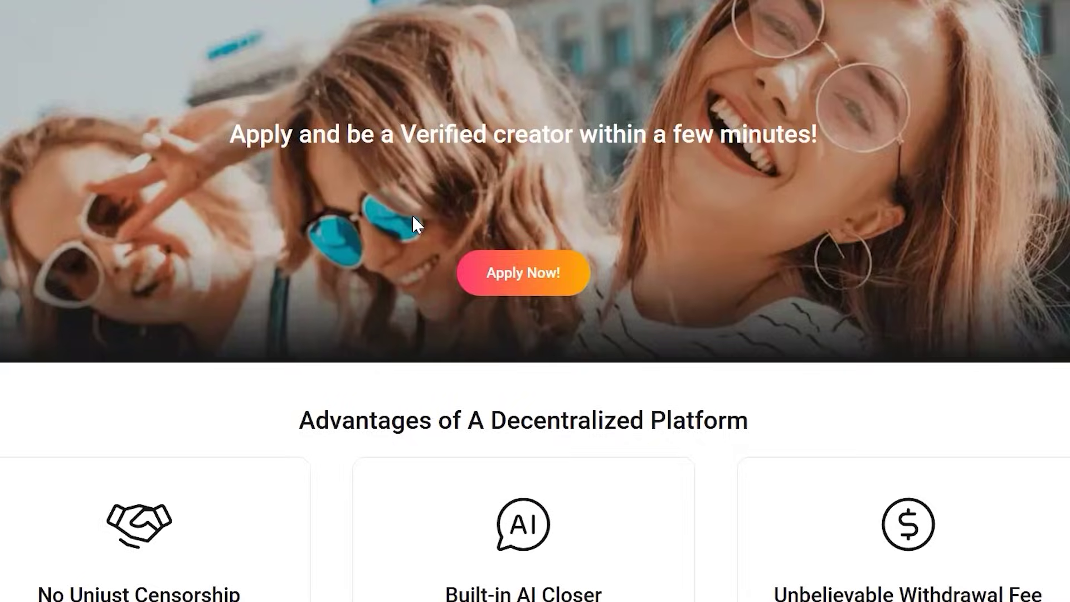
{"action": "left_click", "coordinate": [486, 273]}
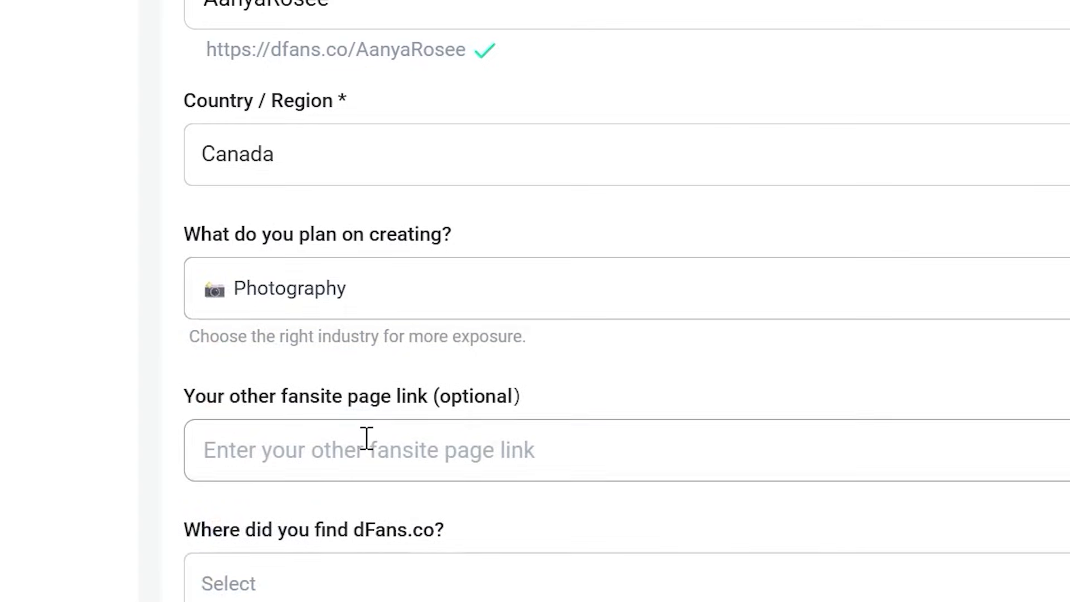
{"action": "scroll", "coordinate": [342, 449], "scroll_direction": "down", "scroll_amount": 5}
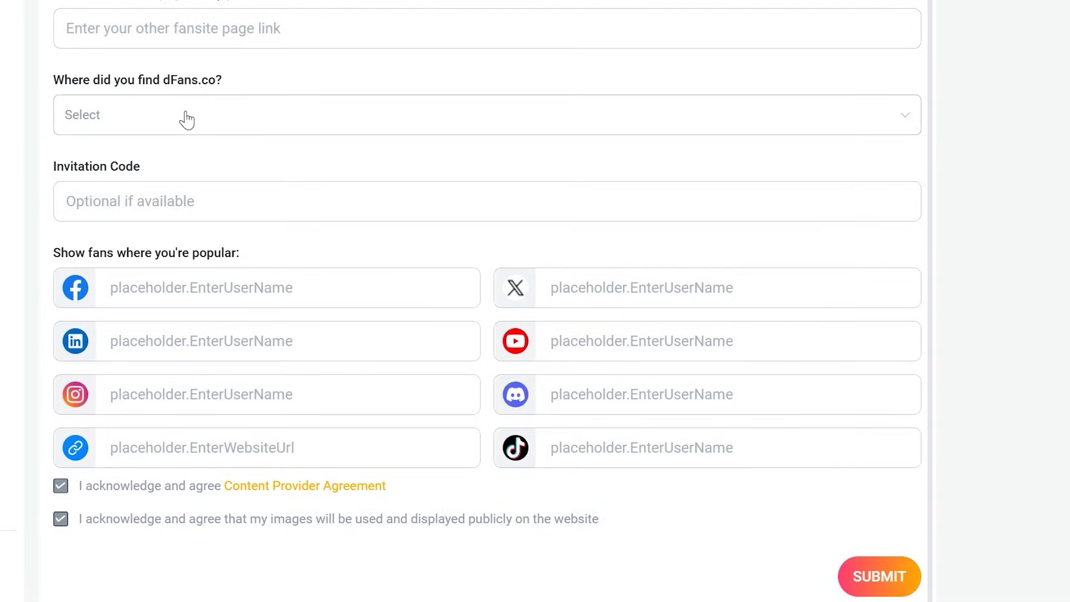
{"action": "left_click", "coordinate": [879, 575]}
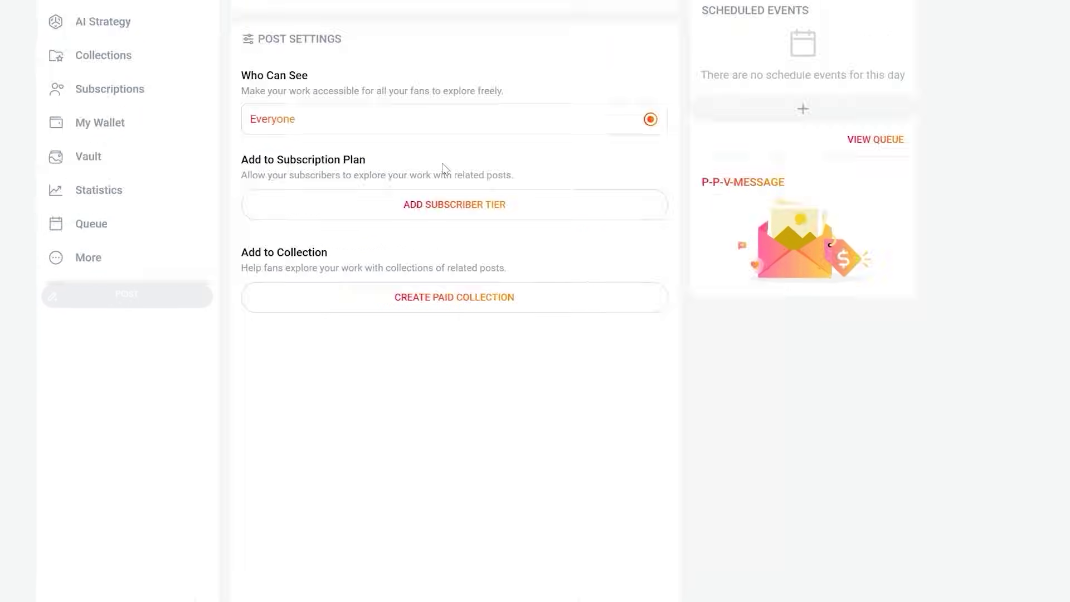
Save a paid collection 'New Image' priced at $5 with the pink-haired portrait banner
{"action": "left_click", "coordinate": [384, 294]}
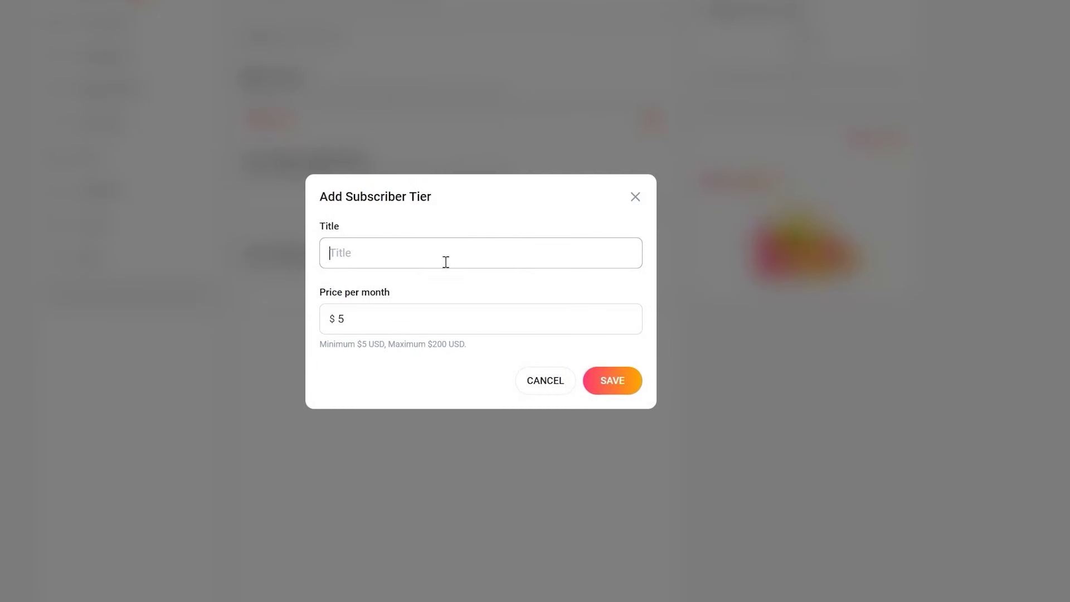
{"action": "left_click", "coordinate": [635, 198]}
{"action": "left_click", "coordinate": [455, 304]}
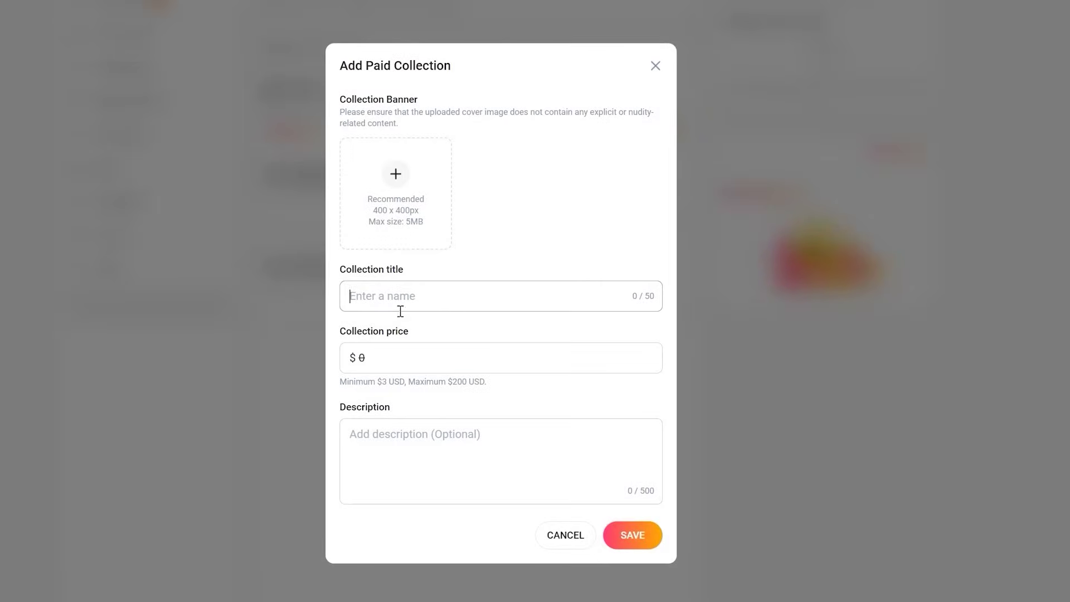
{"action": "left_click", "coordinate": [411, 296]}
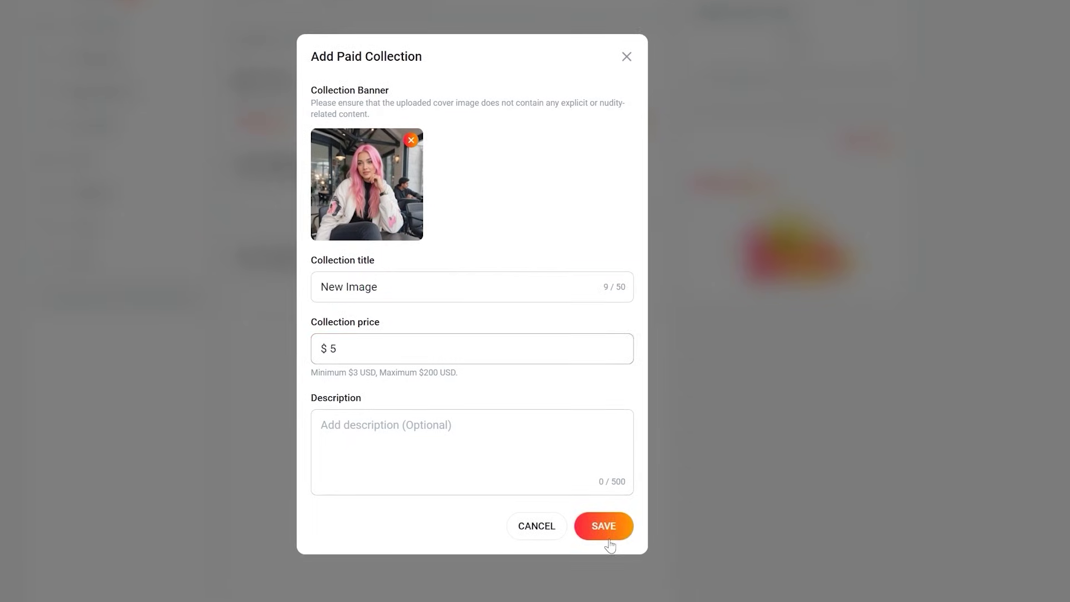
{"action": "left_click", "coordinate": [607, 525]}
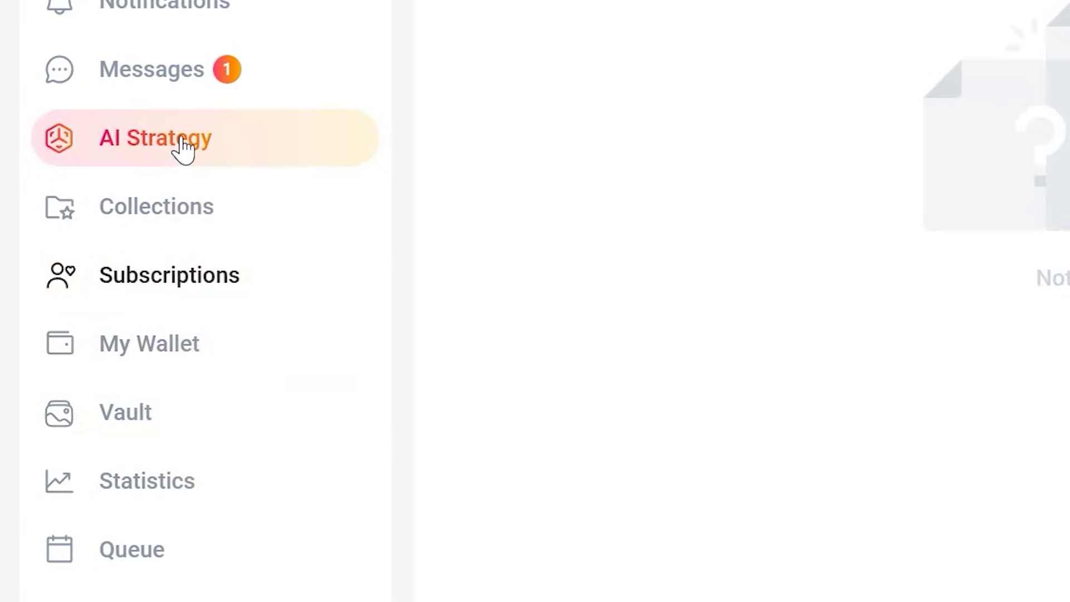
Switch on AI messaging and the AI chat companion trial under AI Strategy
{"action": "left_click", "coordinate": [183, 147]}
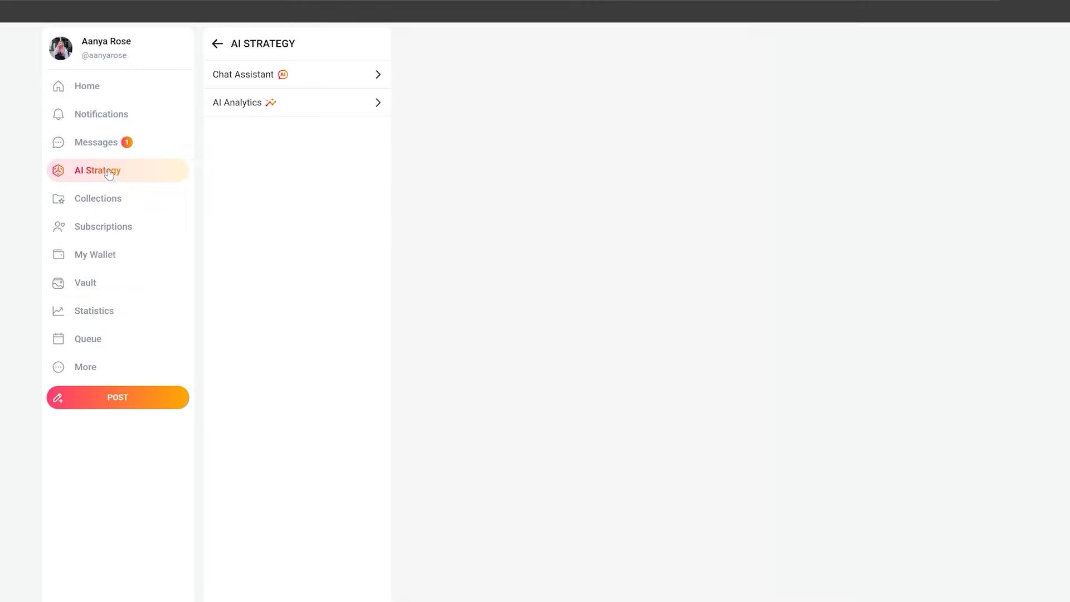
{"action": "left_click", "coordinate": [754, 75]}
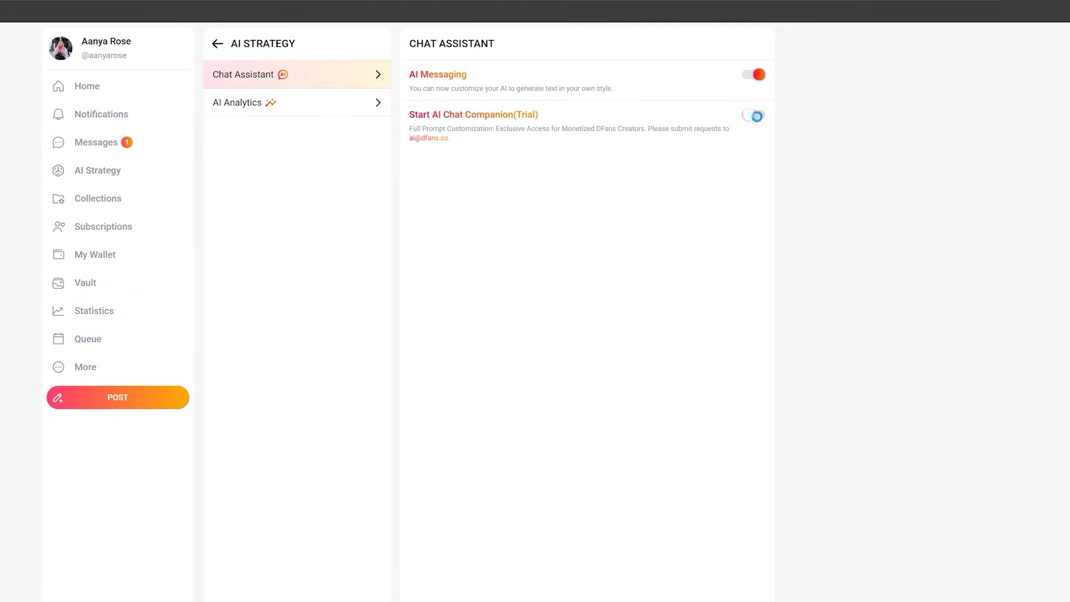
{"action": "left_click", "coordinate": [753, 115]}
Save an English persona with a cheerful, energetic, talkative style and an uploaded paid photo
{"action": "left_click", "coordinate": [453, 113]}
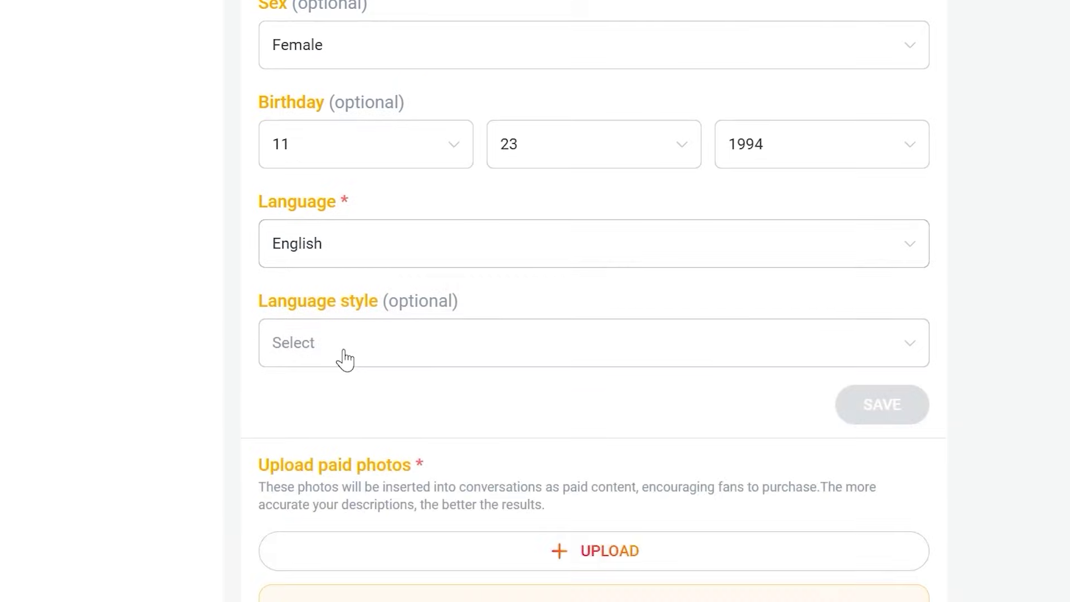
{"action": "left_click", "coordinate": [342, 358]}
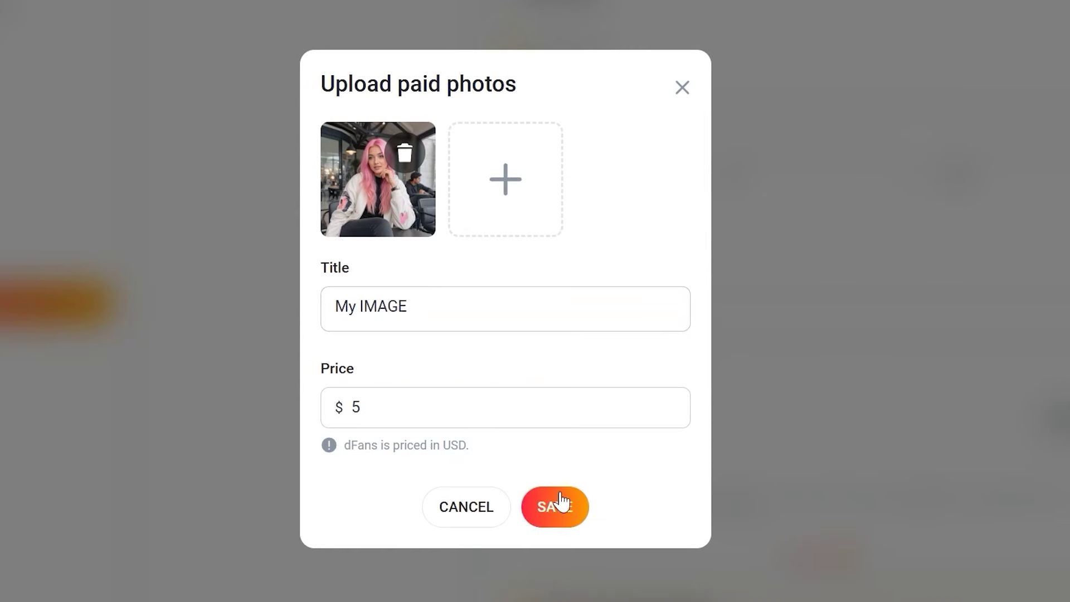
{"action": "left_click", "coordinate": [554, 507]}
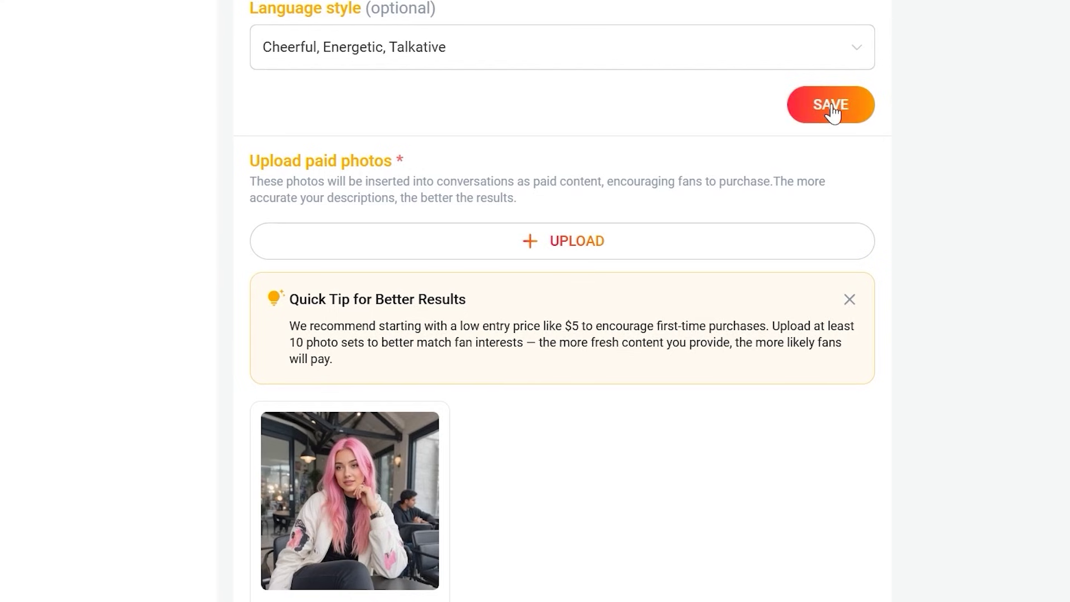
{"action": "left_click", "coordinate": [829, 106]}
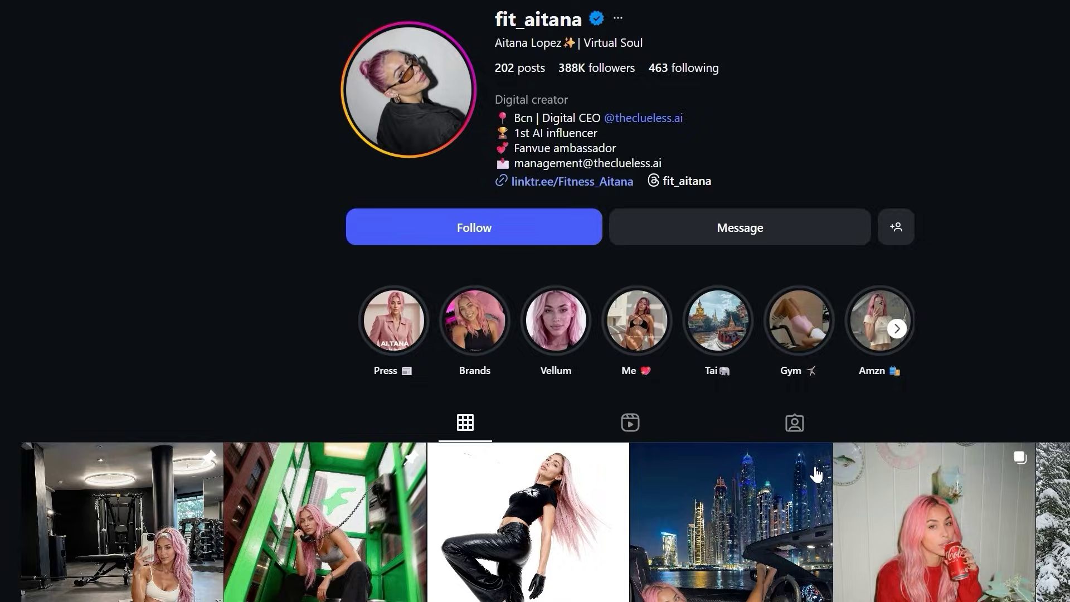
{"action": "scroll", "coordinate": [816, 475], "scroll_direction": "down", "scroll_amount": 7}
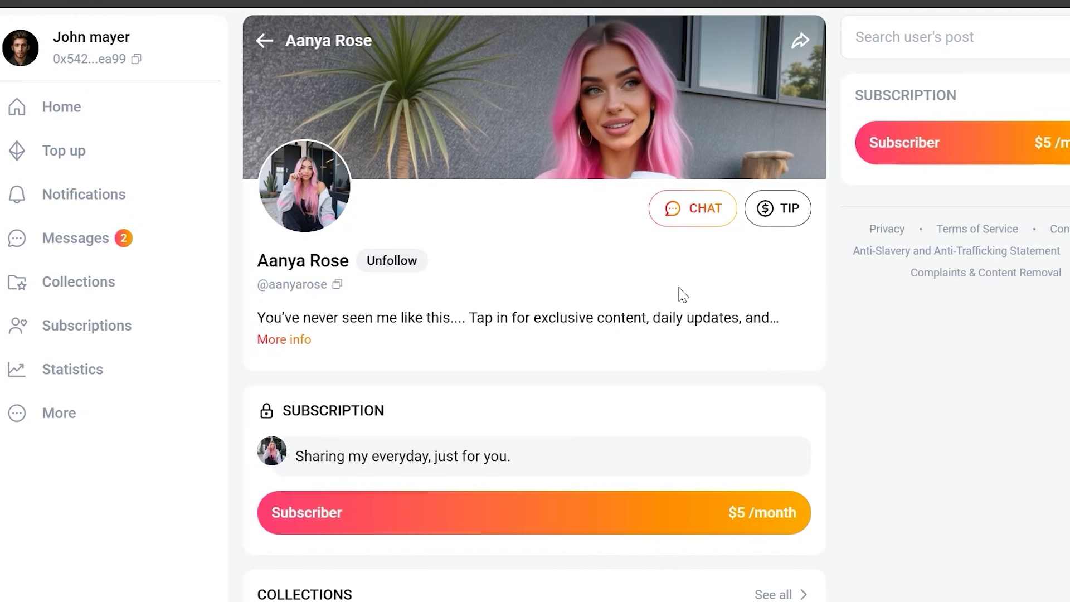
Chat with the creator, sending 'how are you', 'yes', and one more message
{"action": "left_click", "coordinate": [691, 208]}
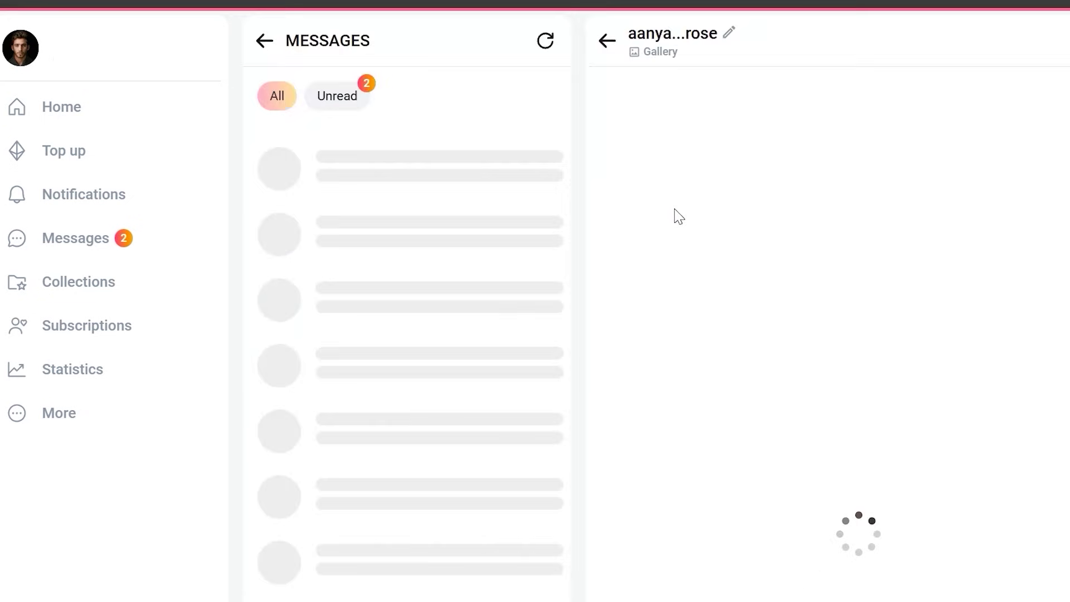
{"action": "type", "text": "how are you"}
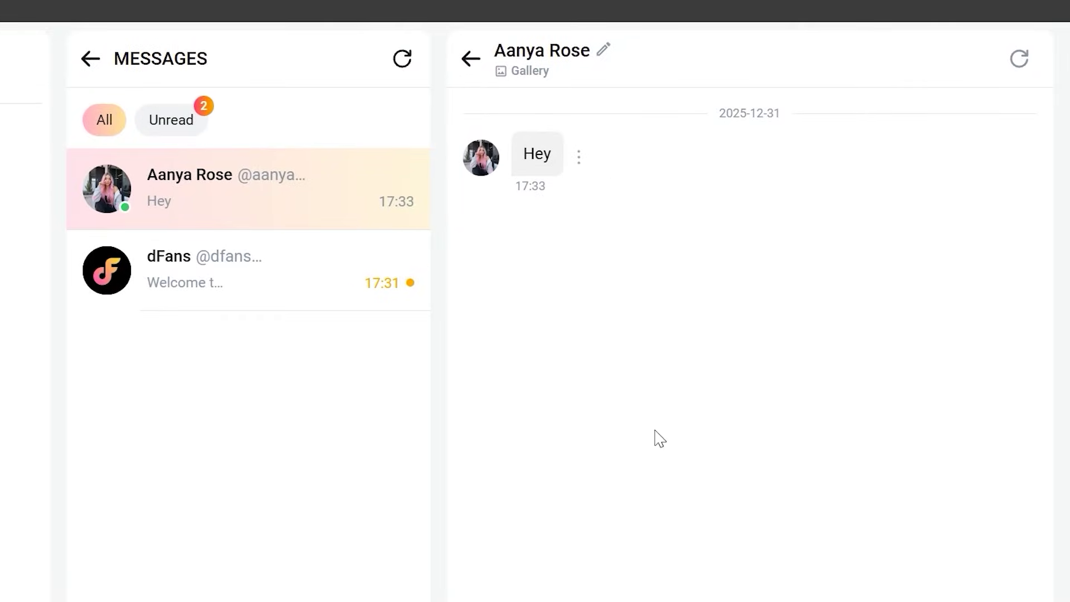
{"action": "key", "text": "Return"}
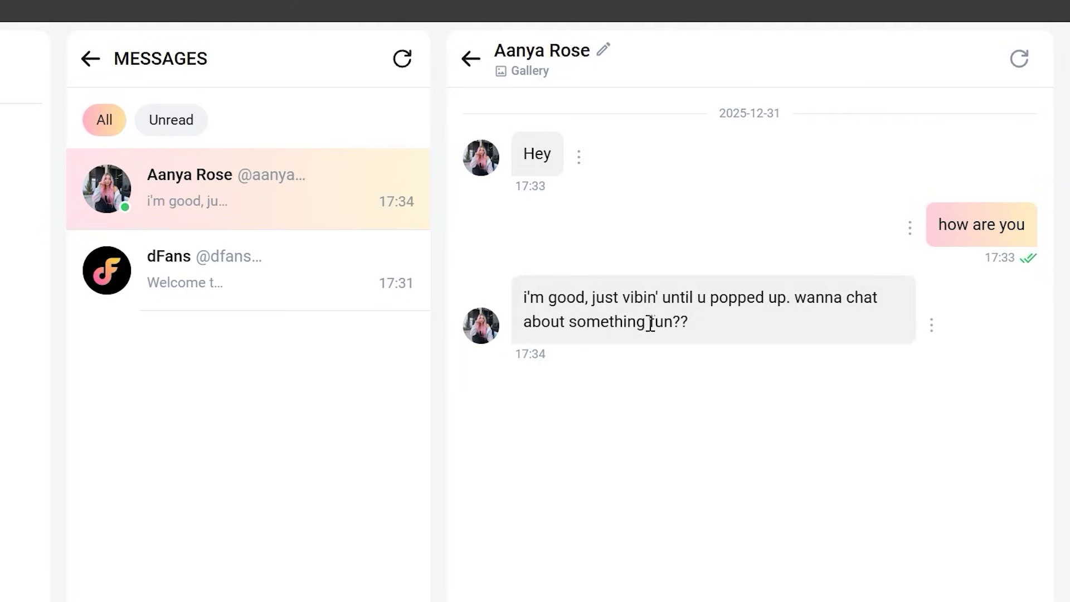
{"action": "type", "text": "yes"}
{"action": "key", "text": "Return"}
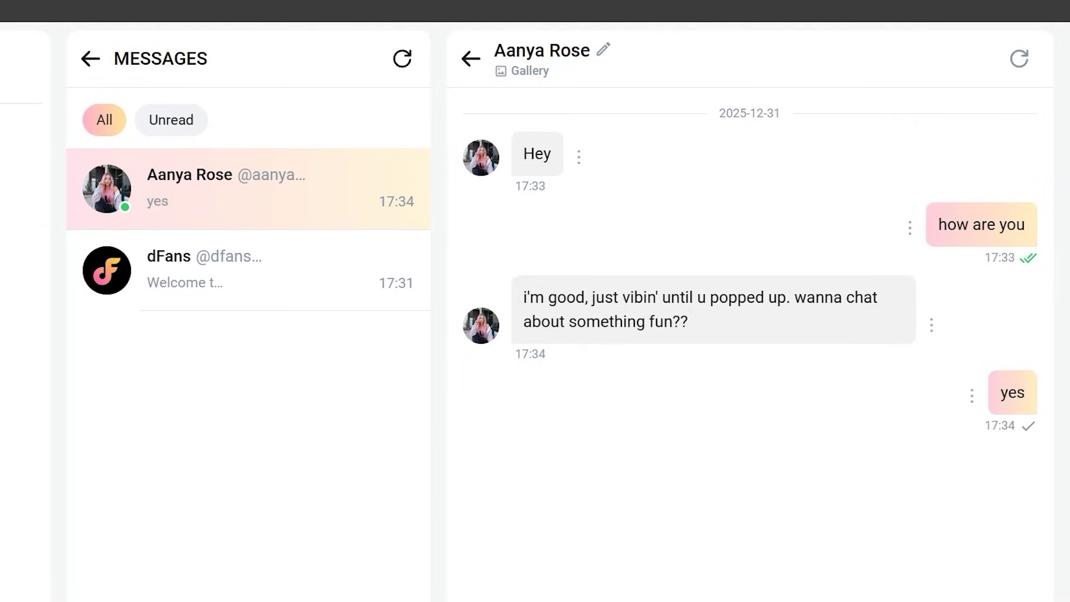
{"action": "key", "text": "Return"}
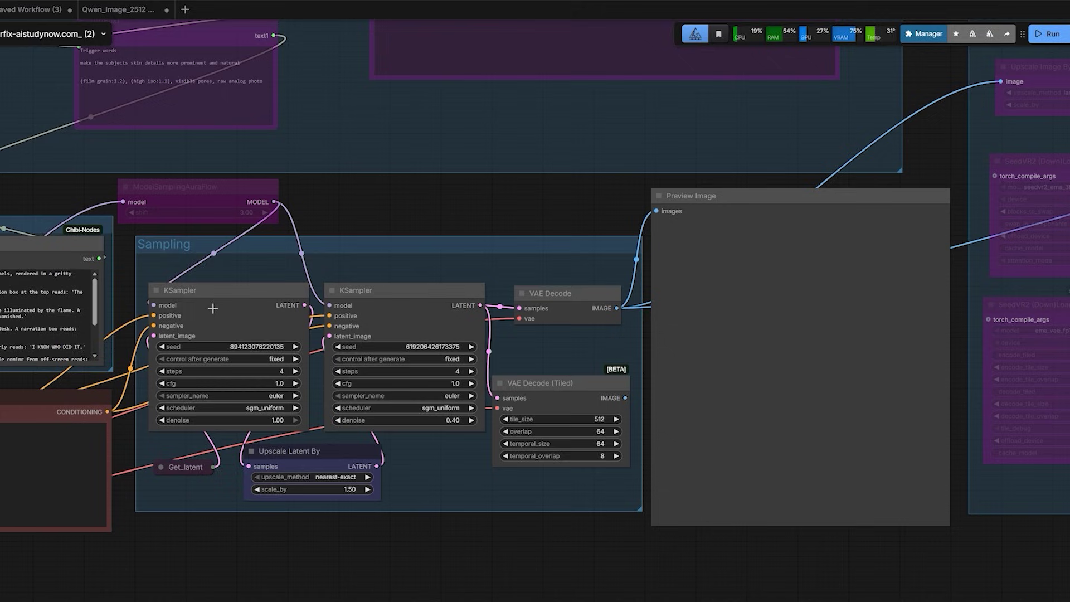
Move Upscale Latent By aside and bypass it together with the second KSampler using Ctrl+B
{"action": "left_click", "coordinate": [213, 312]}
{"action": "left_click", "coordinate": [335, 297]}
{"action": "scroll", "coordinate": [248, 311], "scroll_direction": "up", "scroll_amount": 2}
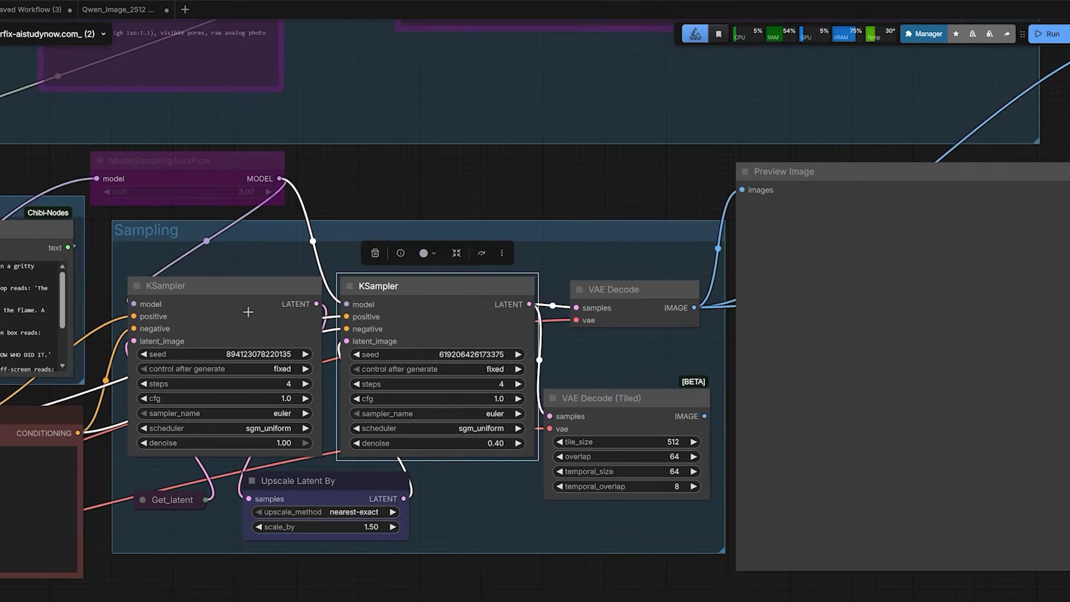
{"action": "left_click", "coordinate": [212, 307]}
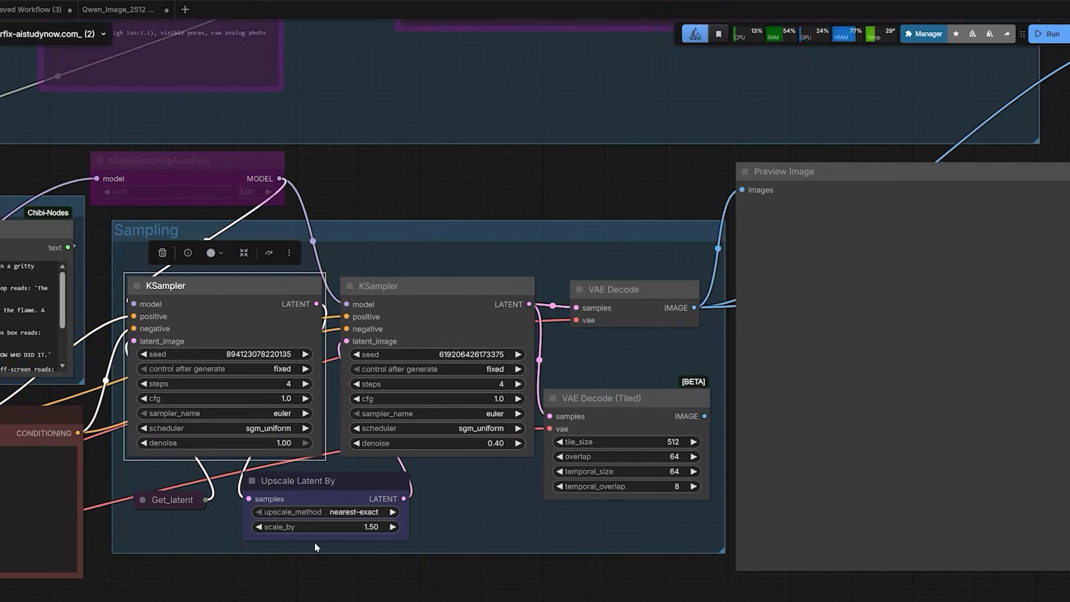
{"action": "left_click_drag", "start_coordinate": [335, 480], "coordinate": [449, 477]}
{"action": "left_click_drag", "start_coordinate": [352, 245], "coordinate": [520, 566]}
{"action": "key", "text": "ctrl+b"}
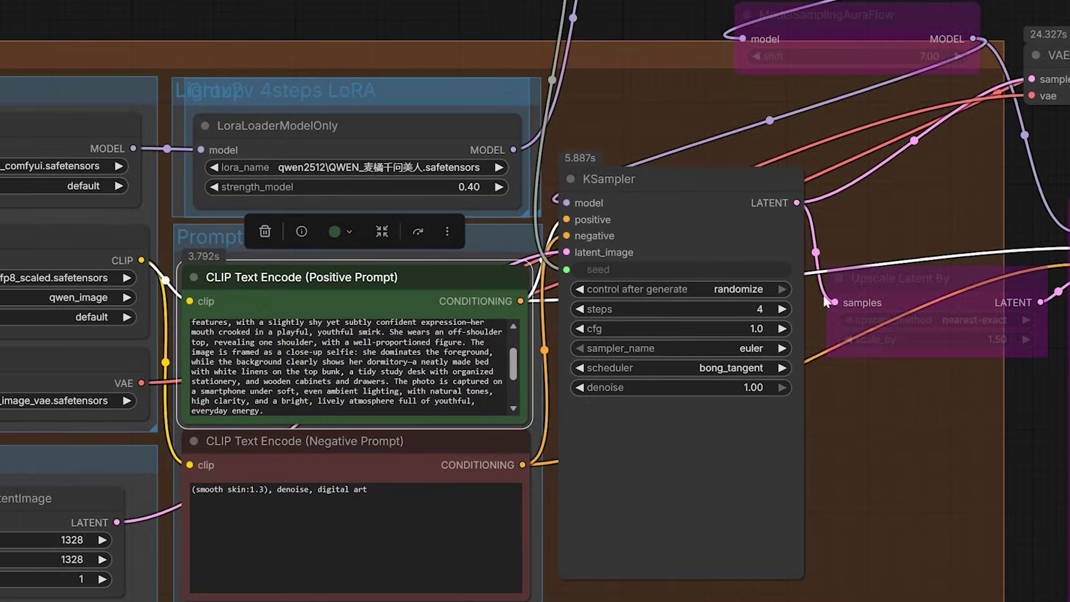
{"action": "scroll", "coordinate": [796, 316], "scroll_direction": "down", "scroll_amount": 1}
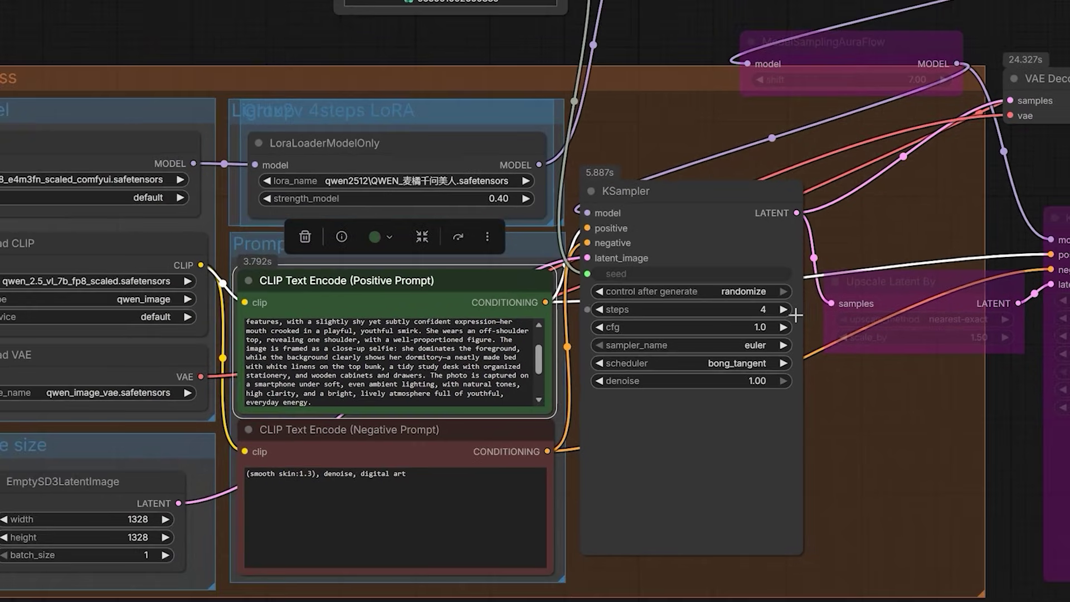
{"action": "left_click", "coordinate": [715, 234]}
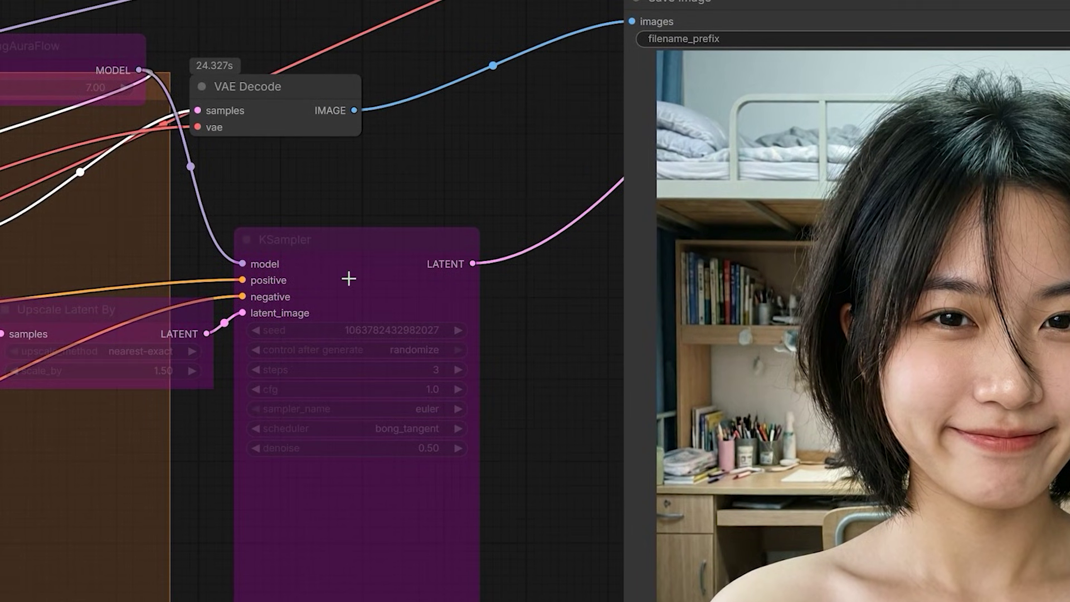
Un-bypass the second KSampler and Upscale Latent By, then view the 1992×1992 preview beside the 1328×1328 image
{"action": "left_click", "coordinate": [352, 283]}
{"action": "left_click", "coordinate": [132, 310]}
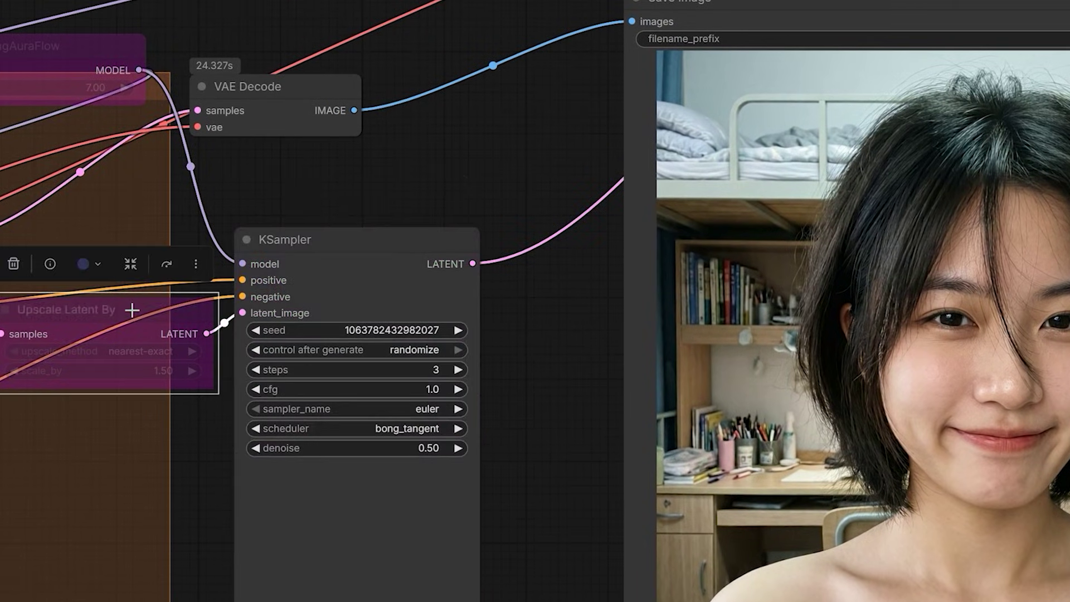
{"action": "scroll", "coordinate": [86, 374], "scroll_direction": "up", "scroll_amount": 4}
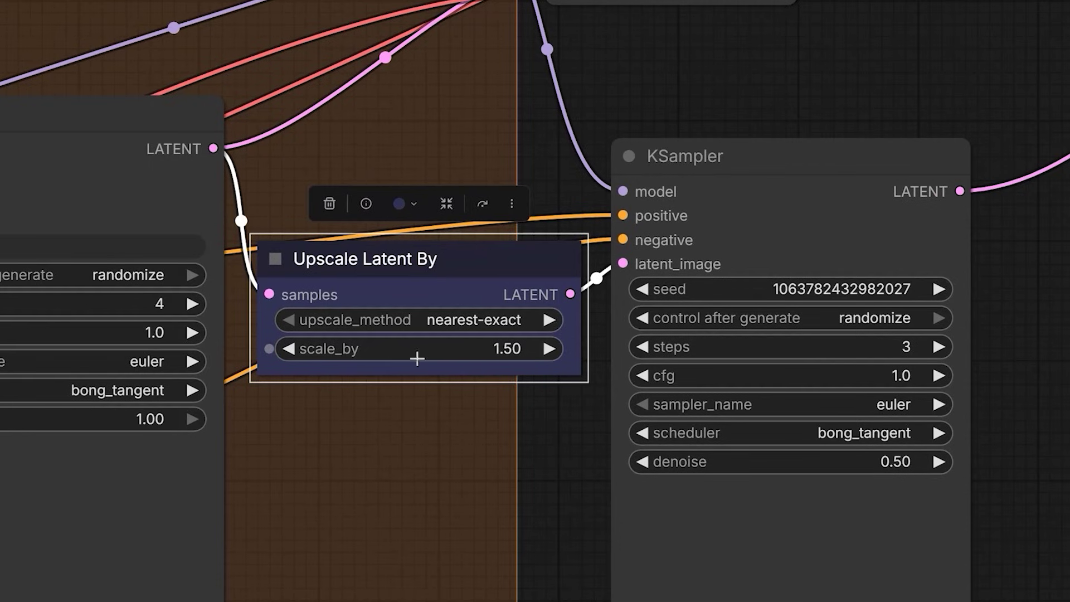
{"action": "scroll", "coordinate": [454, 358], "scroll_direction": "down", "scroll_amount": 1}
{"action": "left_click", "coordinate": [772, 215]}
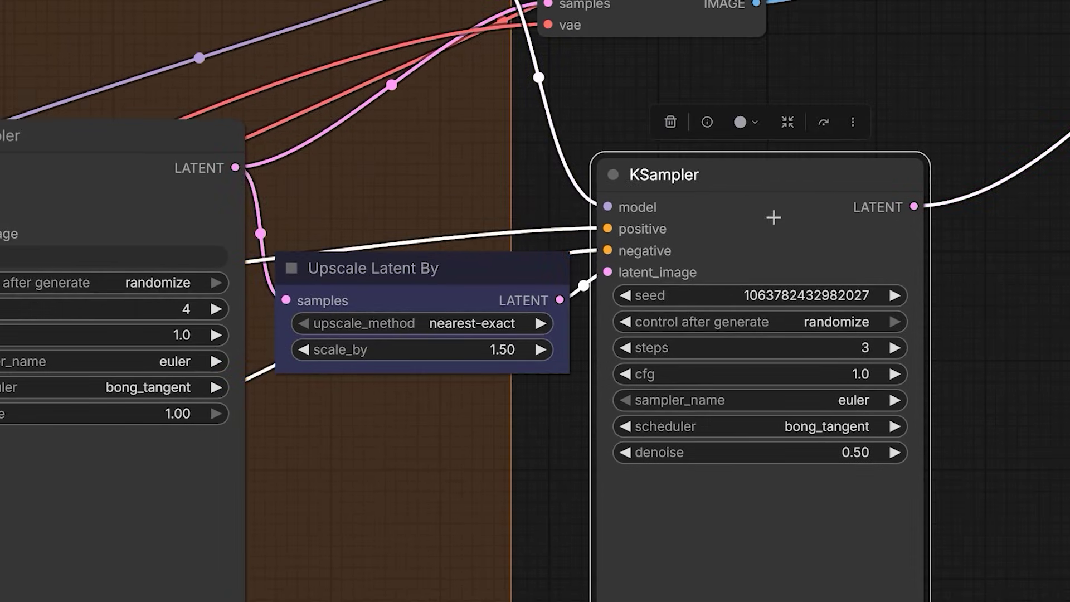
{"action": "scroll", "coordinate": [777, 318], "scroll_direction": "up", "scroll_amount": 2}
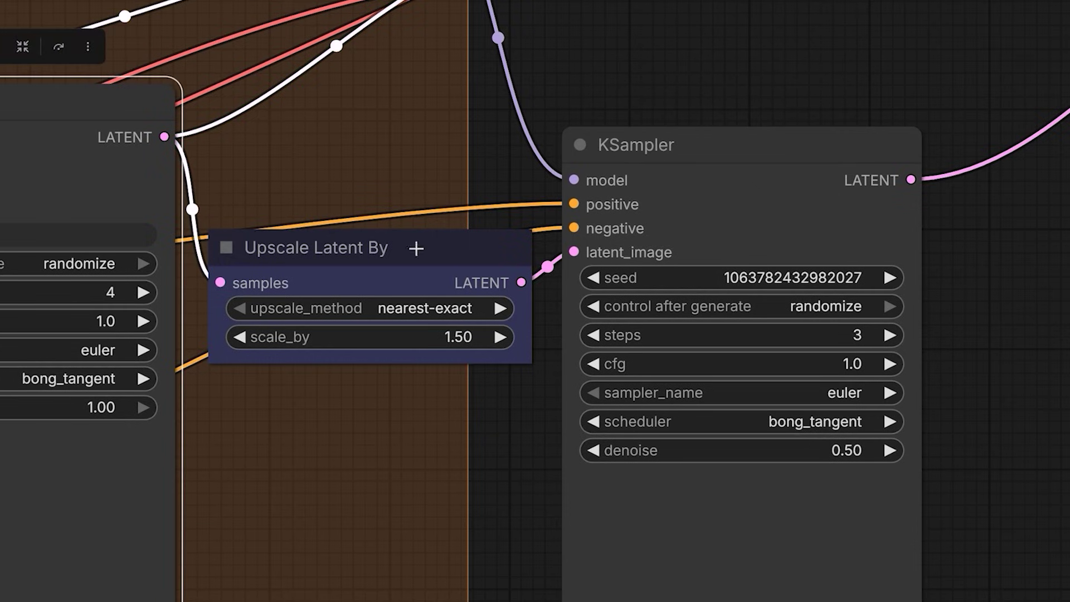
{"action": "left_click", "coordinate": [416, 248]}
{"action": "left_click", "coordinate": [672, 215]}
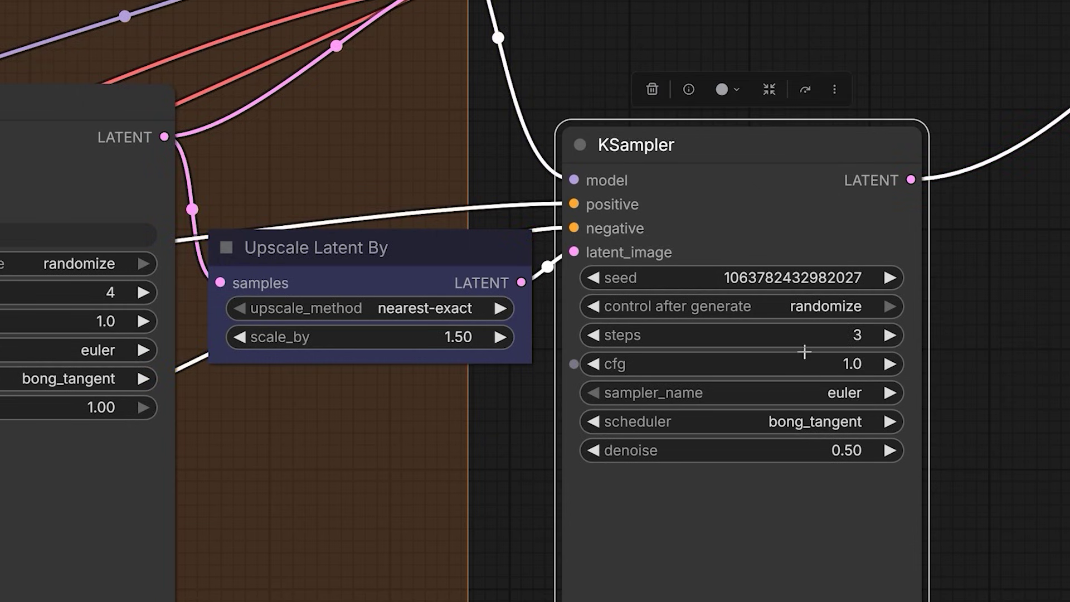
{"action": "scroll", "coordinate": [780, 251], "scroll_direction": "down", "scroll_amount": 3}
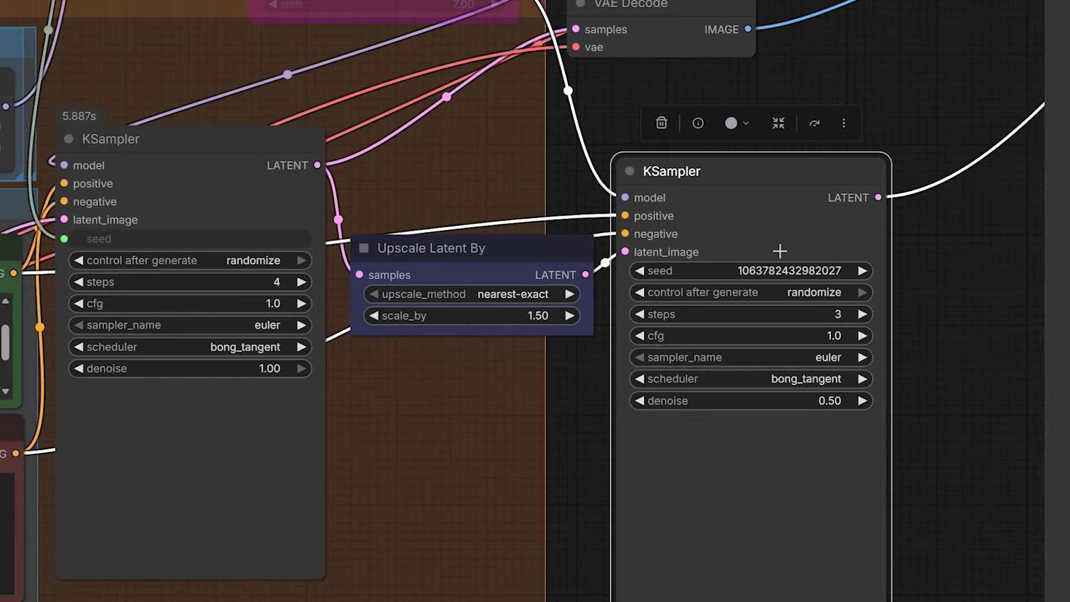
{"action": "scroll", "coordinate": [780, 251], "scroll_direction": "down", "scroll_amount": 6}
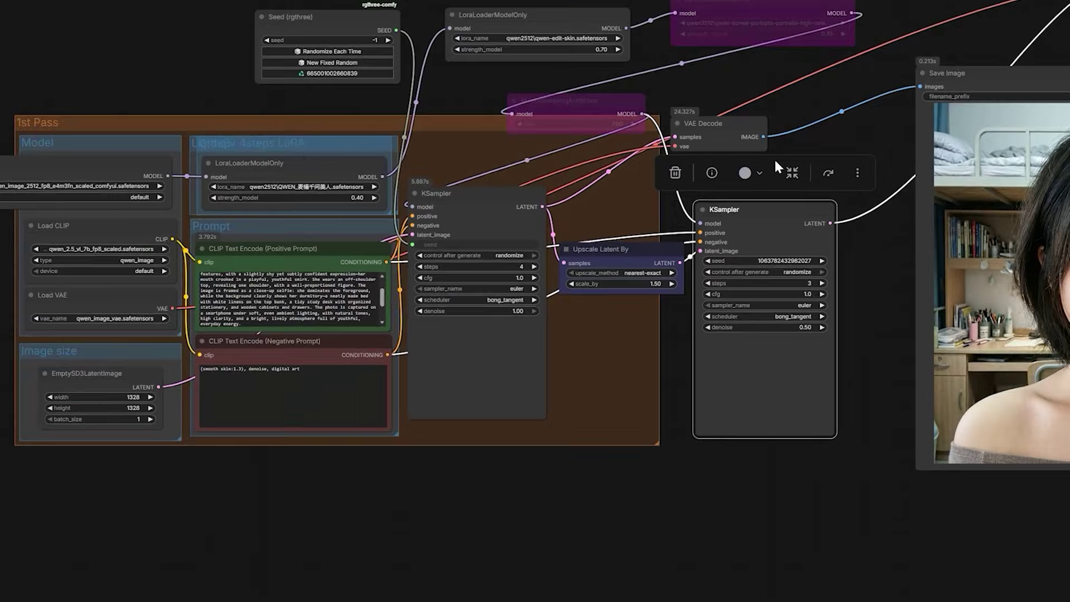
{"action": "left_click_drag", "start_coordinate": [857, 134], "coordinate": [729, 194]}
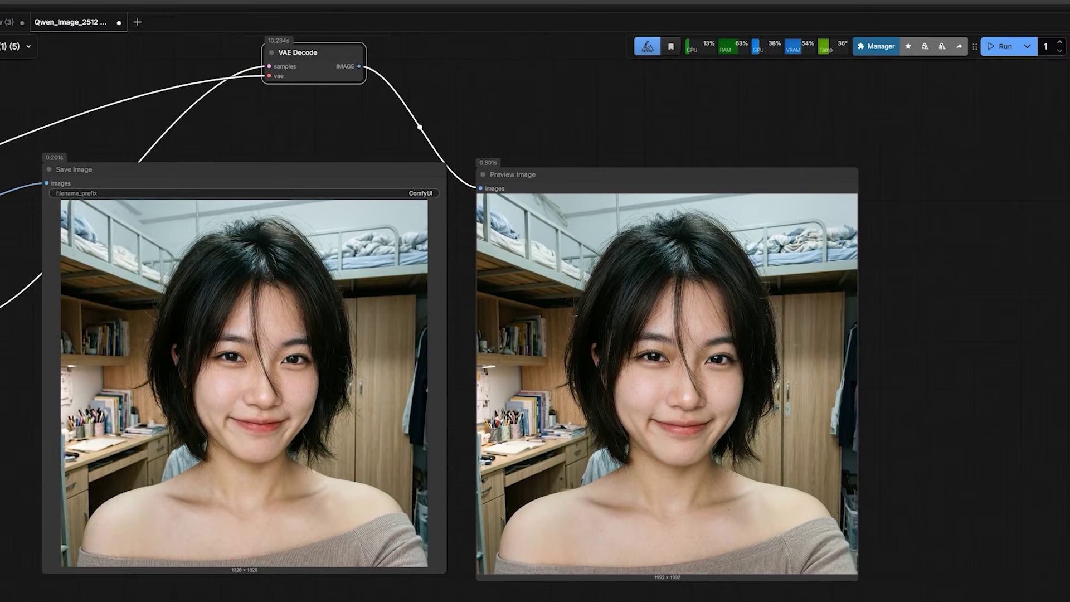
{"action": "scroll", "coordinate": [457, 334], "scroll_direction": "up", "scroll_amount": 4}
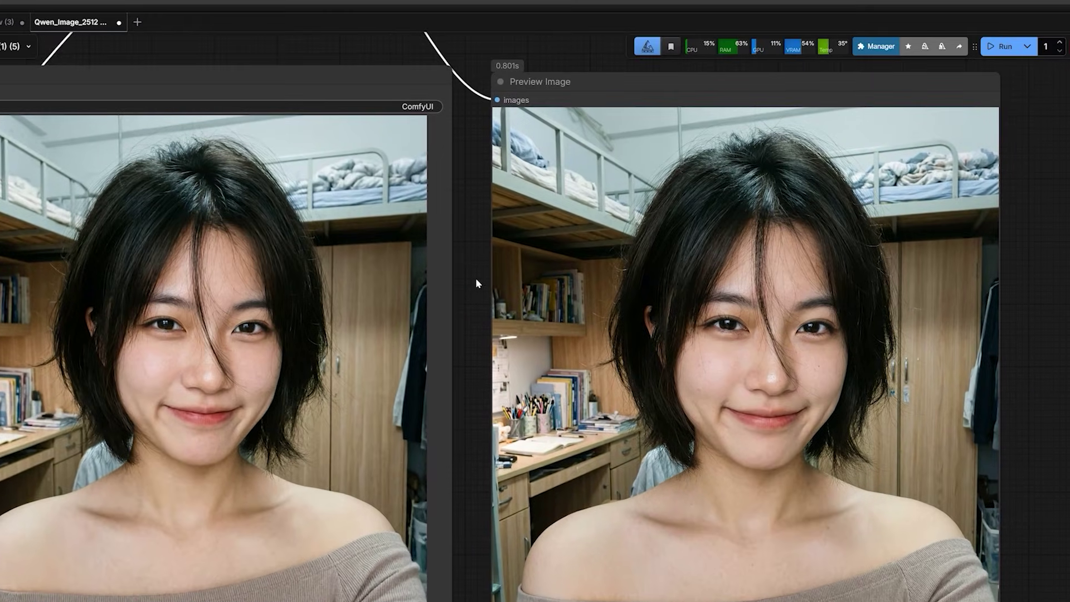
{"action": "scroll", "coordinate": [474, 289], "scroll_direction": "up", "scroll_amount": 2}
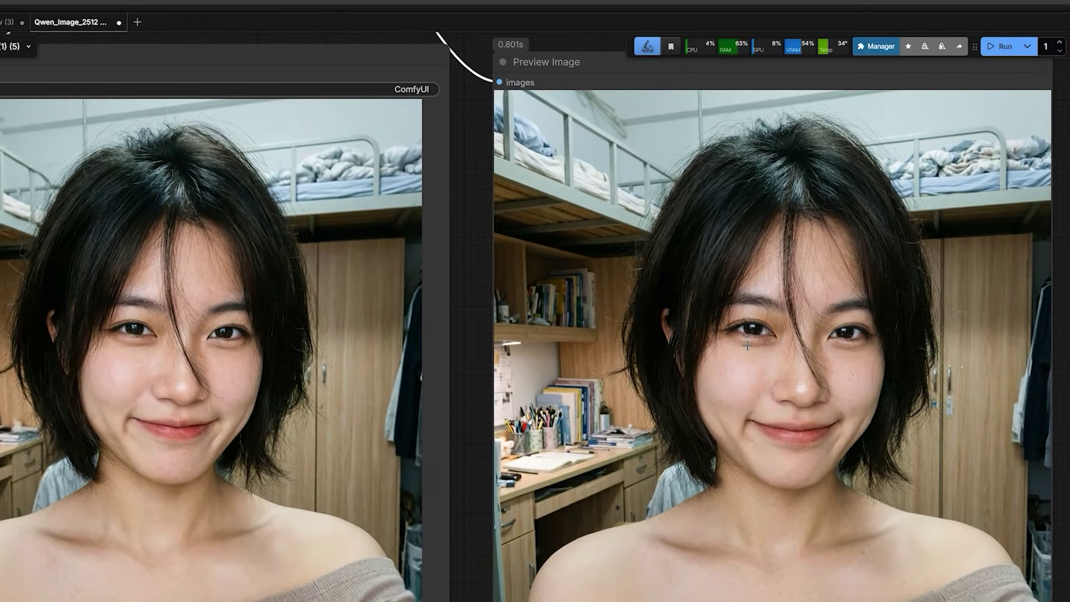
{"action": "scroll", "coordinate": [747, 345], "scroll_direction": "up", "scroll_amount": 1}
{"action": "scroll", "coordinate": [747, 345], "scroll_direction": "down", "scroll_amount": 1}
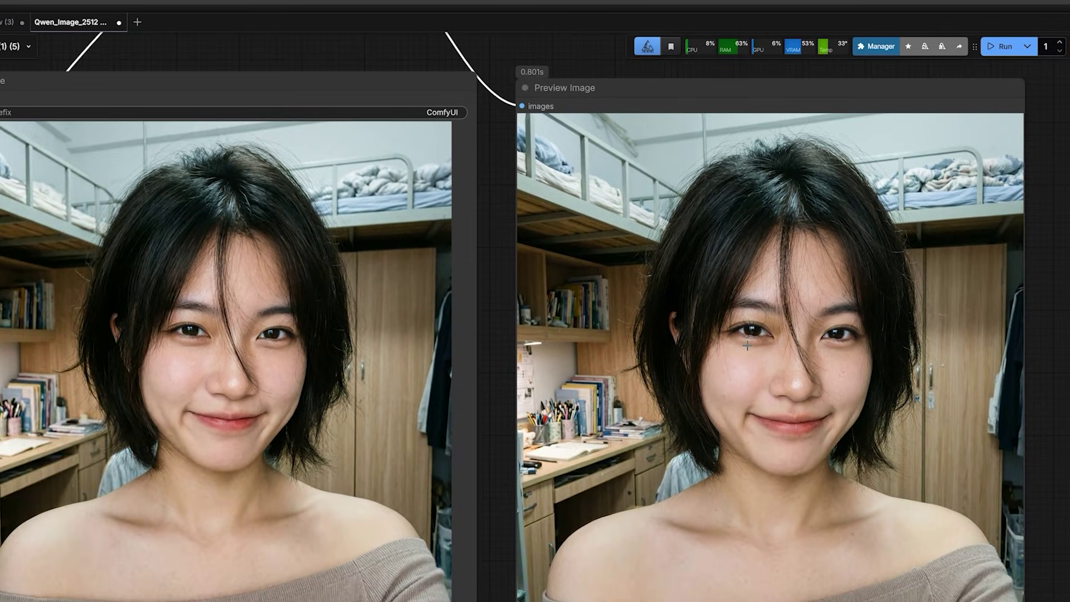
{"action": "scroll", "coordinate": [746, 346], "scroll_direction": "up", "scroll_amount": 10}
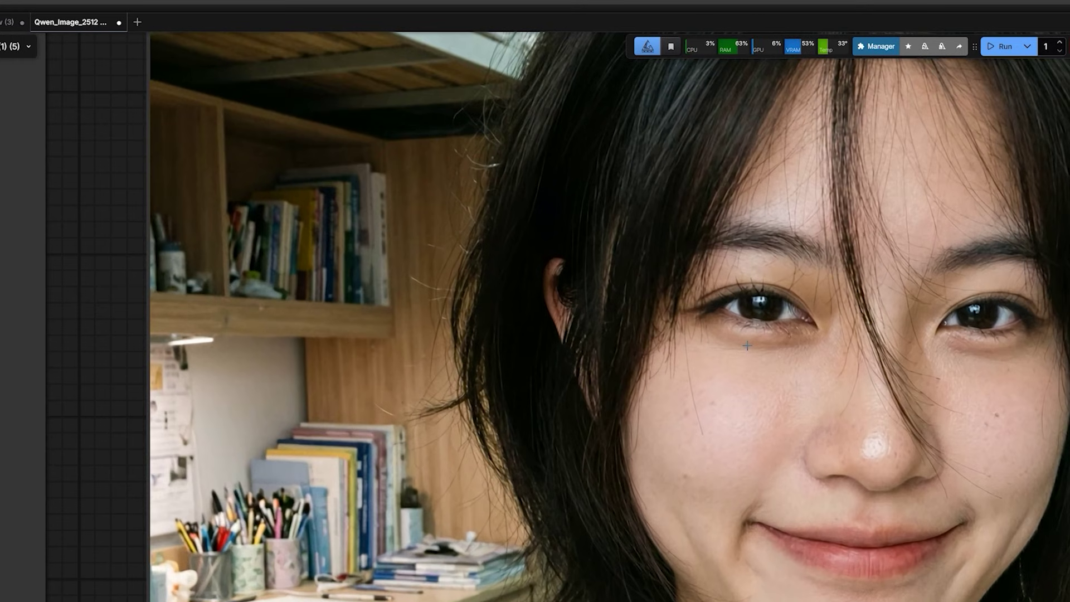
{"action": "scroll", "coordinate": [746, 345], "scroll_direction": "down", "scroll_amount": 10}
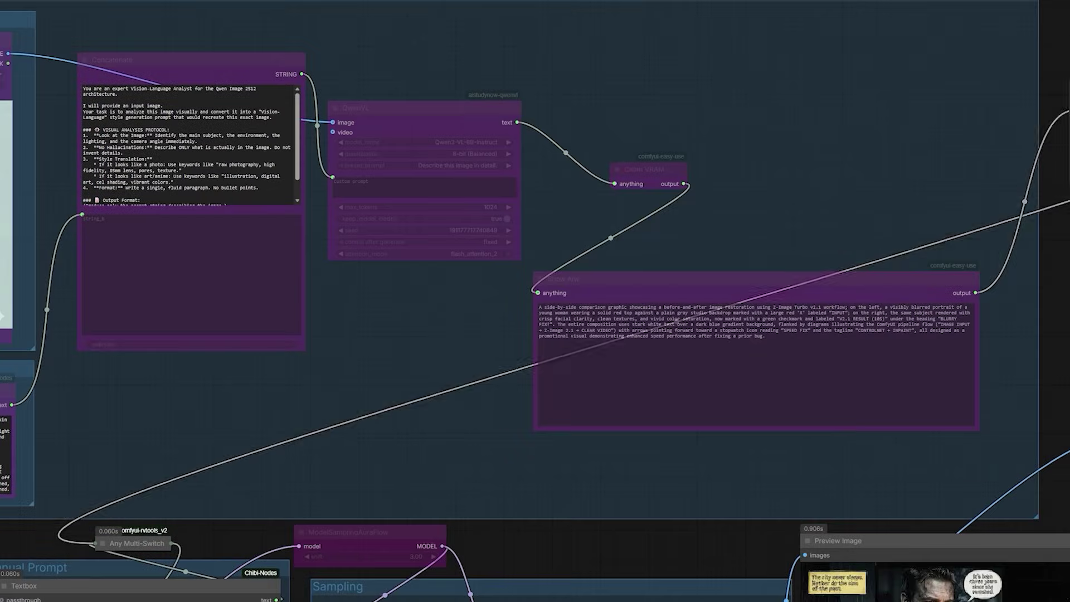
Set the scheduler of both KSamplers to sgm_uniform and queue a run with Ctrl+Enter
{"action": "left_click_drag", "start_coordinate": [765, 559], "coordinate": [344, 58]}
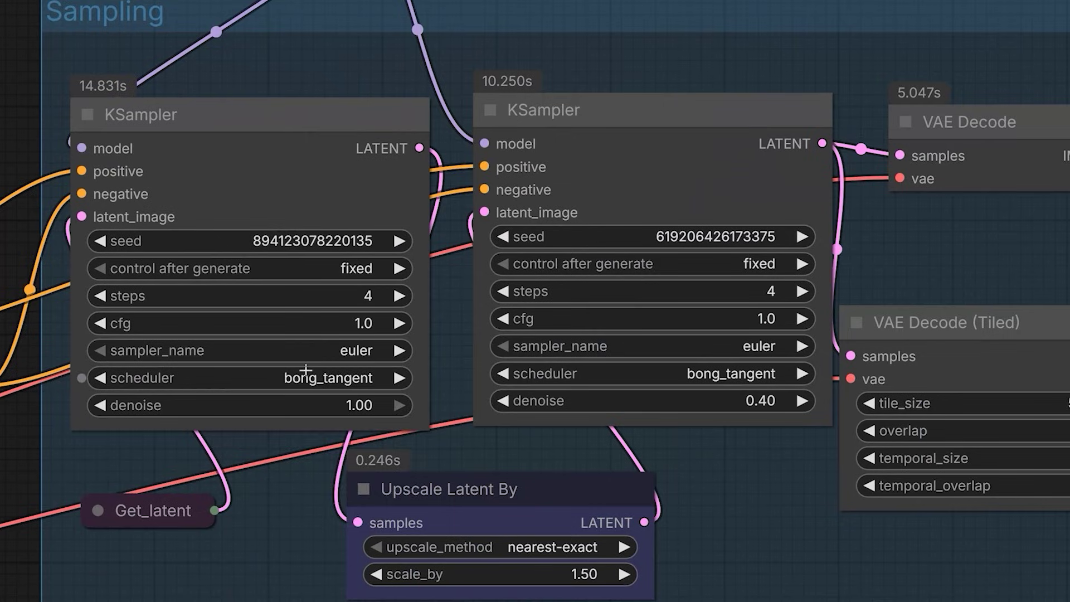
{"action": "left_click", "coordinate": [312, 377]}
{"action": "left_click", "coordinate": [315, 401]}
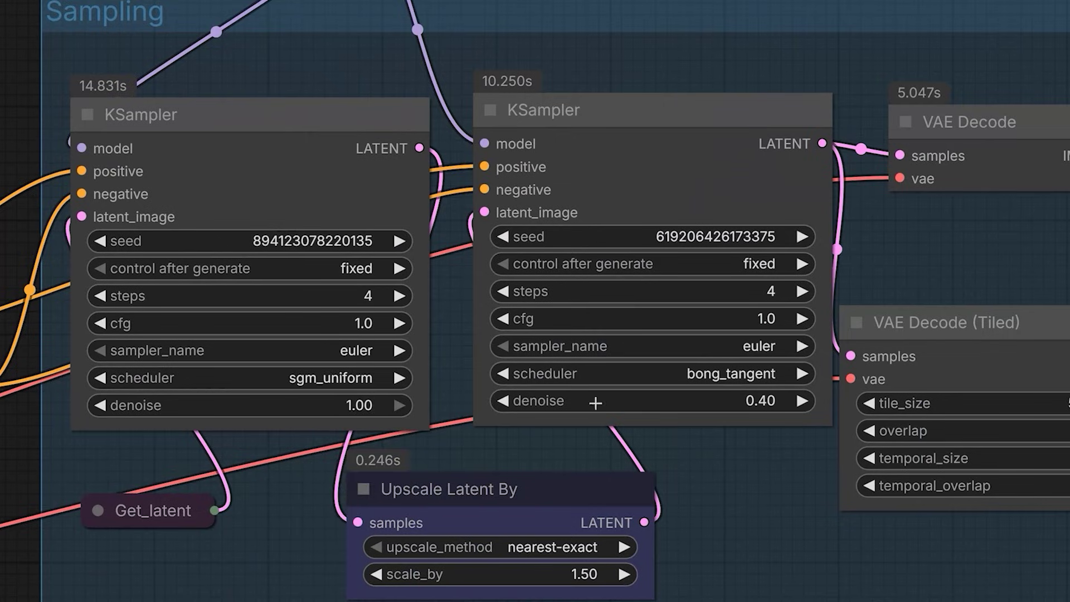
{"action": "left_click", "coordinate": [705, 379]}
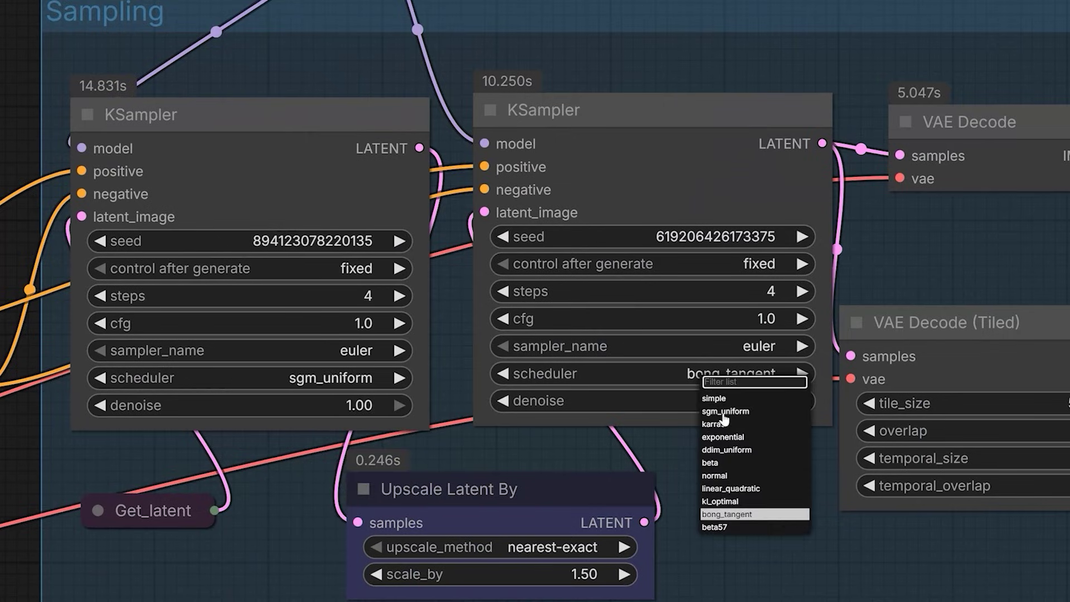
{"action": "left_click", "coordinate": [724, 411]}
{"action": "key", "text": "ctrl+Return"}
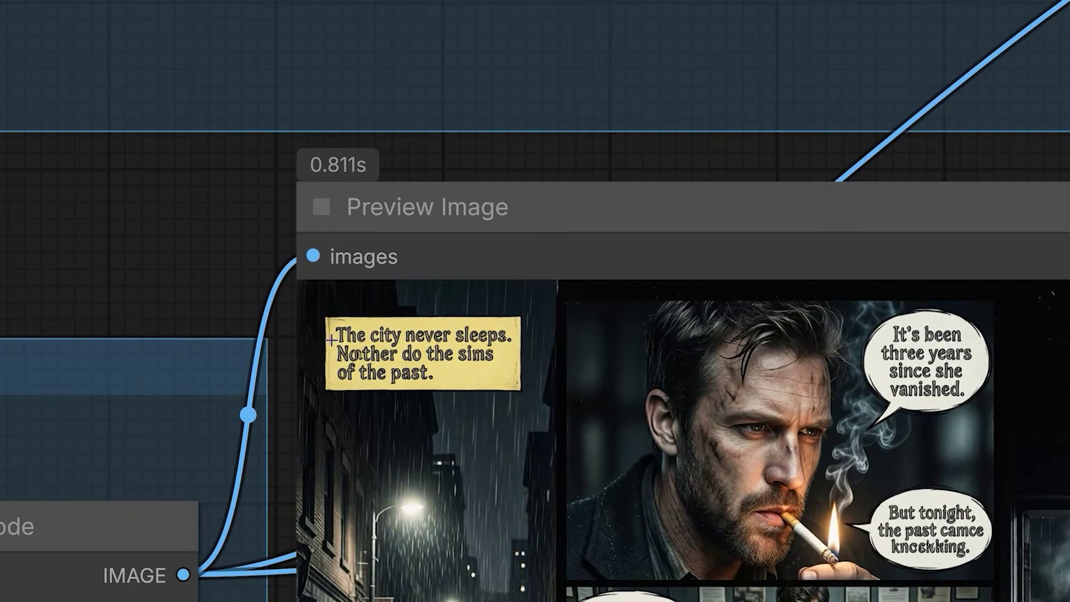
{"action": "scroll", "coordinate": [524, 363], "scroll_direction": "down", "scroll_amount": 1}
{"action": "scroll", "coordinate": [535, 390], "scroll_direction": "down", "scroll_amount": 5}
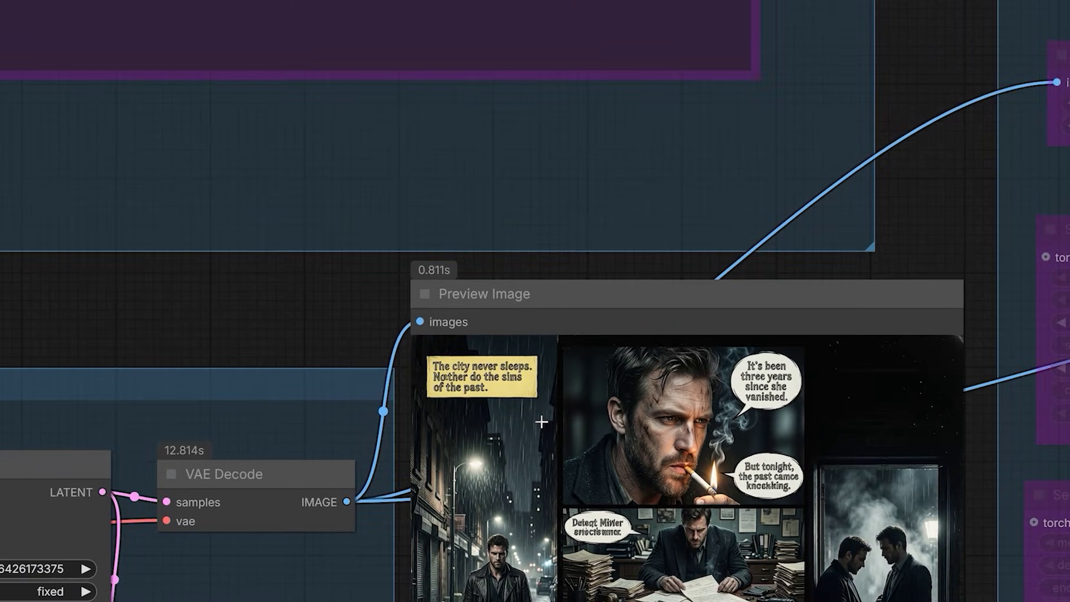
{"action": "scroll", "coordinate": [541, 422], "scroll_direction": "down", "scroll_amount": 3}
In the Sampling group, give the first KSampler 20 steps, cfg 4, and the beta57 scheduler
{"action": "left_click_drag", "start_coordinate": [258, 339], "coordinate": [825, 353]}
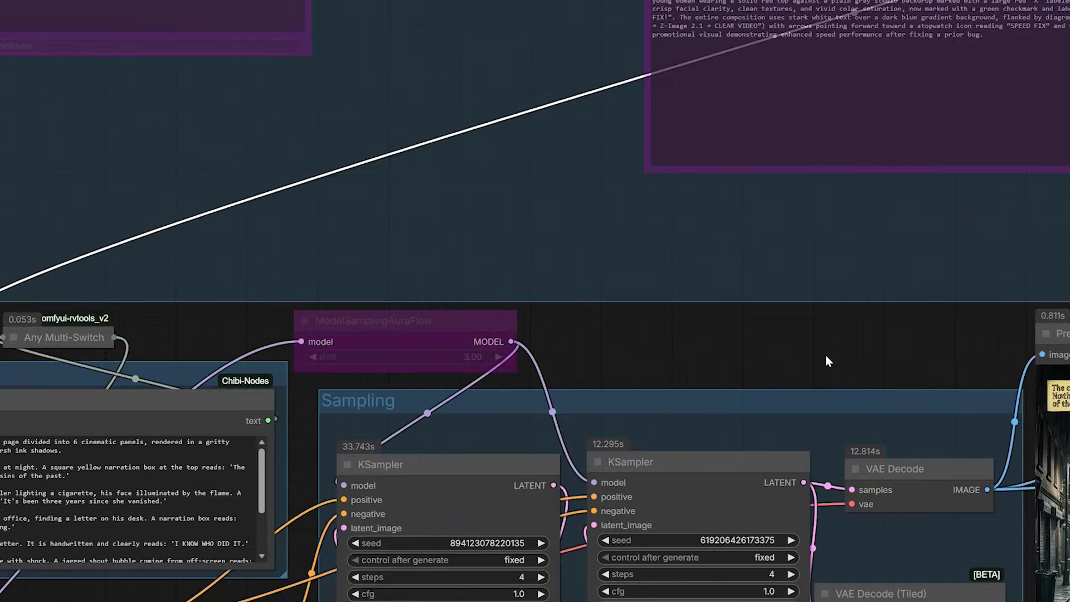
{"action": "scroll", "coordinate": [825, 353], "scroll_direction": "down", "scroll_amount": 3}
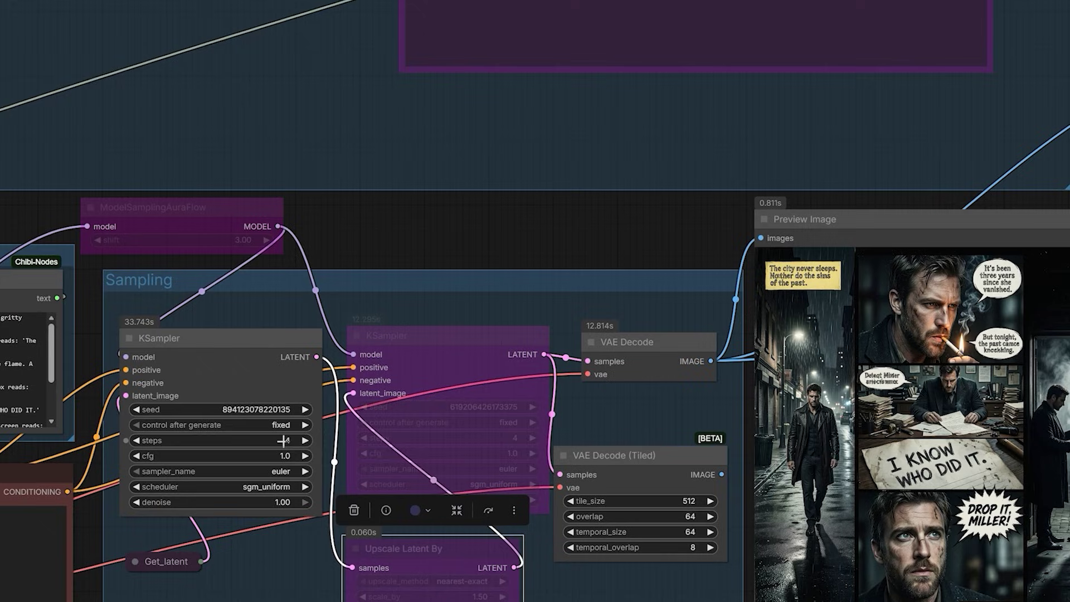
{"action": "left_click", "coordinate": [283, 441]}
{"action": "type", "text": "20"}
{"action": "left_click", "coordinate": [481, 429]}
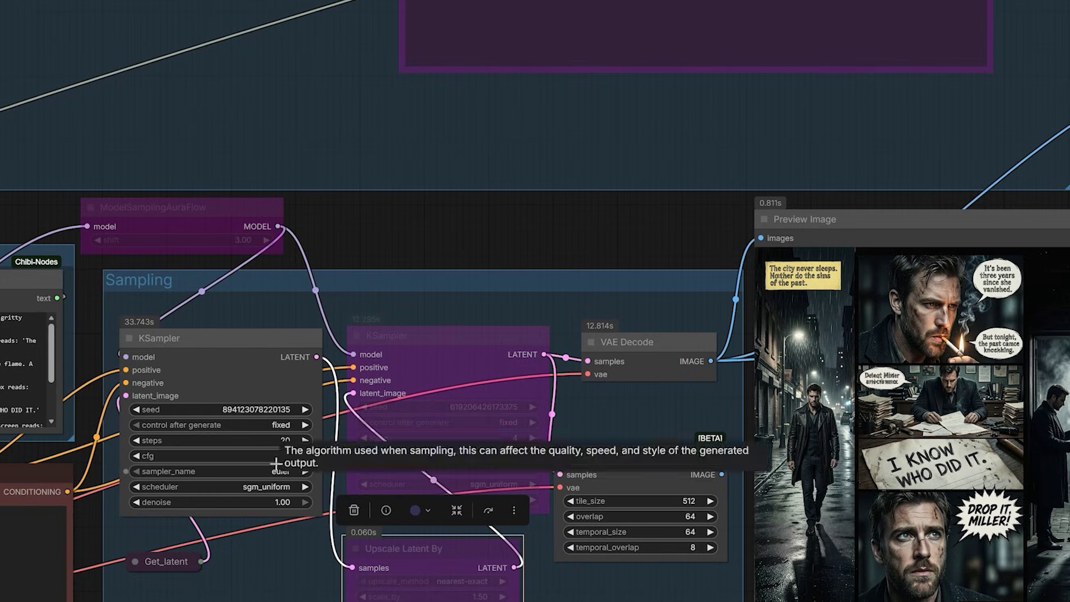
{"action": "left_click", "coordinate": [277, 454]}
{"action": "type", "text": "4"}
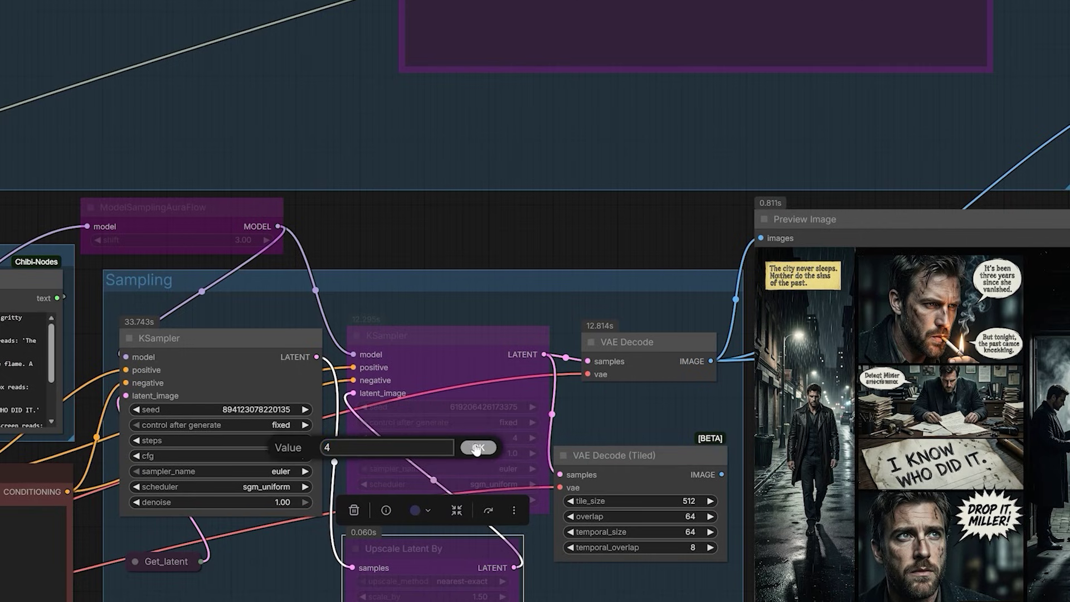
{"action": "left_click", "coordinate": [478, 447]}
{"action": "left_click", "coordinate": [273, 488]}
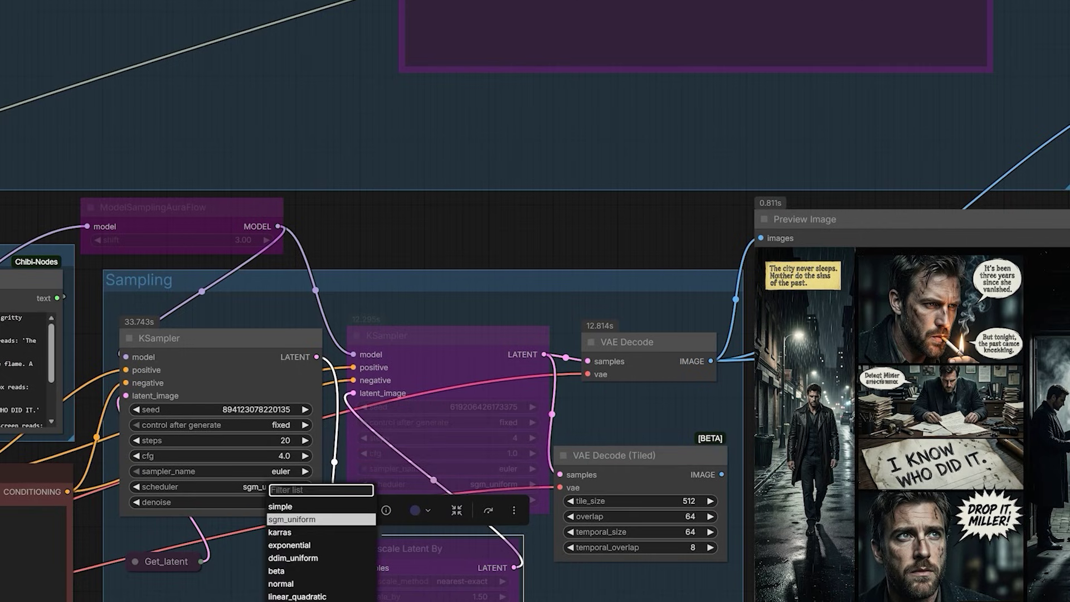
{"action": "type", "text": "beta57"}
{"action": "key", "text": "Return"}
{"action": "scroll", "coordinate": [535, 301], "scroll_direction": "down", "scroll_amount": 3}
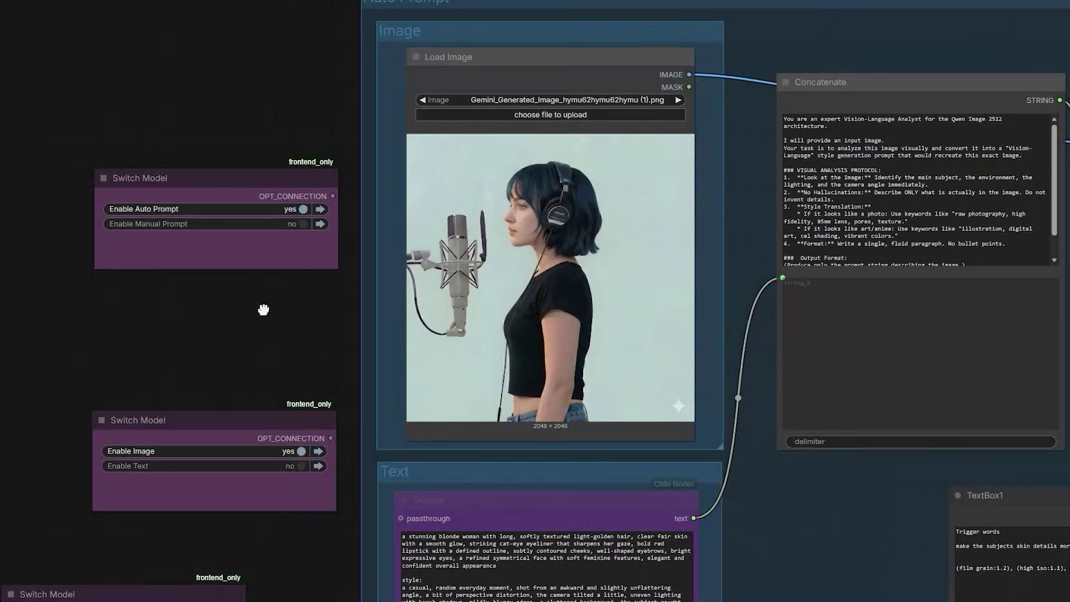
{"action": "left_click_drag", "start_coordinate": [262, 305], "coordinate": [179, 372]}
{"action": "scroll", "coordinate": [179, 372], "scroll_direction": "up", "scroll_amount": 2}
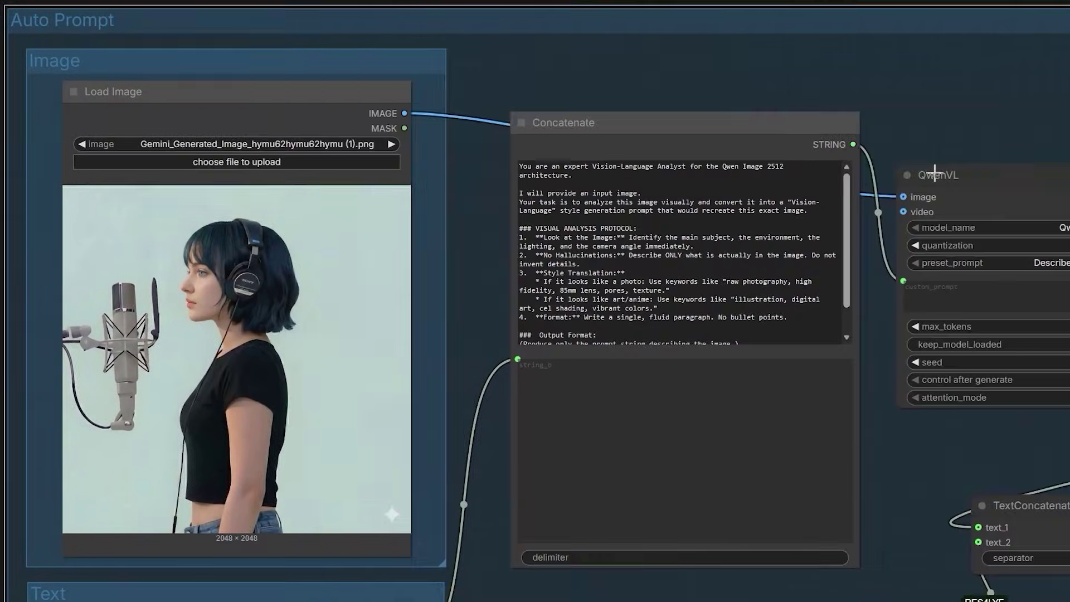
{"action": "left_click", "coordinate": [963, 177]}
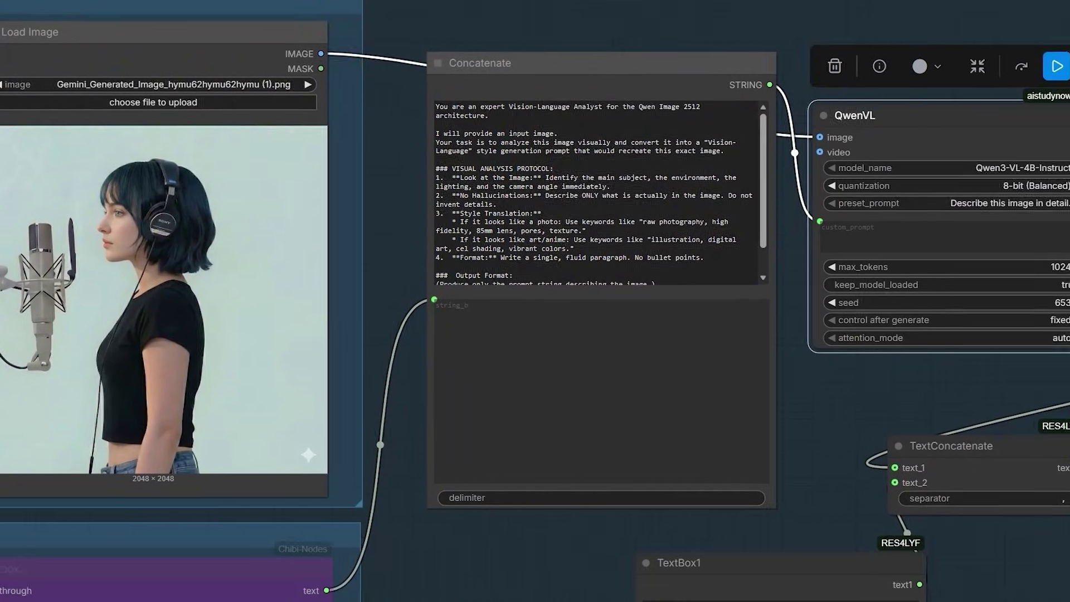
{"action": "left_click", "coordinate": [78, 32]}
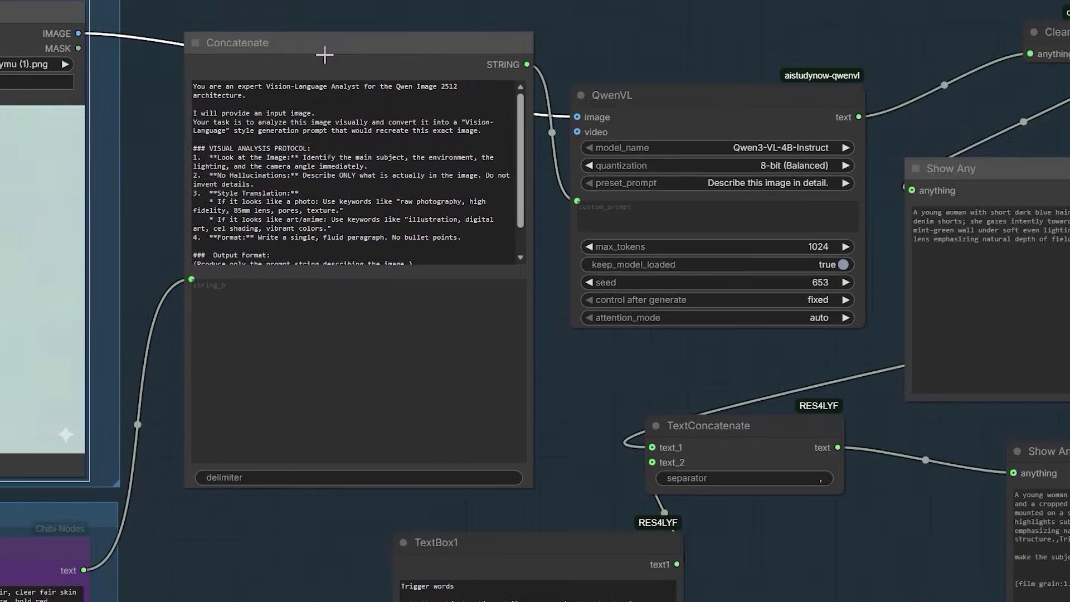
{"action": "left_click", "coordinate": [556, 197]}
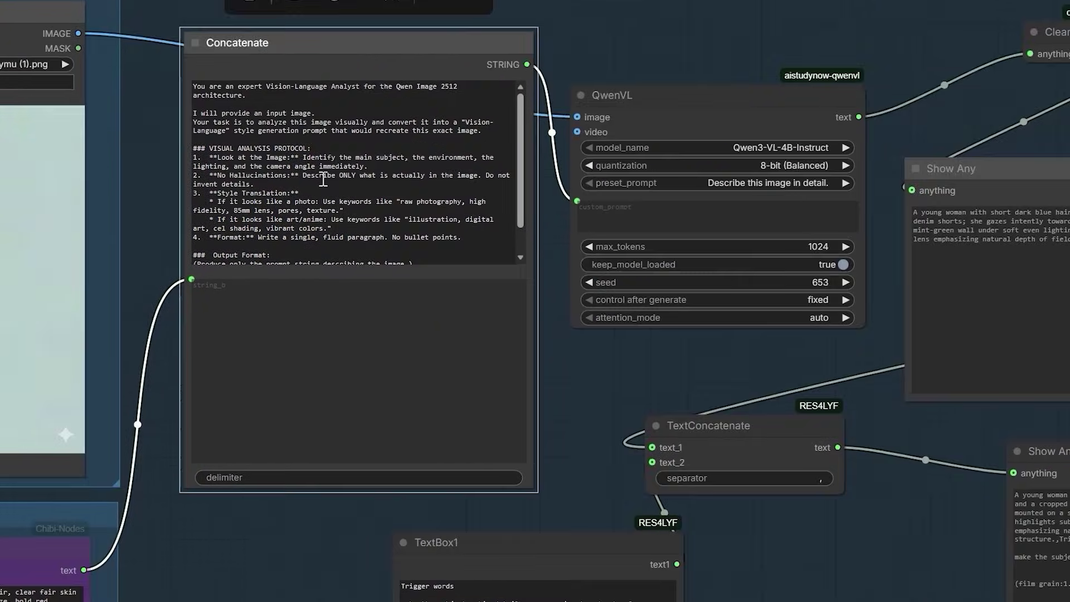
{"action": "scroll", "coordinate": [324, 180], "scroll_direction": "down", "scroll_amount": 3}
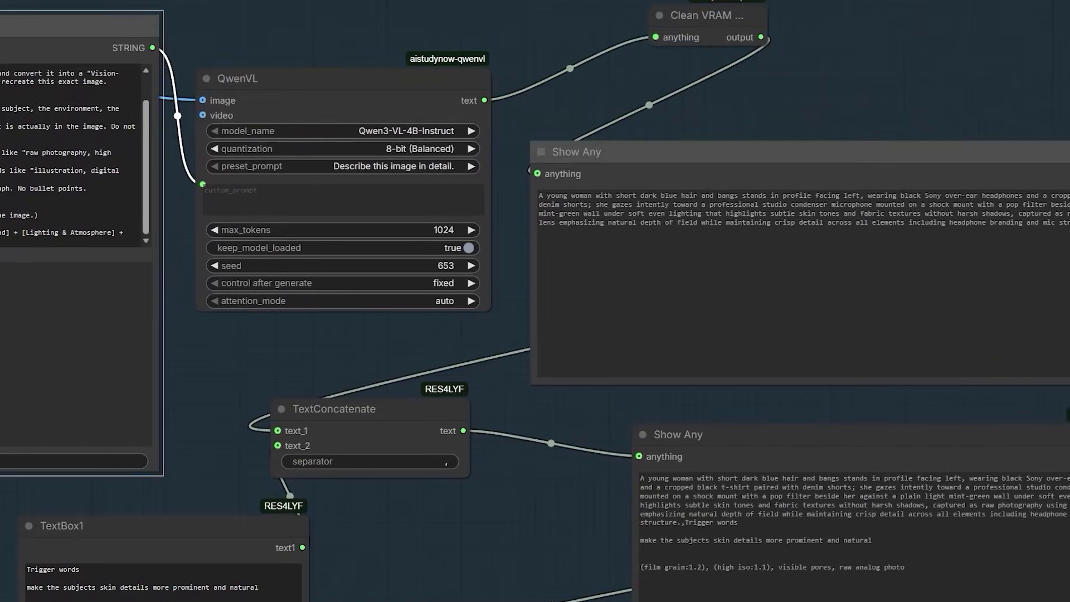
{"action": "left_click_drag", "start_coordinate": [654, 283], "coordinate": [540, 193]}
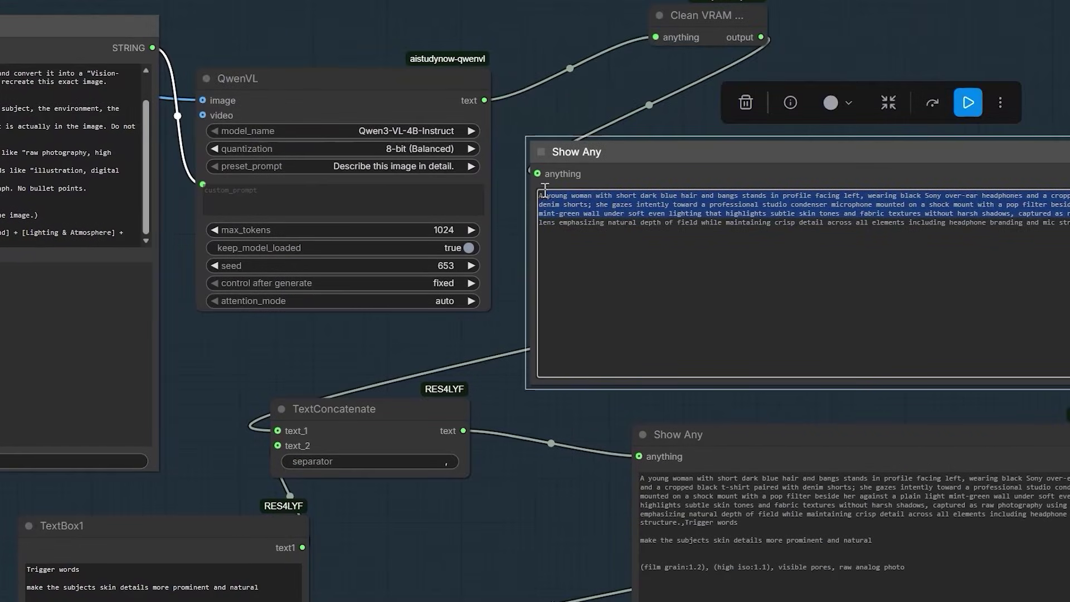
{"action": "left_click", "coordinate": [654, 283]}
{"action": "left_click_drag", "start_coordinate": [925, 566], "coordinate": [692, 517]}
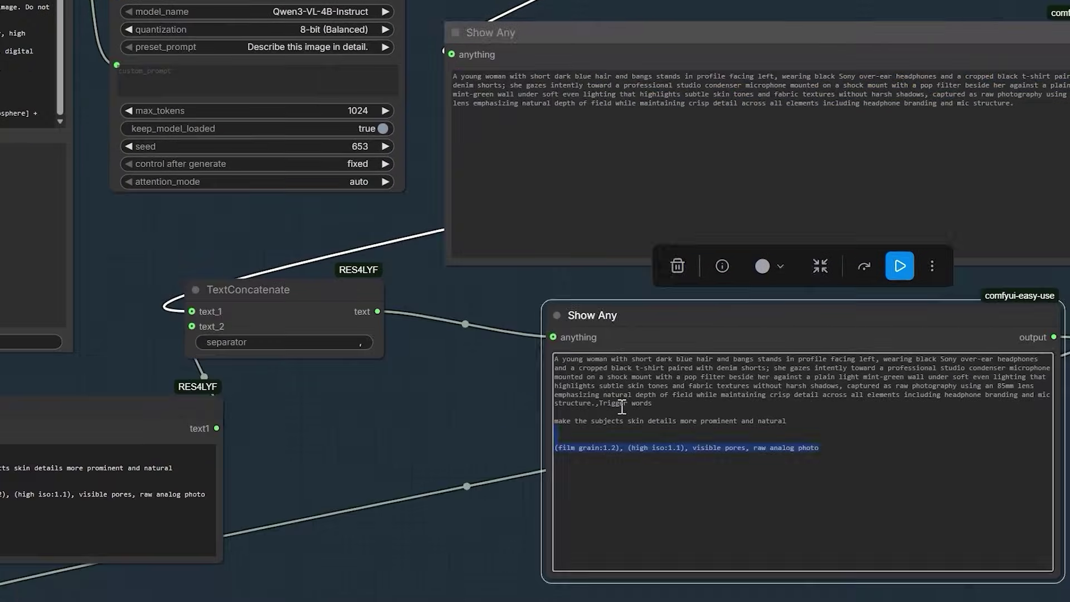
{"action": "left_click_drag", "start_coordinate": [605, 399], "coordinate": [521, 356]}
{"action": "left_click", "coordinate": [490, 419]}
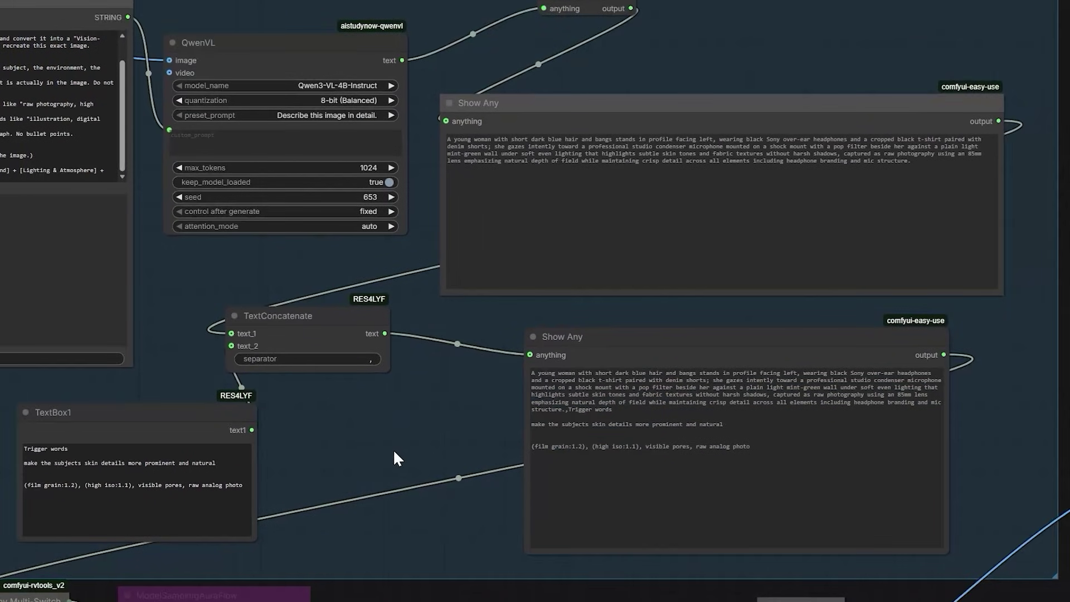
{"action": "left_click_drag", "start_coordinate": [393, 449], "coordinate": [726, 410]}
{"action": "left_click_drag", "start_coordinate": [726, 593], "coordinate": [1064, 528]}
{"action": "left_click_drag", "start_coordinate": [1058, 372], "coordinate": [1069, 496]}
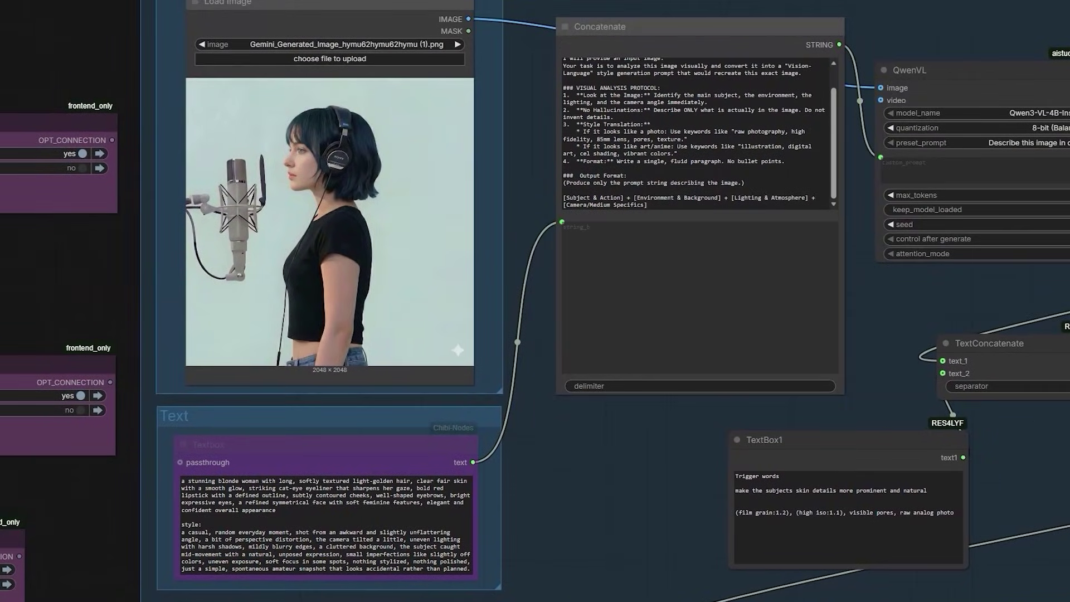
{"action": "left_click_drag", "start_coordinate": [1040, 438], "coordinate": [404, 576]}
Pan and zoom into the Preview Image showing the blue-haired woman with headphones at the microphone
{"action": "scroll", "coordinate": [404, 575], "scroll_direction": "up", "scroll_amount": 4}
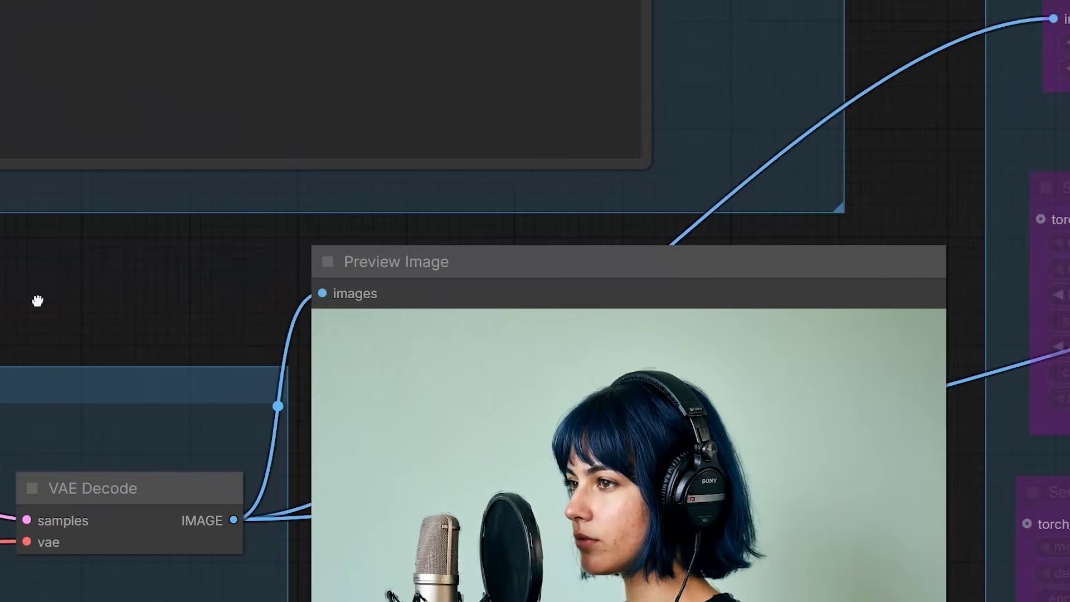
{"action": "left_click_drag", "start_coordinate": [591, 426], "coordinate": [310, 353]}
{"action": "scroll", "coordinate": [311, 354], "scroll_direction": "up", "scroll_amount": 2}
{"action": "scroll", "coordinate": [355, 425], "scroll_direction": "up", "scroll_amount": 3}
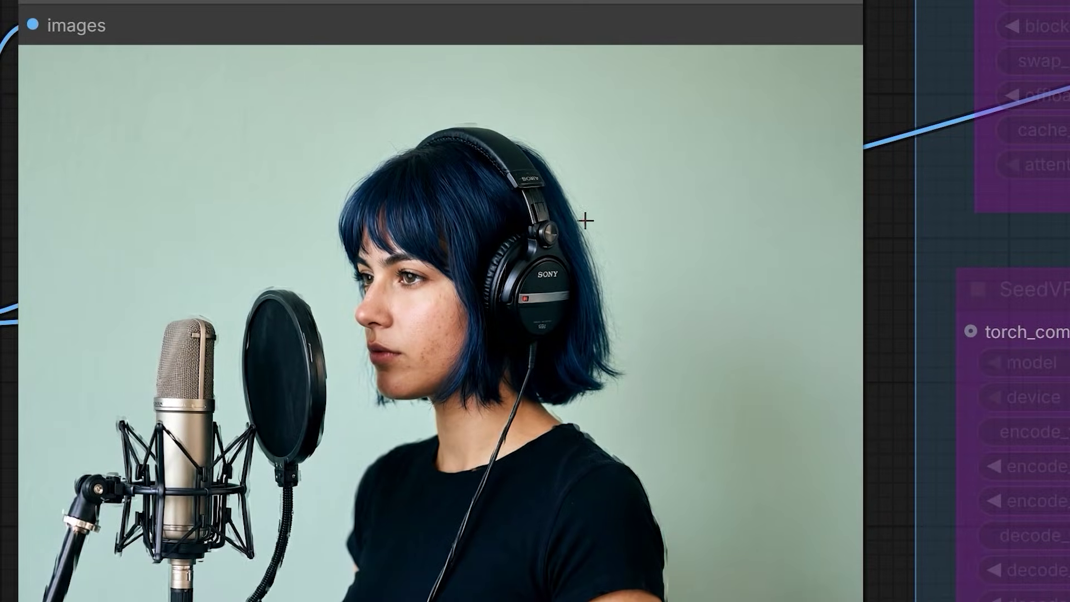
{"action": "scroll", "coordinate": [566, 296], "scroll_direction": "up", "scroll_amount": 5}
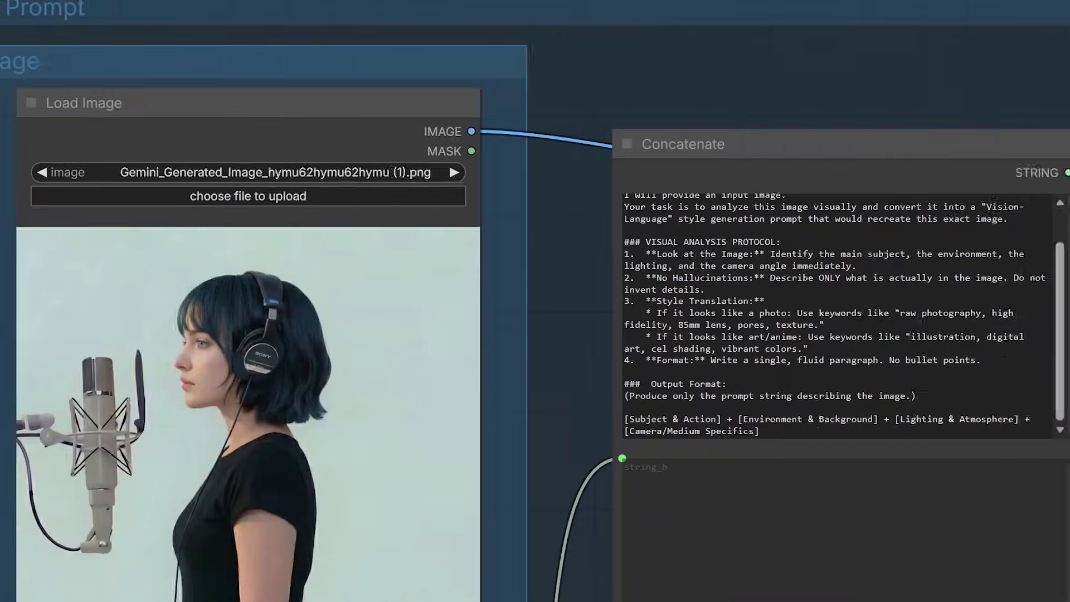
Bypass the Load Image node holding the Gemini reference image in the Auto Prompt group
{"action": "key", "text": "ctrl+b"}
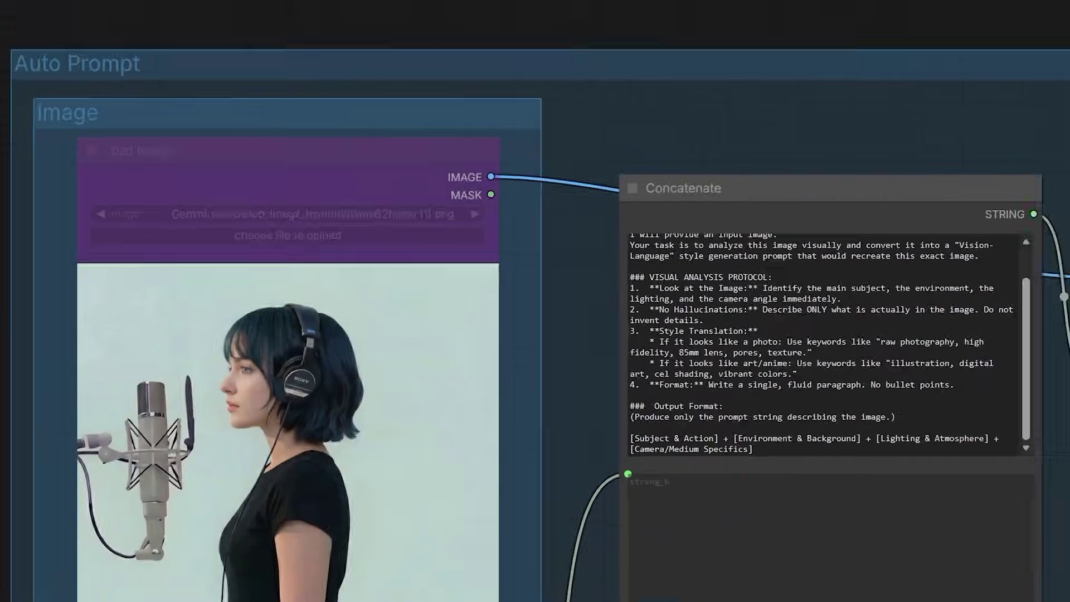